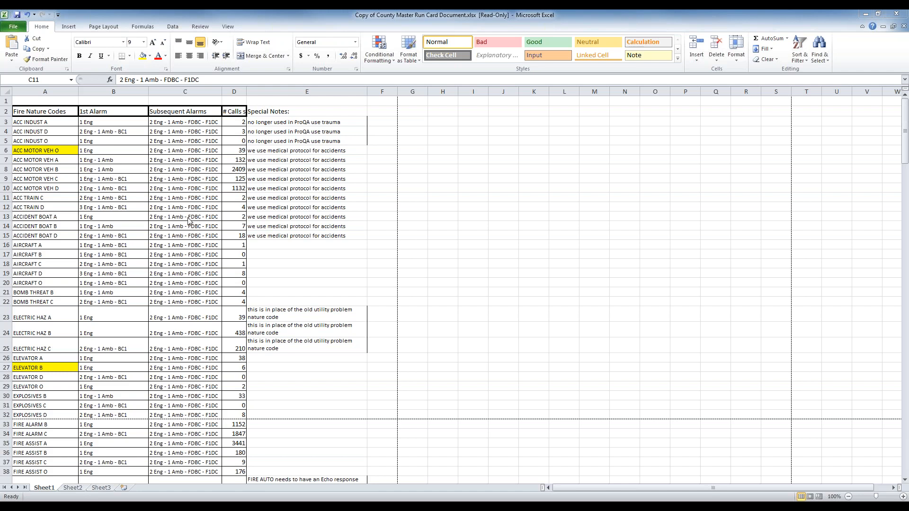
# Step: Review the ACC INDUST O, A and D entries in the run card spreadsheet
pyautogui.click(141, 145)
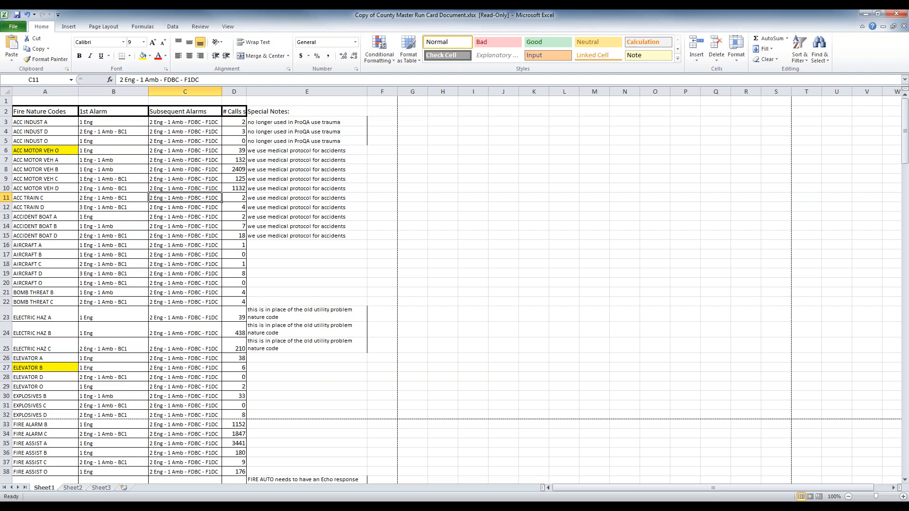
pyautogui.click(297, 137)
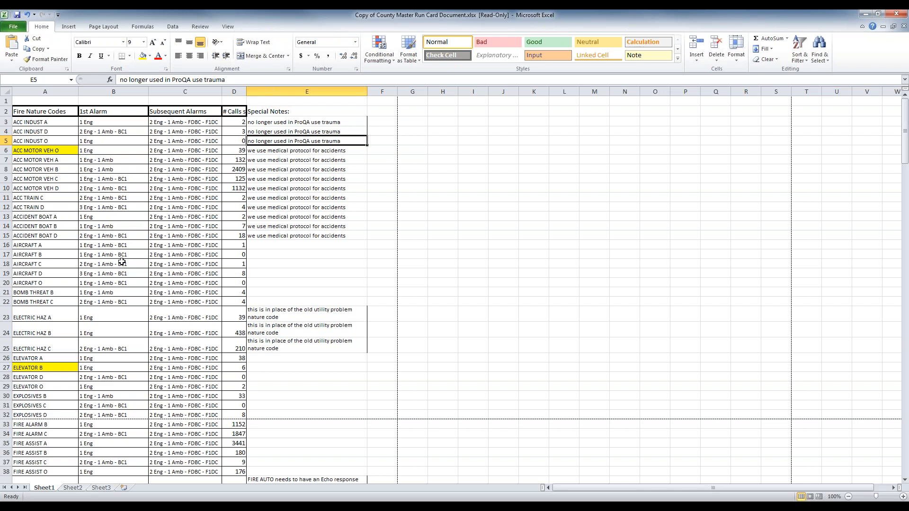
pyautogui.click(61, 124)
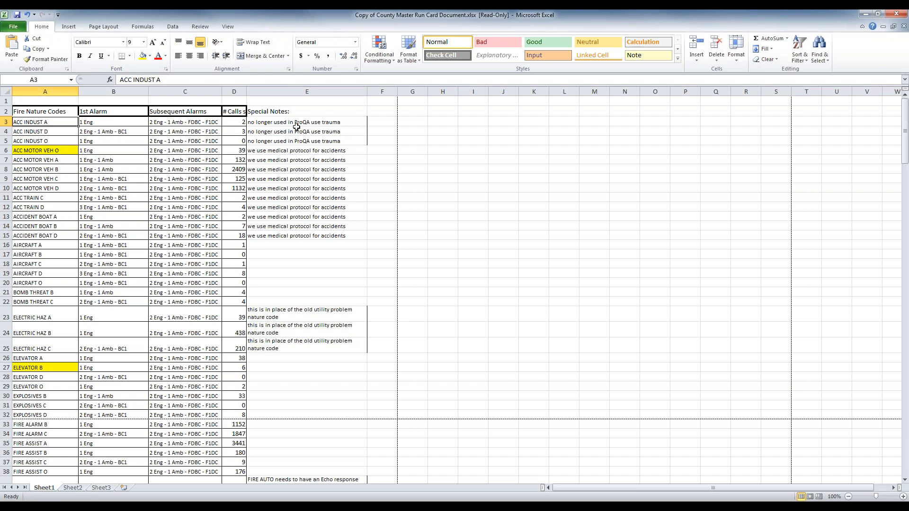
pyautogui.click(190, 132)
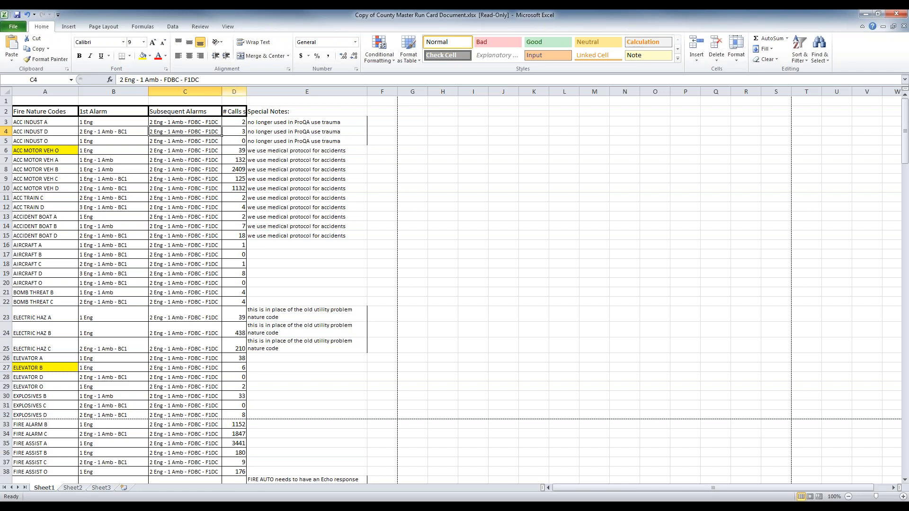
# Step: Widen column D so more of its '# Calls since' header shows
pyautogui.click(234, 89)
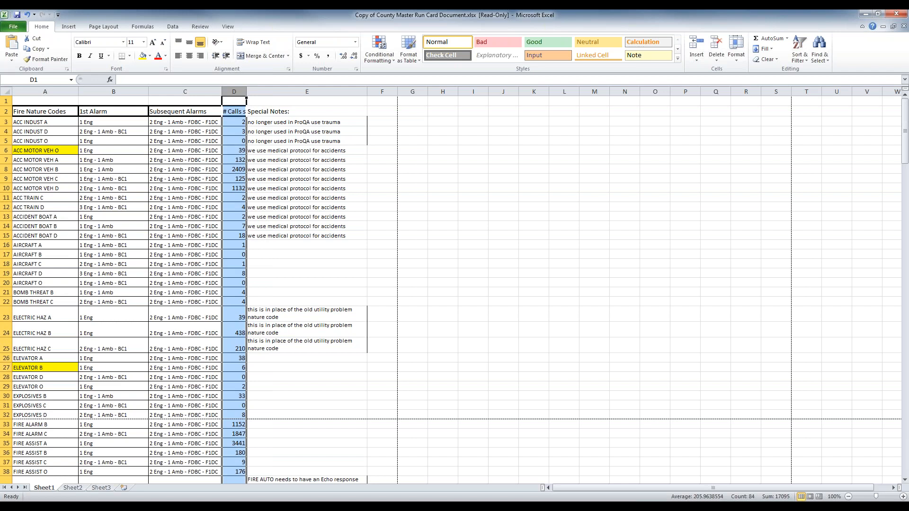
pyautogui.click(229, 141)
pyautogui.click(234, 122)
pyautogui.click(399, 140)
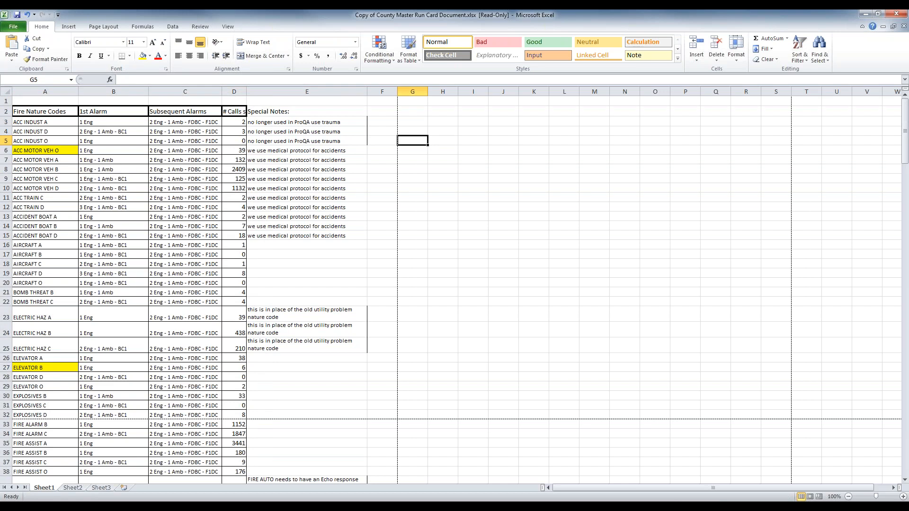
pyautogui.moveTo(246, 92)
pyautogui.mouseDown()
pyautogui.moveTo(291, 94)
pyautogui.moveTo(244, 80)
pyautogui.mouseUp()
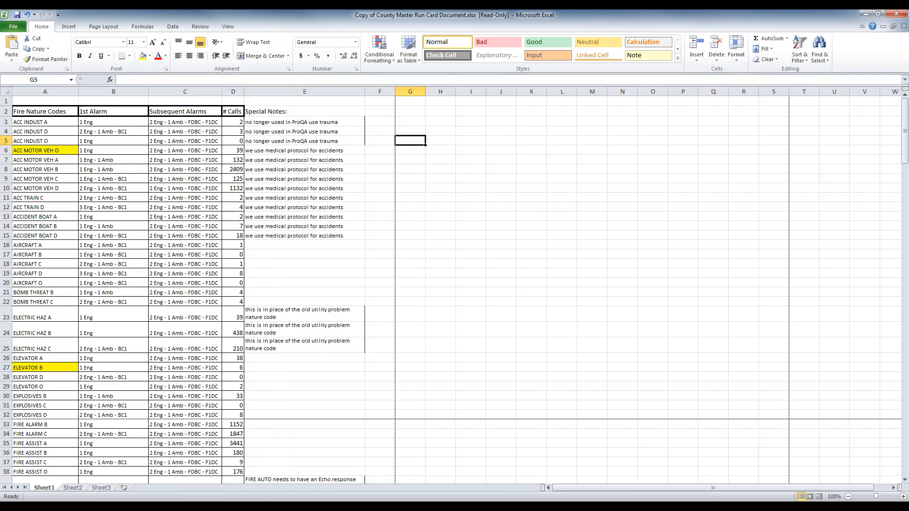
pyautogui.click(236, 119)
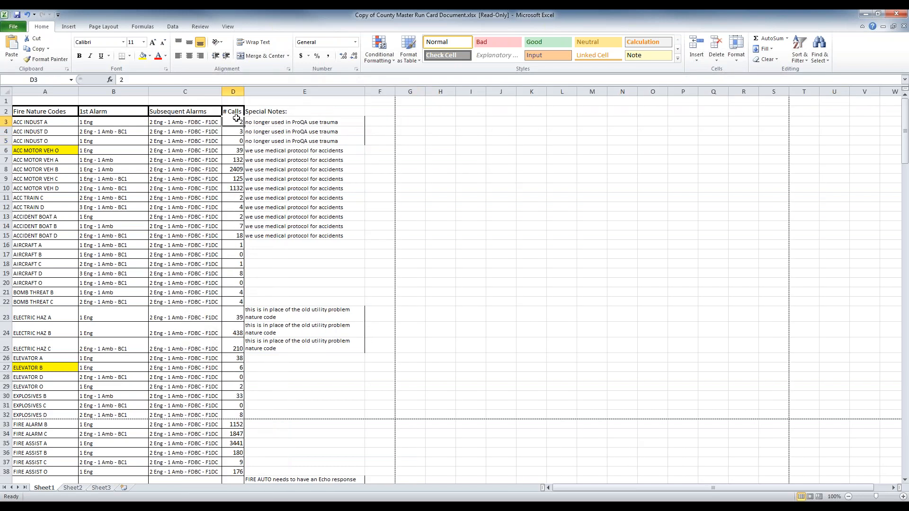
pyautogui.click(232, 91)
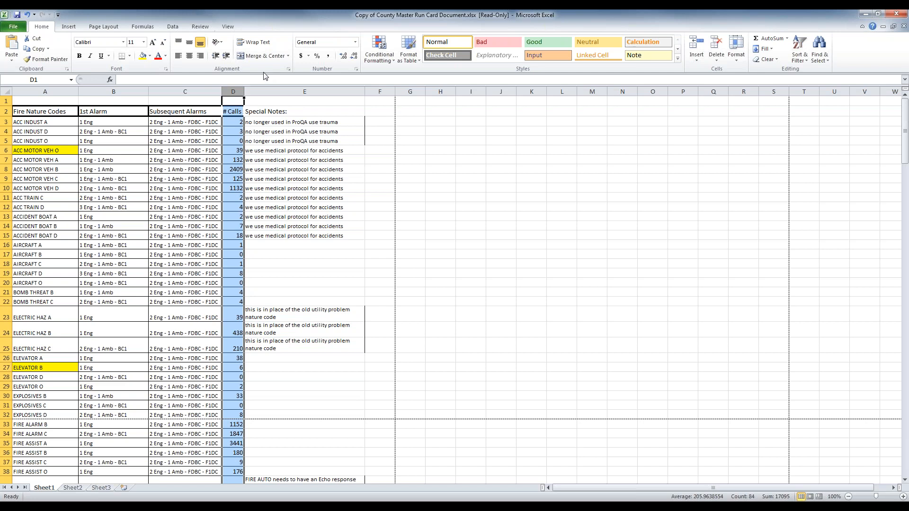
pyautogui.moveTo(244, 91)
pyautogui.mouseDown()
pyautogui.moveTo(255, 93)
pyautogui.moveTo(224, 91)
pyautogui.moveTo(231, 92)
pyautogui.mouseUp()
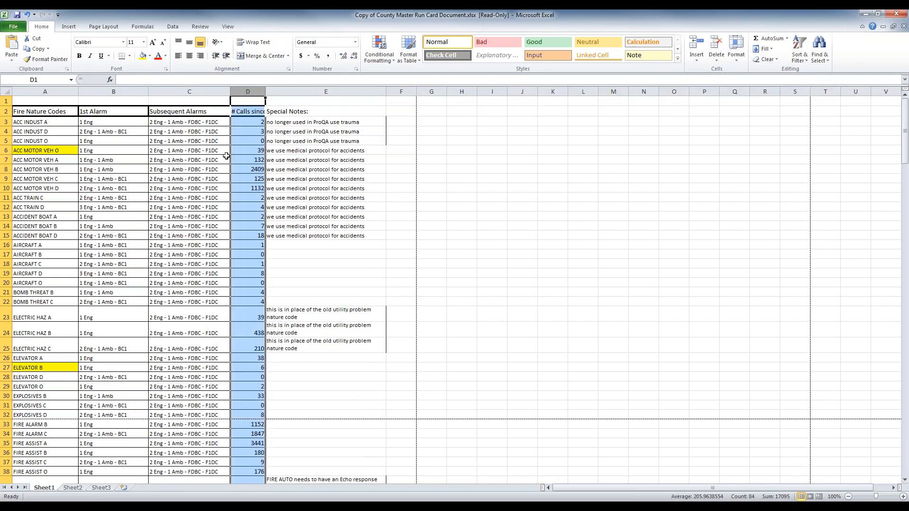
pyautogui.scroll(-1, 226, 156)
pyautogui.scroll(-3, 198, 177)
pyautogui.scroll(-3, 198, 177)
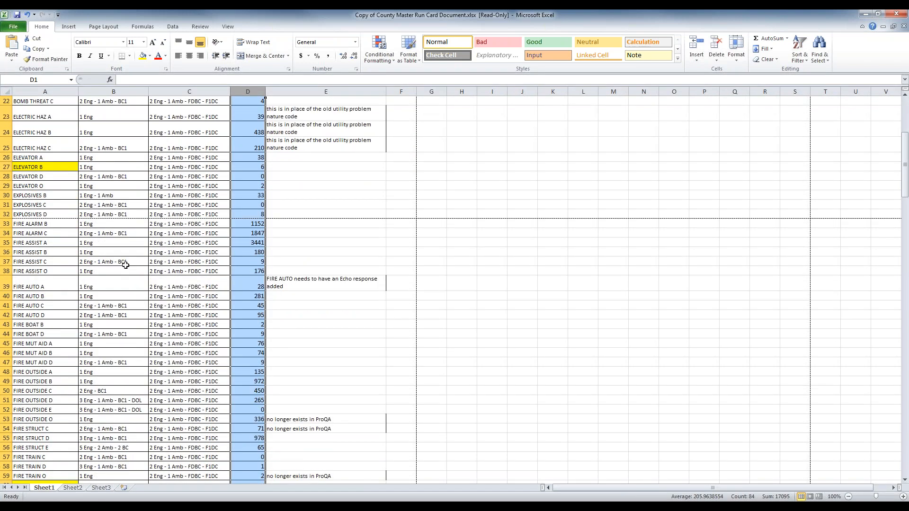
pyautogui.scroll(-2, 124, 348)
pyautogui.click(40, 324)
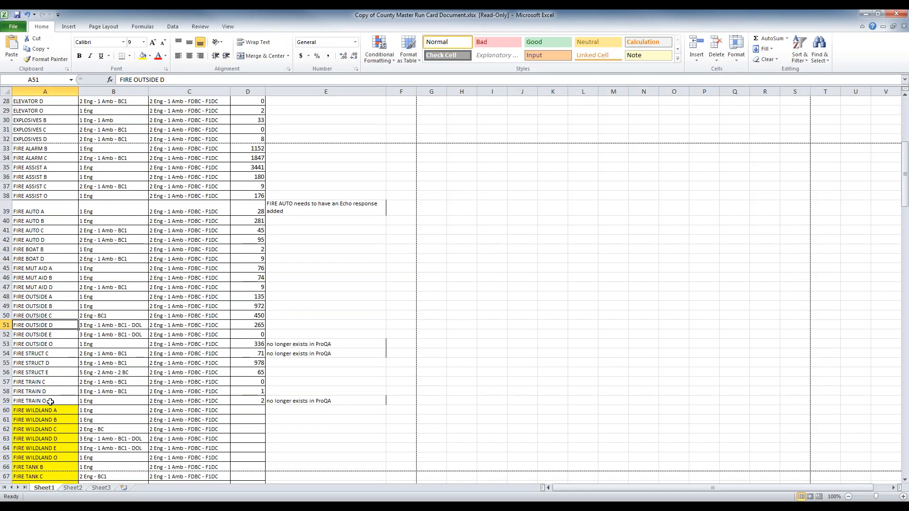
pyautogui.scroll(-1, 48, 411)
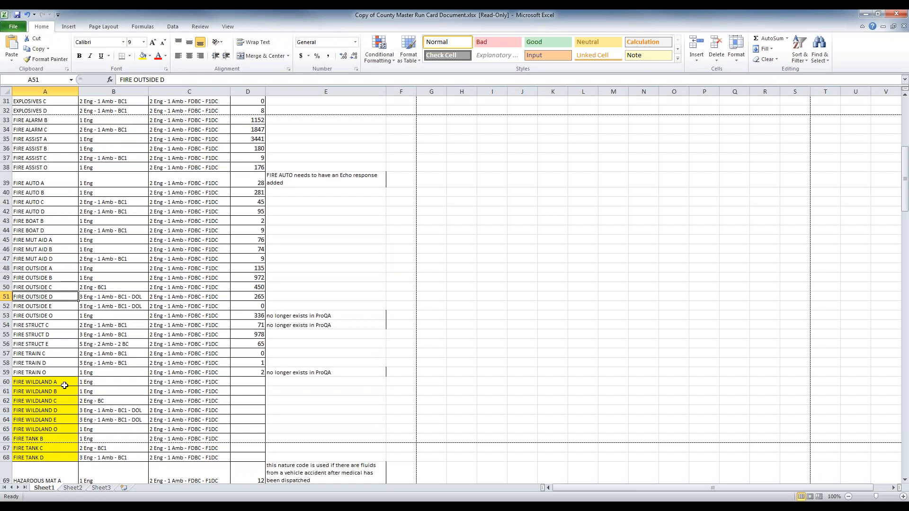
pyautogui.click(133, 410)
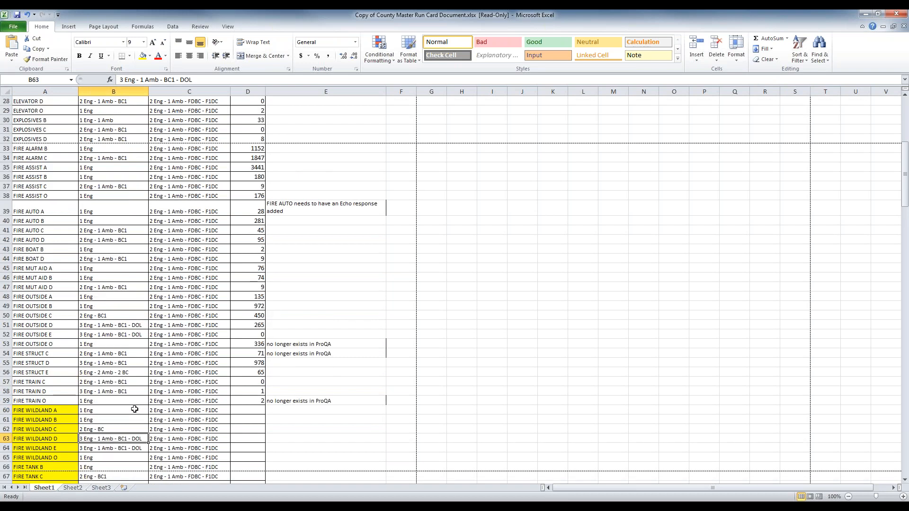
pyautogui.scroll(-13, 108, 401)
pyautogui.click(142, 413)
pyautogui.doubleClick(147, 415)
pyautogui.doubleClick(138, 414)
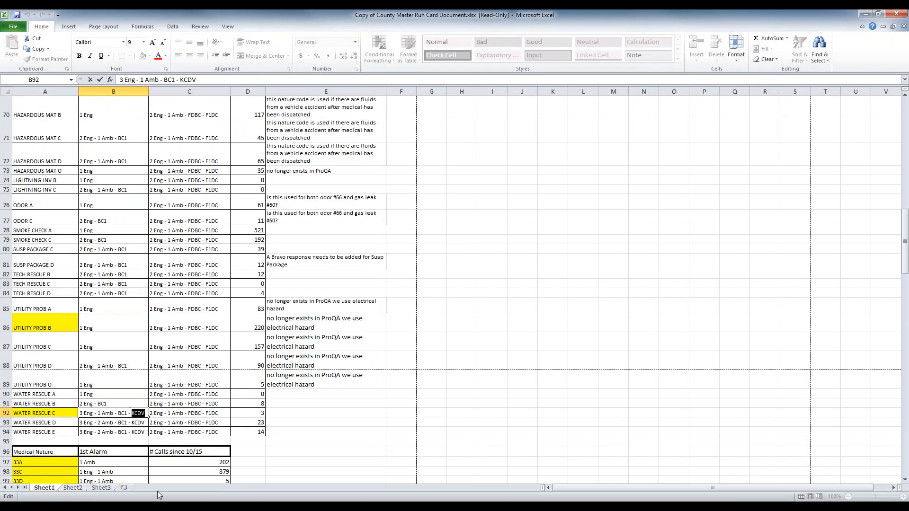
pyautogui.click(122, 311)
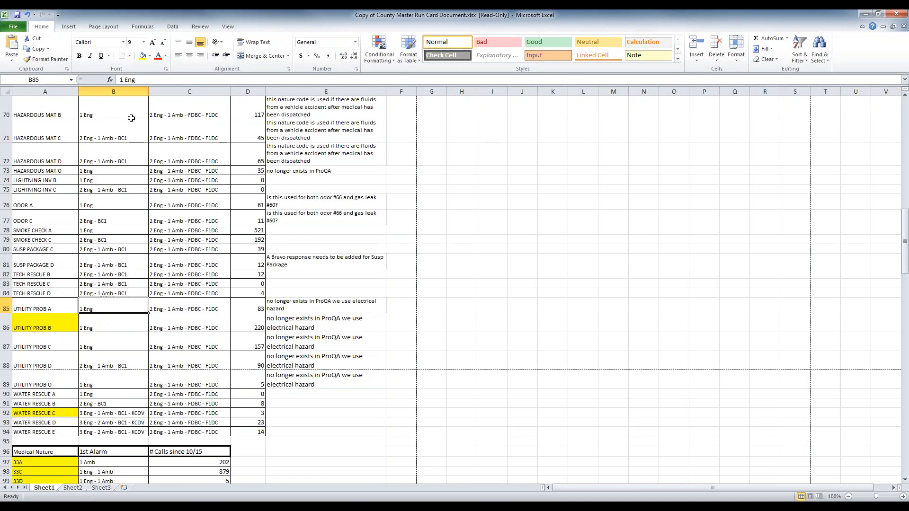
pyautogui.scroll(9, 127, 308)
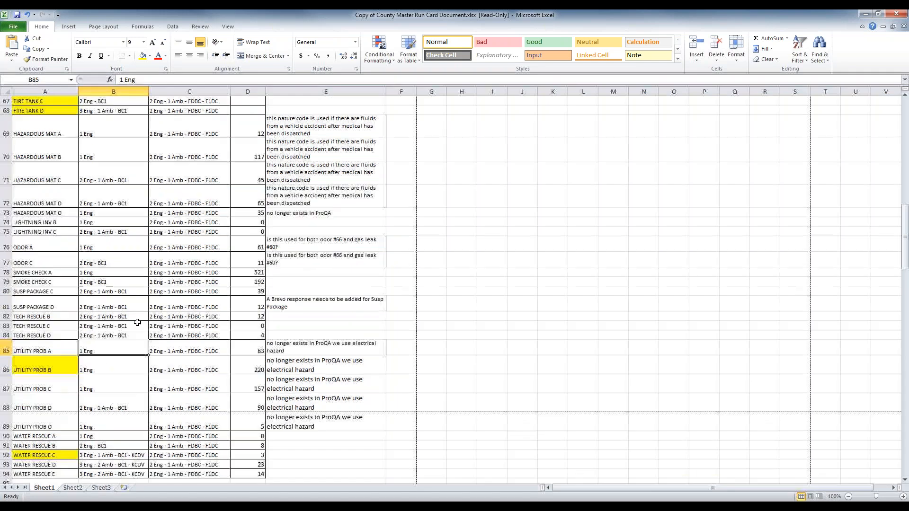
pyautogui.scroll(1, 127, 308)
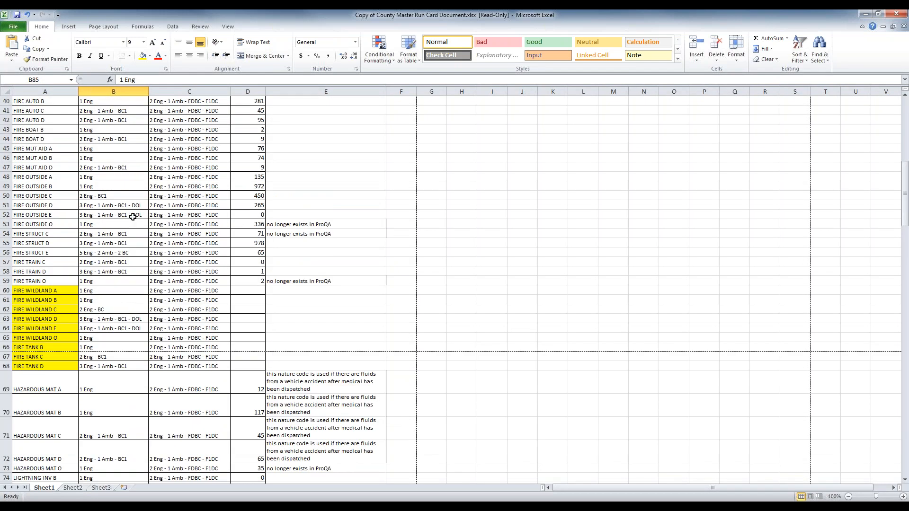
pyautogui.scroll(-2, 160, 279)
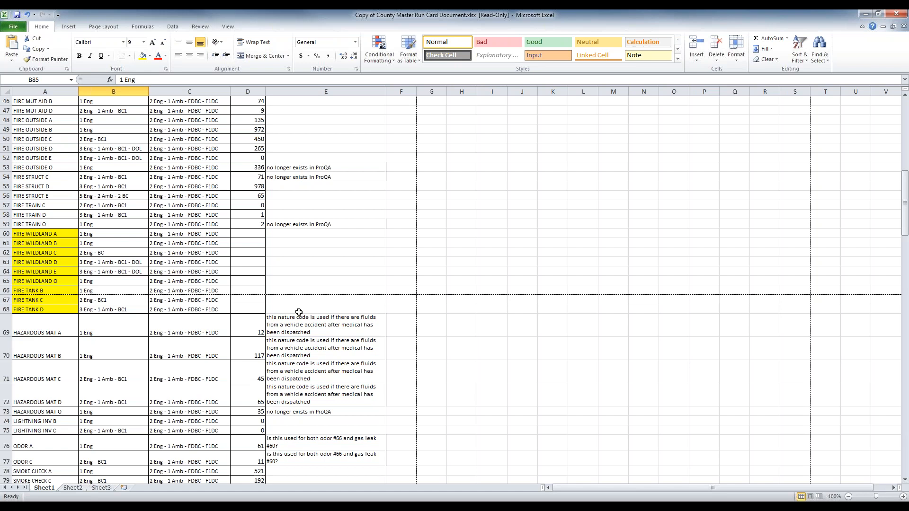
pyautogui.scroll(11, 299, 293)
pyautogui.scroll(4, 319, 164)
pyautogui.click(317, 89)
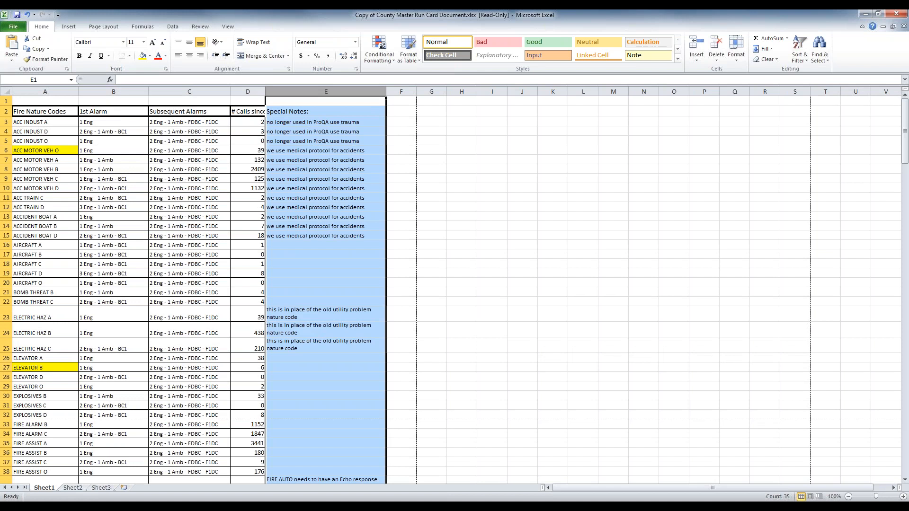
pyautogui.click(299, 207)
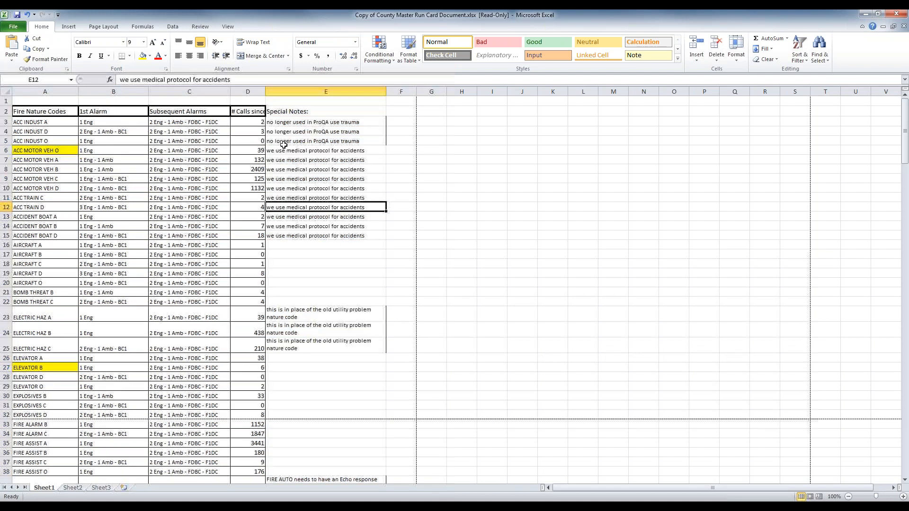
pyautogui.click(269, 140)
pyautogui.moveTo(269, 140); pyautogui.dragTo(39, 123)
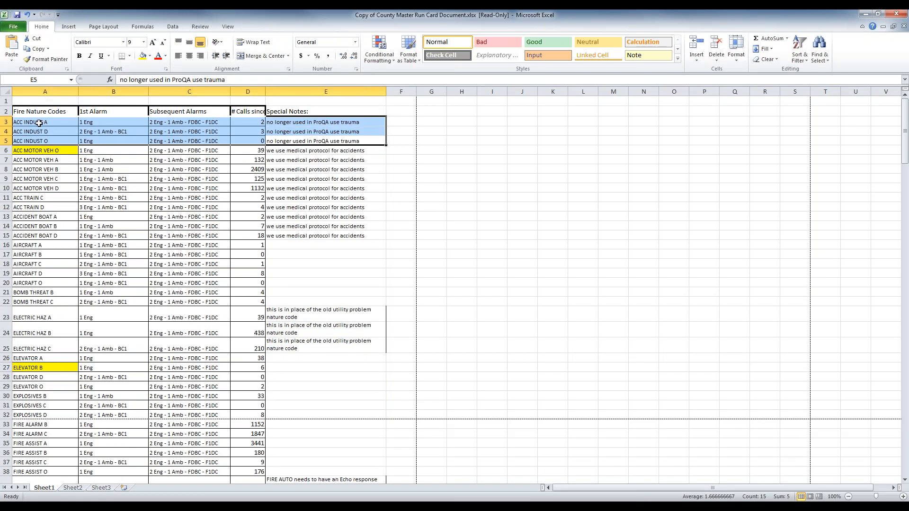
pyautogui.click(285, 151)
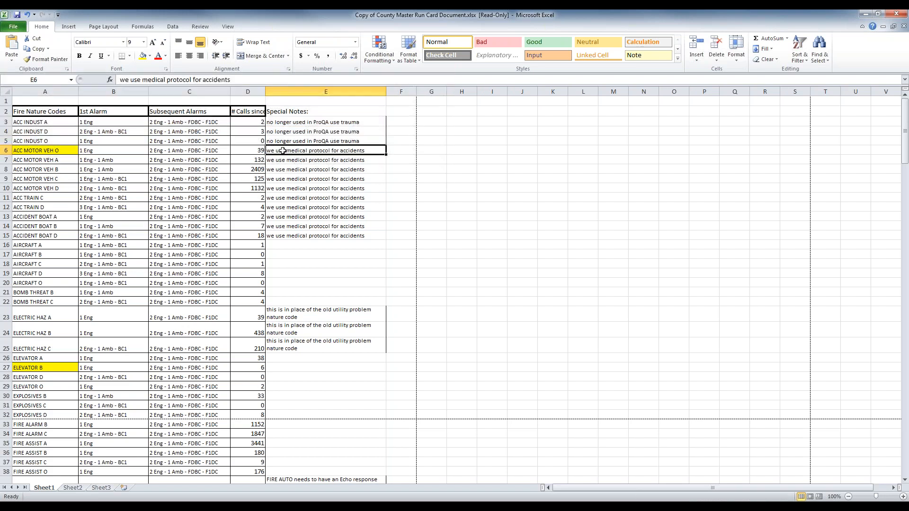
pyautogui.moveTo(43, 150); pyautogui.dragTo(307, 235)
pyautogui.scroll(-6, 313, 180)
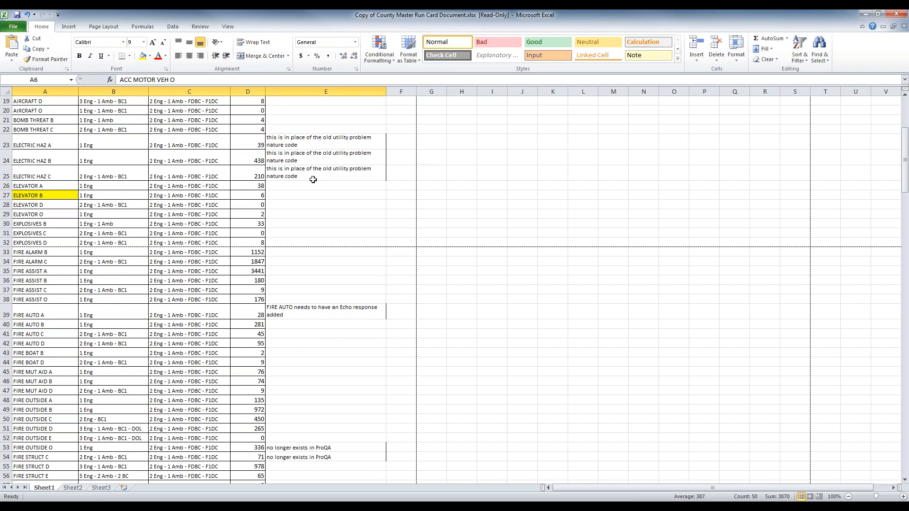
pyautogui.scroll(-20, 313, 180)
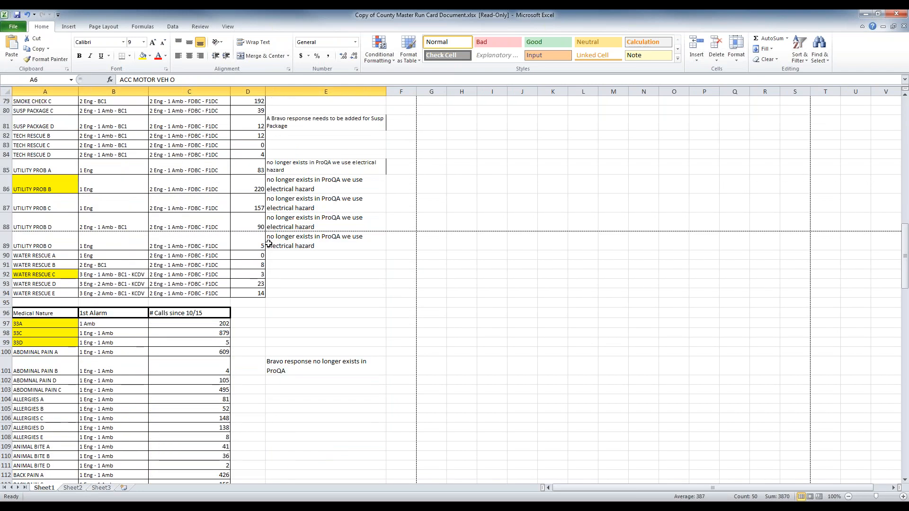
pyautogui.scroll(-3, 268, 243)
pyautogui.click(49, 198)
pyautogui.moveTo(49, 199); pyautogui.dragTo(226, 198)
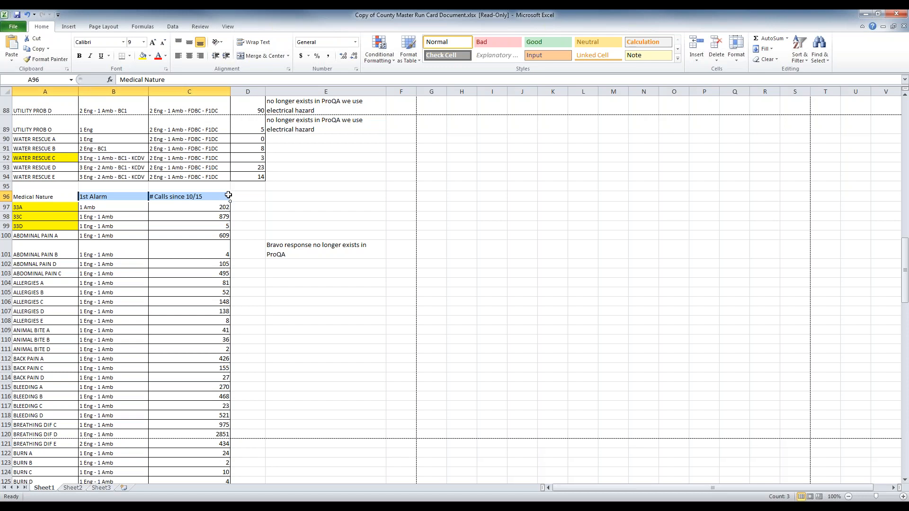
pyautogui.scroll(20, 228, 195)
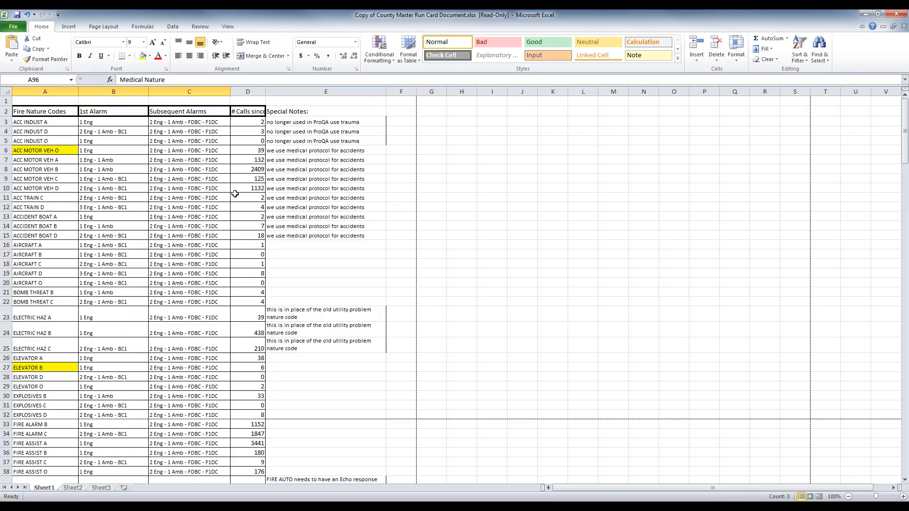
pyautogui.click(296, 244)
pyautogui.scroll(-2, 314, 278)
pyautogui.scroll(-2, 310, 280)
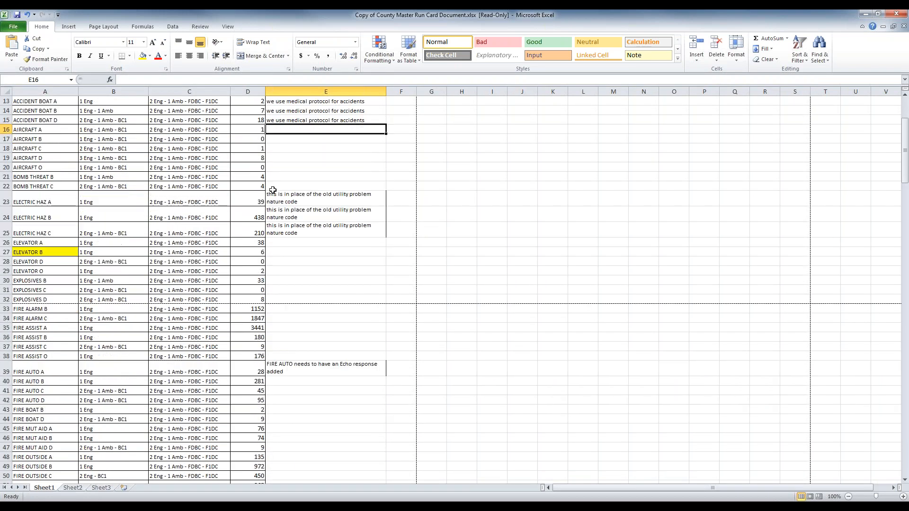
pyautogui.scroll(-1, 273, 190)
pyautogui.click(309, 195)
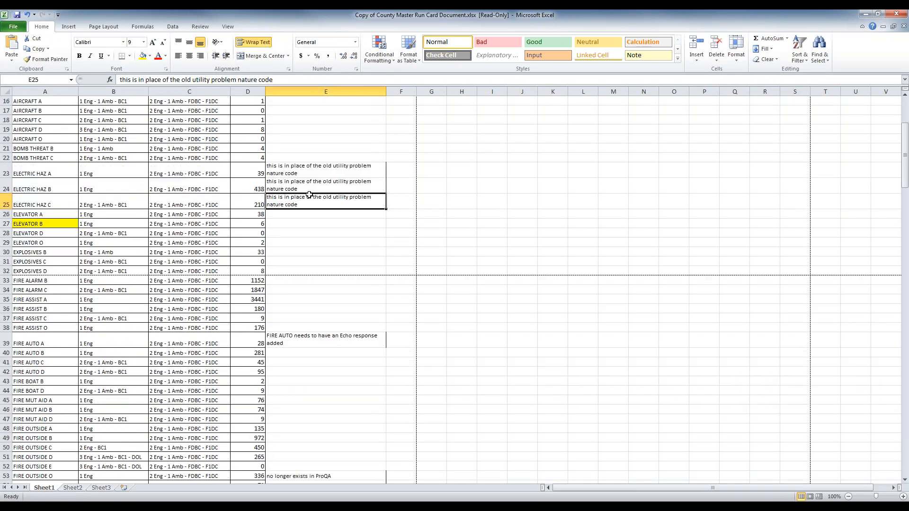
pyautogui.scroll(-2, 306, 208)
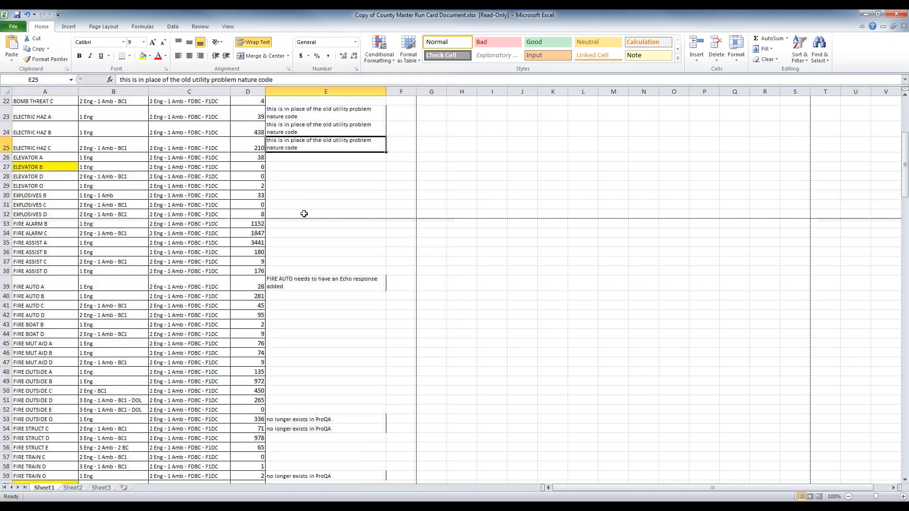
pyautogui.scroll(-1, 301, 220)
pyautogui.scroll(-10, 303, 226)
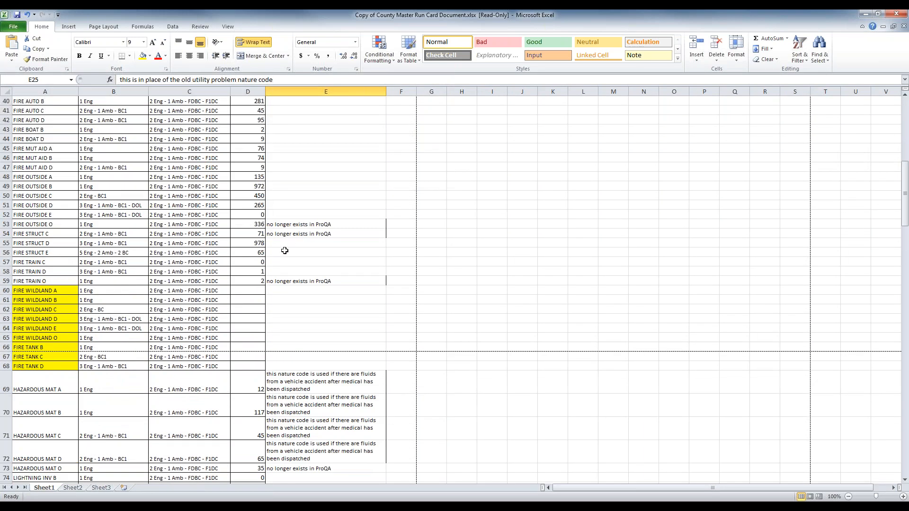
pyautogui.scroll(-2, 208, 387)
pyautogui.click(283, 417)
pyautogui.press('Down')
pyautogui.press('Down')
pyautogui.click(322, 248)
pyautogui.scroll(-5, 327, 297)
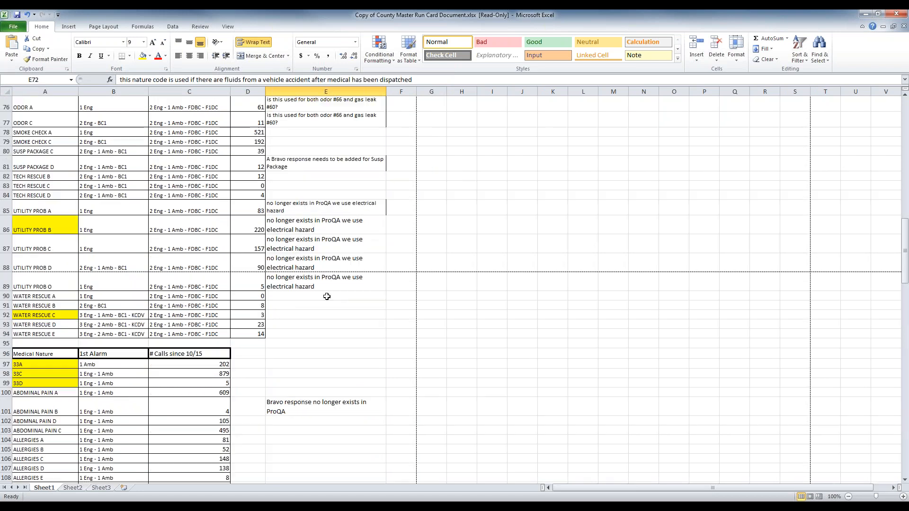
pyautogui.scroll(-5, 326, 284)
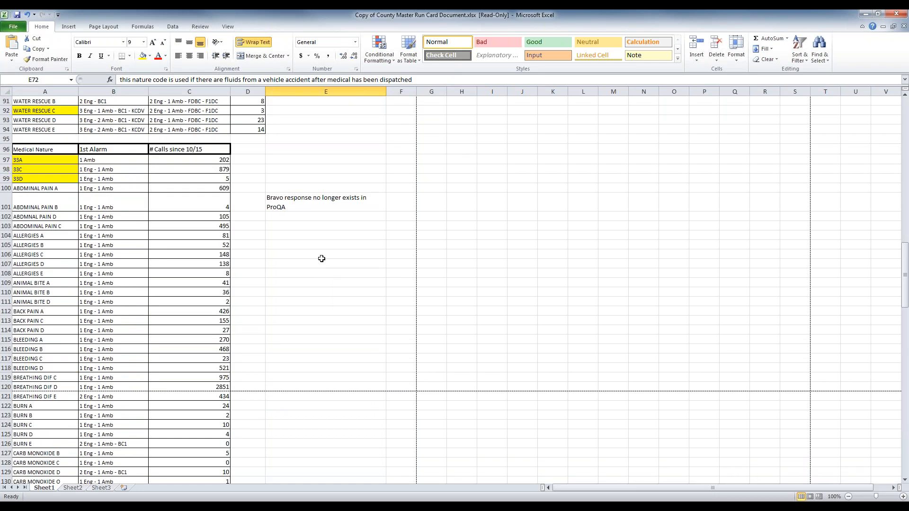
pyautogui.scroll(7, 321, 258)
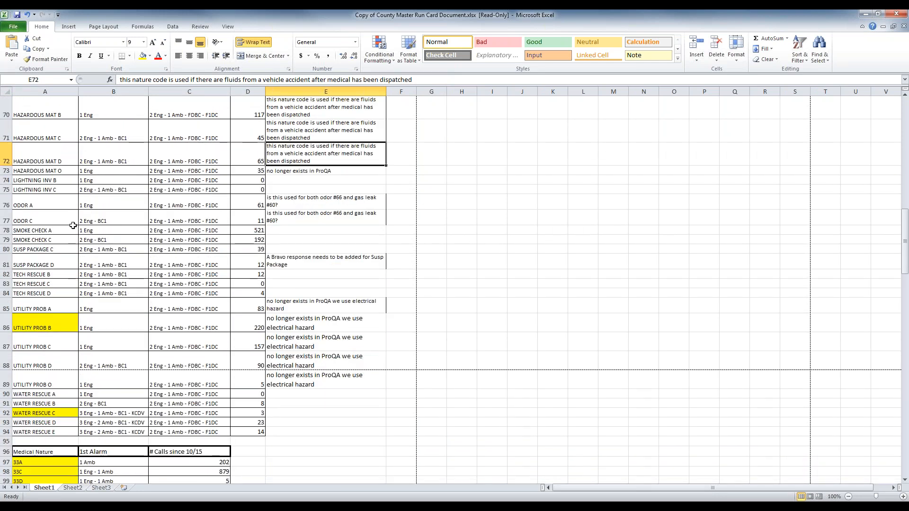
pyautogui.click(294, 259)
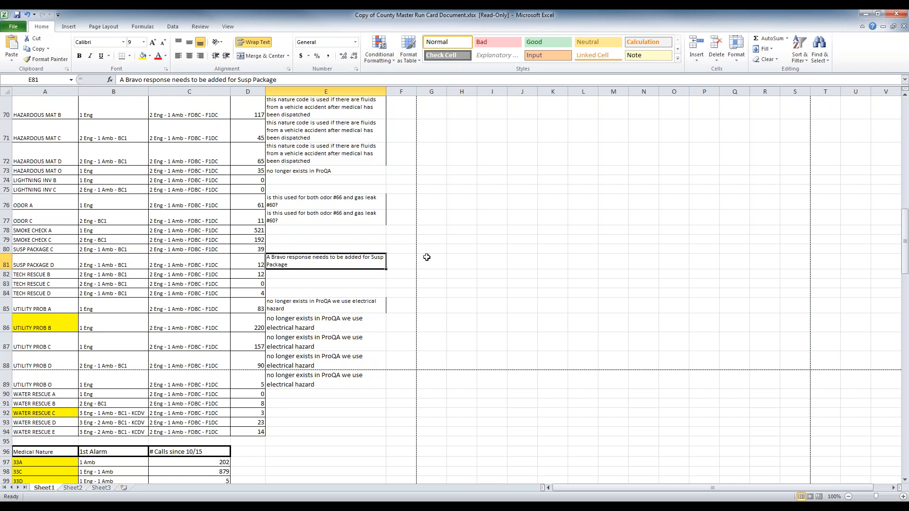
# Step: Review the FIRE AUTO A row in row 39, then minimize the run card workbook
pyautogui.scroll(9, 427, 257)
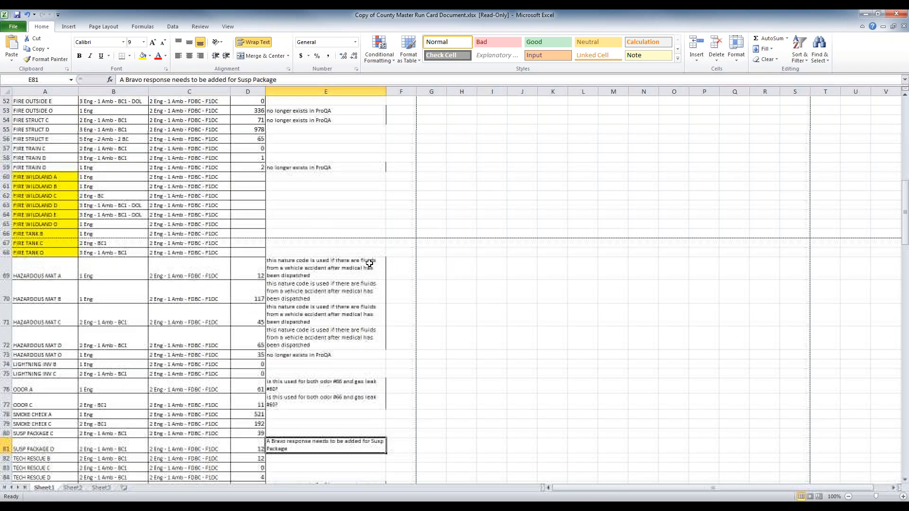
pyautogui.scroll(6, 365, 256)
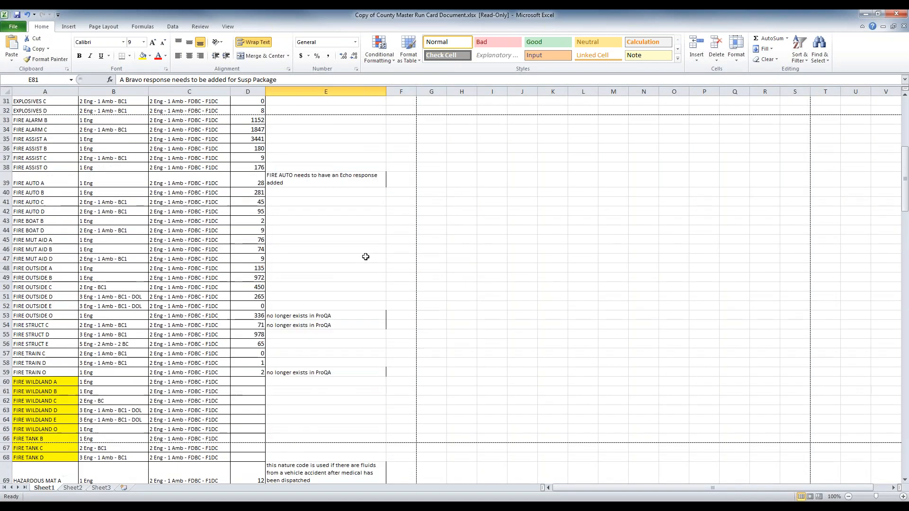
pyautogui.click(366, 242)
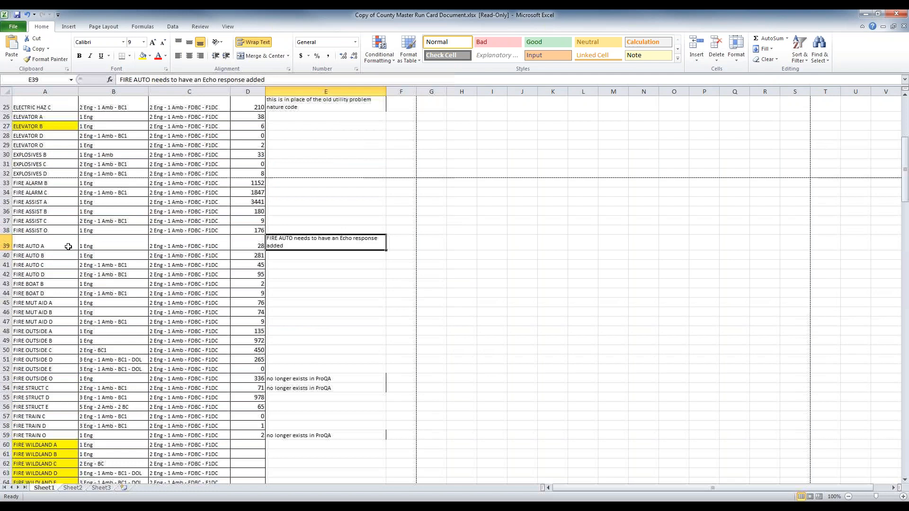
pyautogui.moveTo(68, 246); pyautogui.dragTo(331, 243)
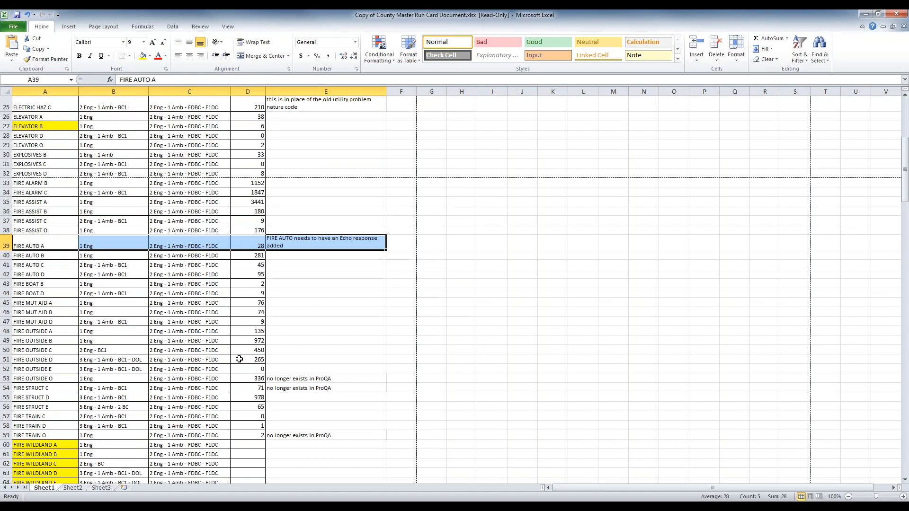
pyautogui.scroll(8, 239, 356)
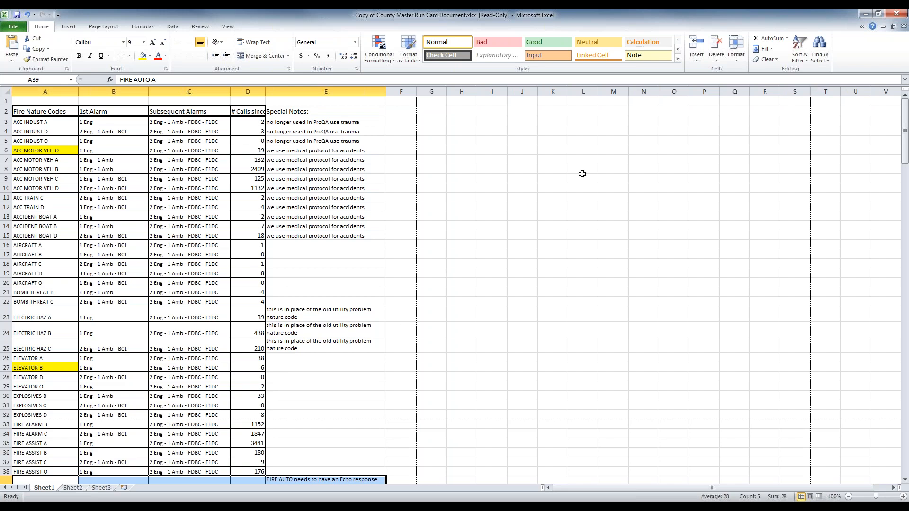
pyautogui.click(865, 14)
# Step: In the Flex remote session, show the Tree Menus and enlarge the tree window
pyautogui.click(165, 500)
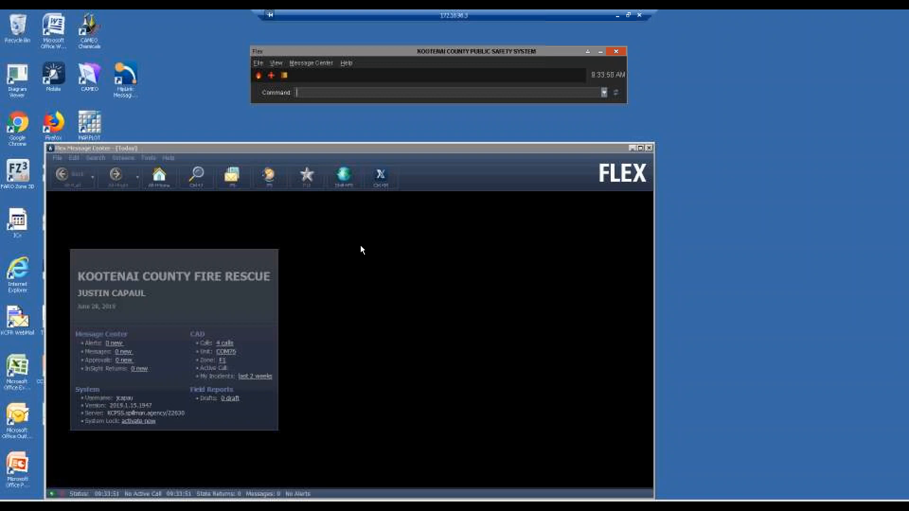
pyautogui.moveTo(572, 149); pyautogui.dragTo(625, 125)
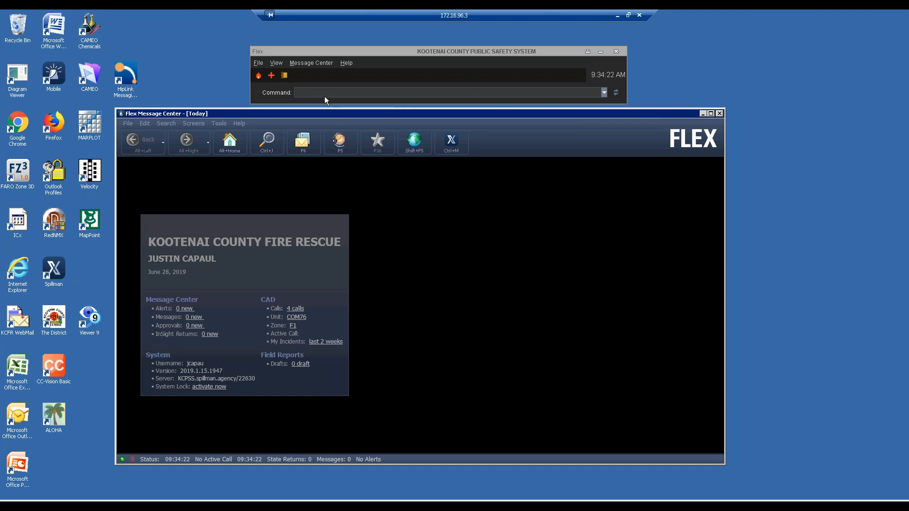
pyautogui.click(279, 64)
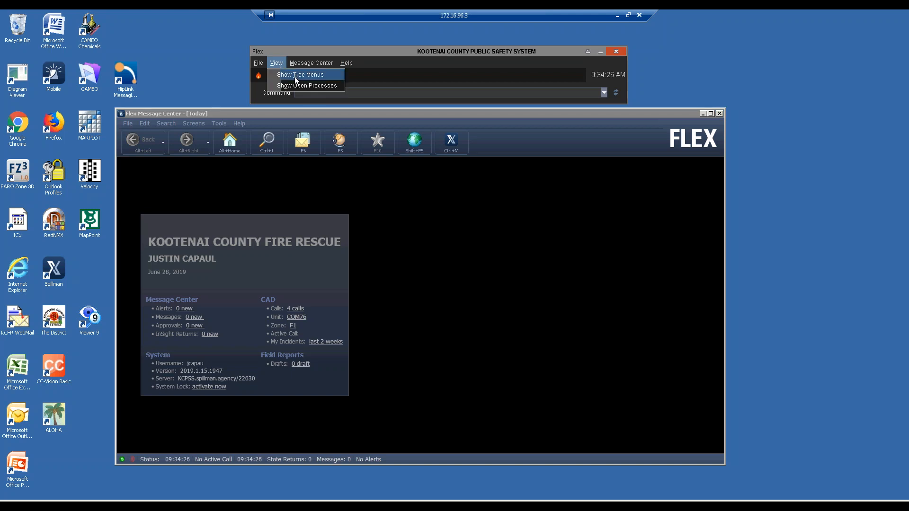
pyautogui.click(295, 77)
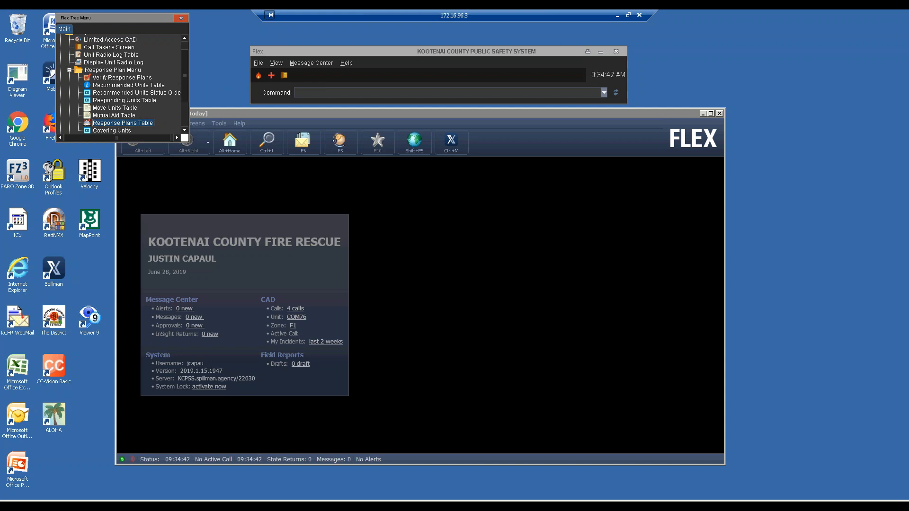
pyautogui.moveTo(185, 141); pyautogui.dragTo(241, 219)
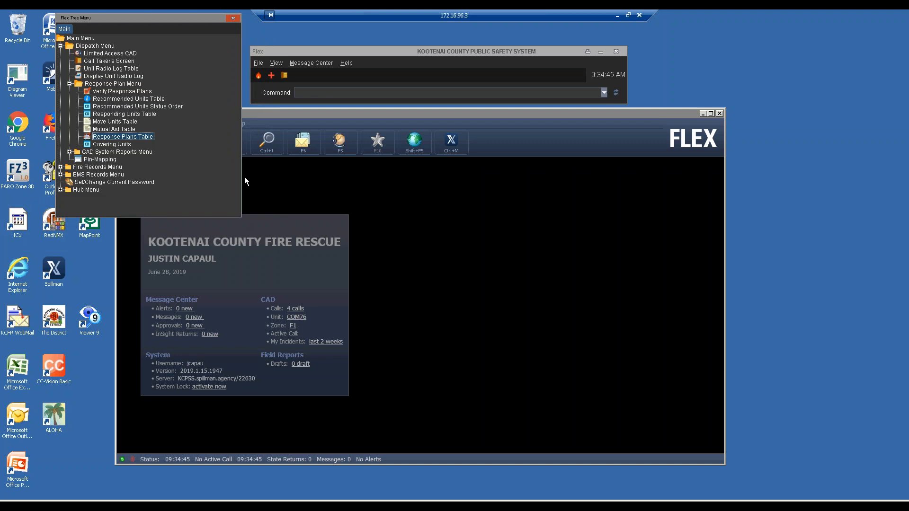
# Step: Open the Response Plans Table and search for plans in zone F1G
pyautogui.doubleClick(88, 139)
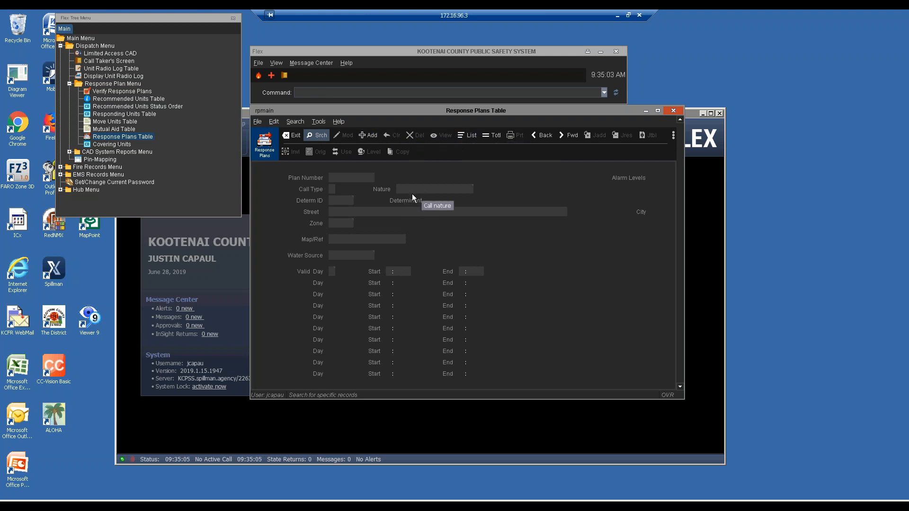
pyautogui.click(332, 190)
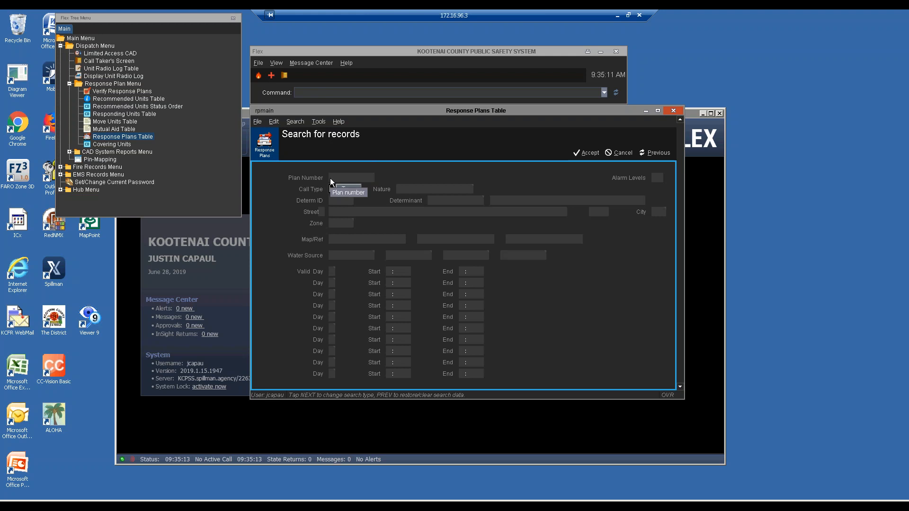
pyautogui.press('Tab')
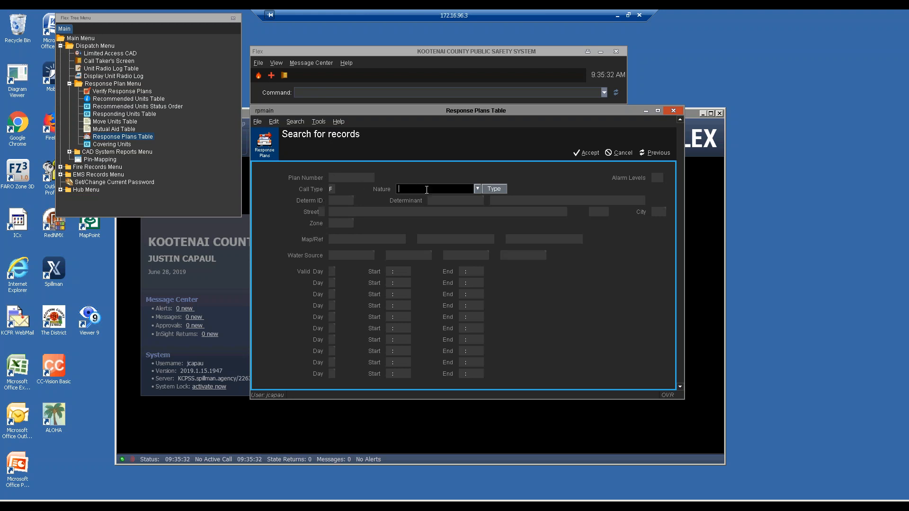
pyautogui.click(347, 222)
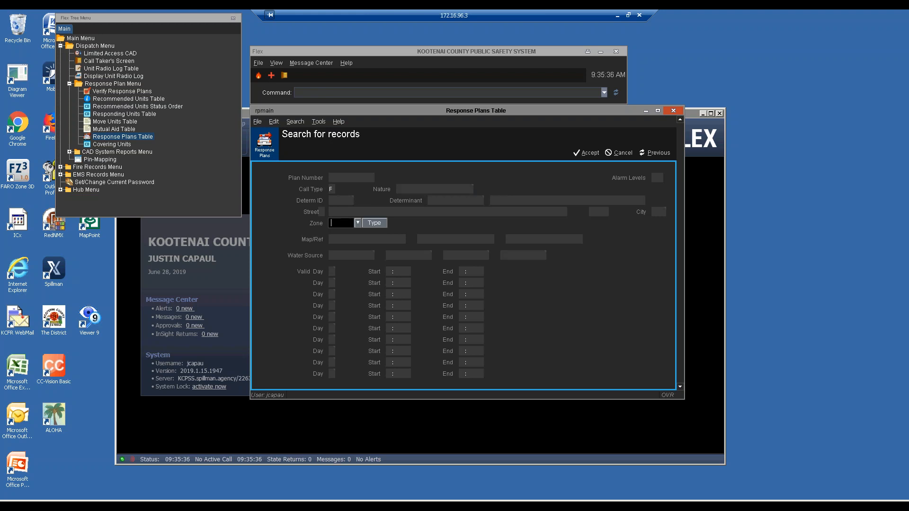
pyautogui.write('F1G')
pyautogui.press('Return')
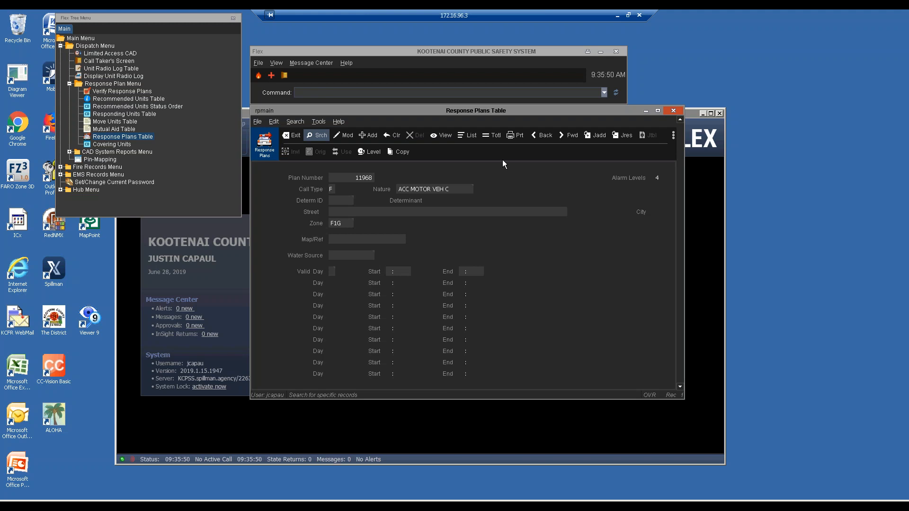
# Step: Step forward through the first several found F1G plan records
pyautogui.press('f')
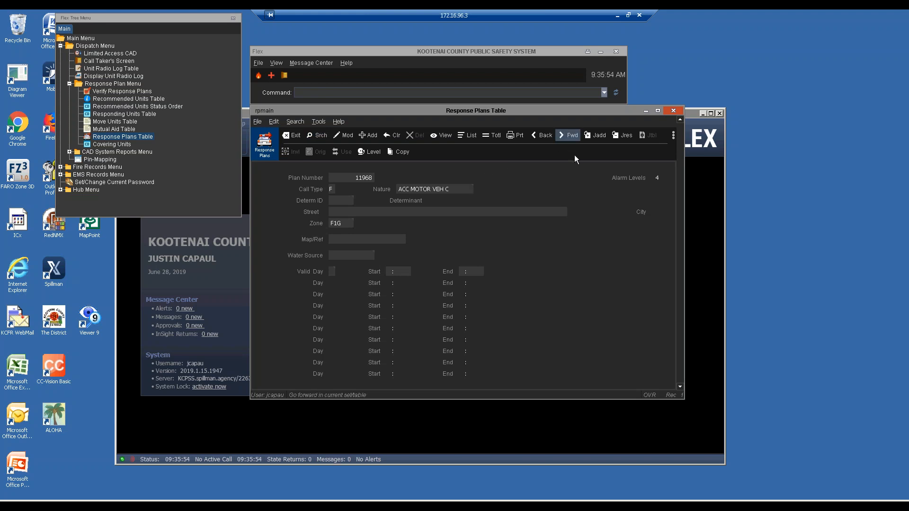
pyautogui.press('Return')
pyautogui.press('Return')
pyautogui.click(567, 135)
pyautogui.click(568, 135)
pyautogui.click(568, 135)
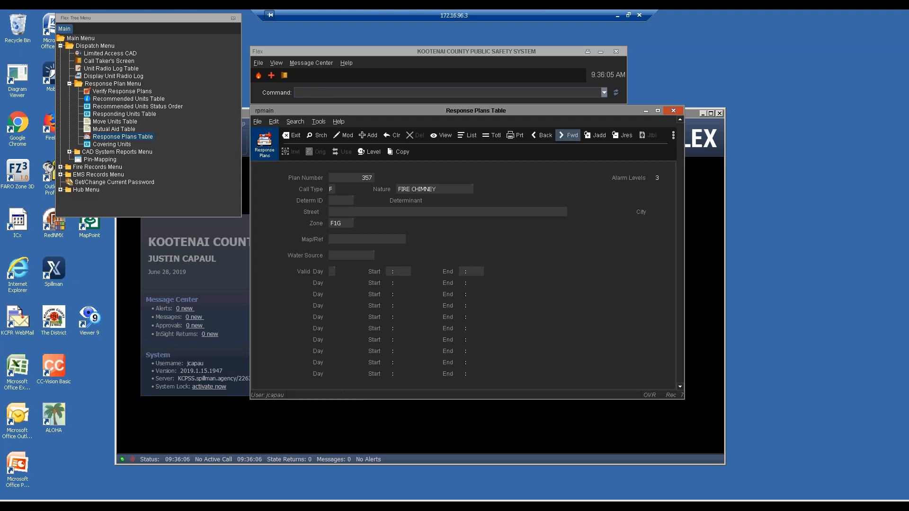
pyautogui.click(567, 135)
pyautogui.click(567, 135)
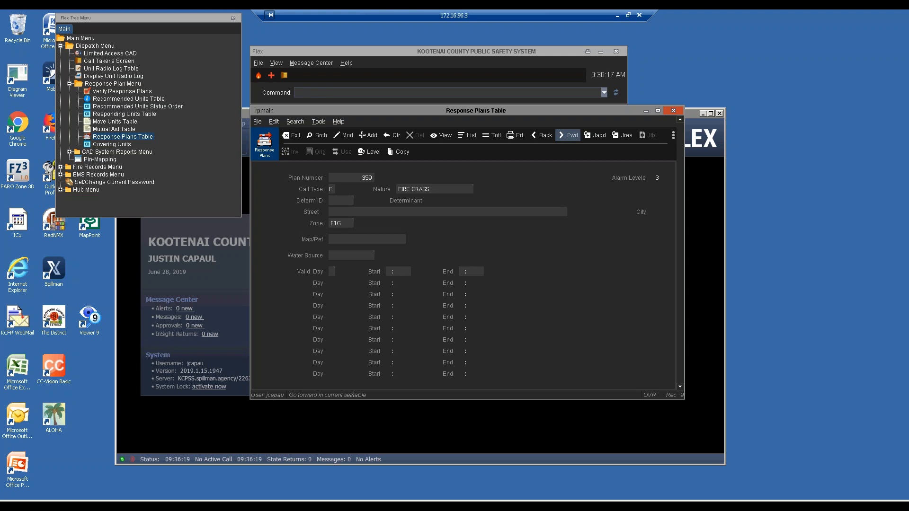
# Step: Advance past plan 360 FIRE WILD LAND to plan 364, then list all matching plans
pyautogui.click(568, 135)
pyautogui.click(568, 136)
pyautogui.click(568, 135)
pyautogui.click(568, 135)
pyautogui.click(568, 135)
pyautogui.click(461, 136)
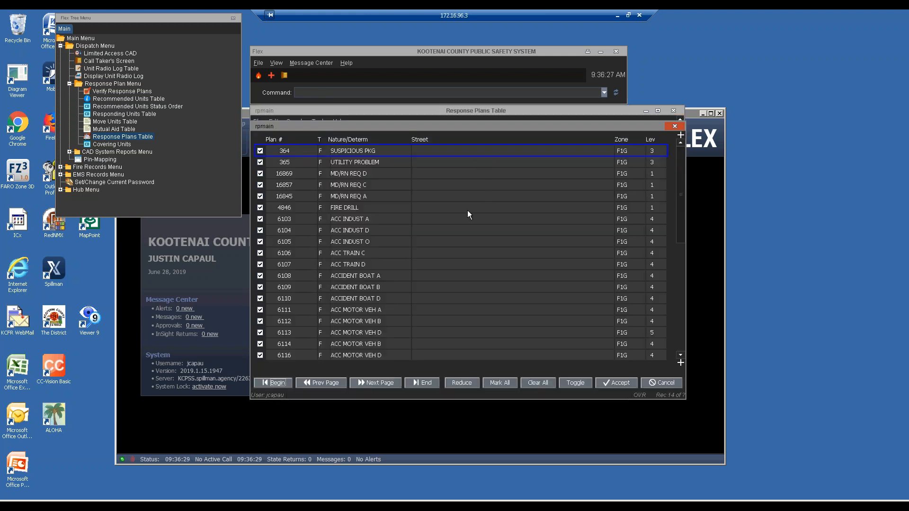
# Step: Move through the rpmain plan list, then close it to return to plan 364 SUSPICIOUS PKG
pyautogui.press('Down')
pyautogui.press('Down')
pyautogui.press('Down')
pyautogui.press('Down')
pyautogui.press('Down')
pyautogui.press('Down')
pyautogui.press('Down')
pyautogui.press('Down')
pyautogui.press('Down')
pyautogui.press('Down')
pyautogui.press('Down')
pyautogui.press('Down')
pyautogui.press('Down')
pyautogui.press('Down')
pyautogui.press('Down')
pyautogui.press('Down')
pyautogui.press('Down')
pyautogui.press('Down')
pyautogui.press('Down')
pyautogui.press('Down')
pyautogui.press('Down')
pyautogui.press('Down')
pyautogui.press('Down')
pyautogui.press('Down')
pyautogui.press('Down')
pyautogui.press('Down')
pyautogui.press('Down')
pyautogui.press('Down')
pyautogui.press('Down')
pyautogui.press('Down')
pyautogui.press('Down')
pyautogui.press('Down')
pyautogui.press('Down')
pyautogui.press('Down')
pyautogui.press('Down')
pyautogui.press('Down')
pyautogui.press('Down')
pyautogui.press('Down')
pyautogui.press('Down')
pyautogui.press('Down')
pyautogui.press('Down')
pyautogui.press('Down')
pyautogui.press('Down')
pyautogui.press('Down')
pyautogui.press('Down')
pyautogui.press('Down')
pyautogui.press('Down')
pyautogui.press('Down')
pyautogui.press('Down')
pyautogui.press('Down')
pyautogui.press('Down')
pyautogui.press('Down')
pyautogui.press('Down')
pyautogui.press('Down')
pyautogui.press('Down')
pyautogui.press('Down')
pyautogui.press('Down')
pyautogui.press('Down')
pyautogui.press('Down')
pyautogui.press('Down')
pyautogui.press('Down')
pyautogui.press('Down')
pyautogui.press('Down')
pyautogui.press('Down')
pyautogui.press('Down')
pyautogui.press('Down')
pyautogui.press('Down')
pyautogui.press('Down')
pyautogui.press('Down')
pyautogui.press('Down')
pyautogui.press('Down')
pyautogui.press('Down')
pyautogui.press('Down')
pyautogui.press('Down')
pyautogui.press('Down')
pyautogui.press('Down')
pyautogui.press('Down')
pyautogui.press('Down')
pyautogui.press('Down')
pyautogui.press('Down')
pyautogui.press('Down')
pyautogui.press('Down')
pyautogui.press('Down')
pyautogui.press('Down')
pyautogui.press('Down')
pyautogui.press('Down')
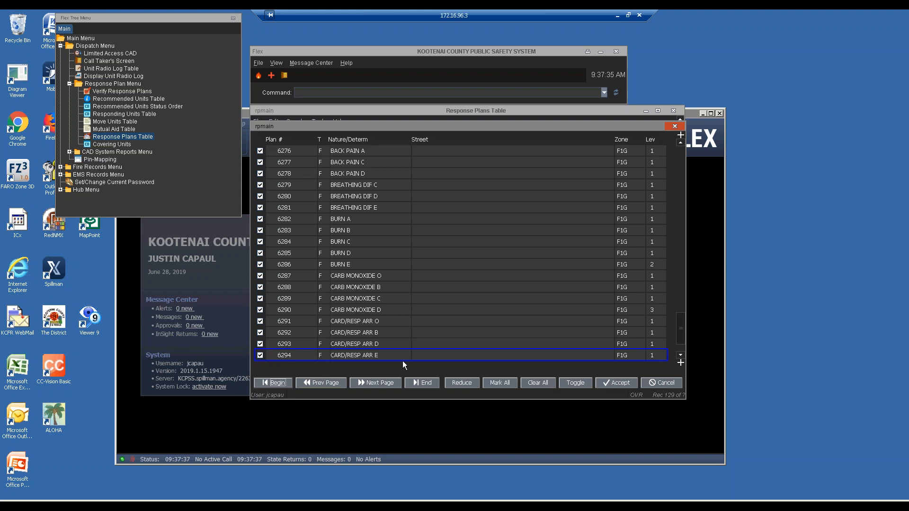
pyautogui.press('Up')
pyautogui.press('Up')
pyautogui.press('Up')
pyautogui.press('Up')
pyautogui.press('Up')
pyautogui.press('Up')
pyautogui.press('Up')
pyautogui.press('Up')
pyautogui.press('Up')
pyautogui.press('Up')
pyautogui.press('Up')
pyautogui.press('Up')
pyautogui.press('Up')
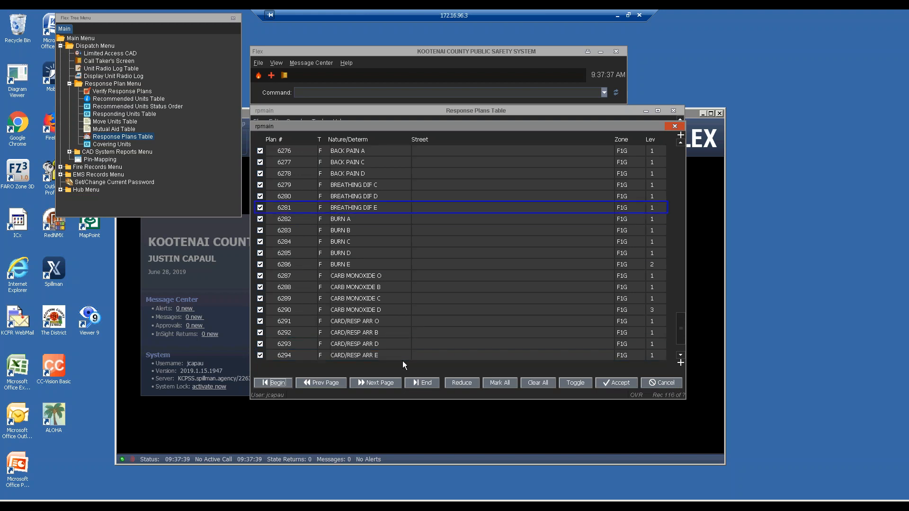
pyautogui.press('Up')
pyautogui.press('Up')
pyautogui.press('Up')
pyautogui.press('Up')
pyautogui.press('Up')
pyautogui.press('Up')
pyautogui.press('Up')
pyautogui.press('Up')
pyautogui.press('Up')
pyautogui.press('Up')
pyautogui.press('Up')
pyautogui.press('Up')
pyautogui.press('Up')
pyautogui.press('Up')
pyautogui.press('Up')
pyautogui.press('Up')
pyautogui.press('Up')
pyautogui.press('Up')
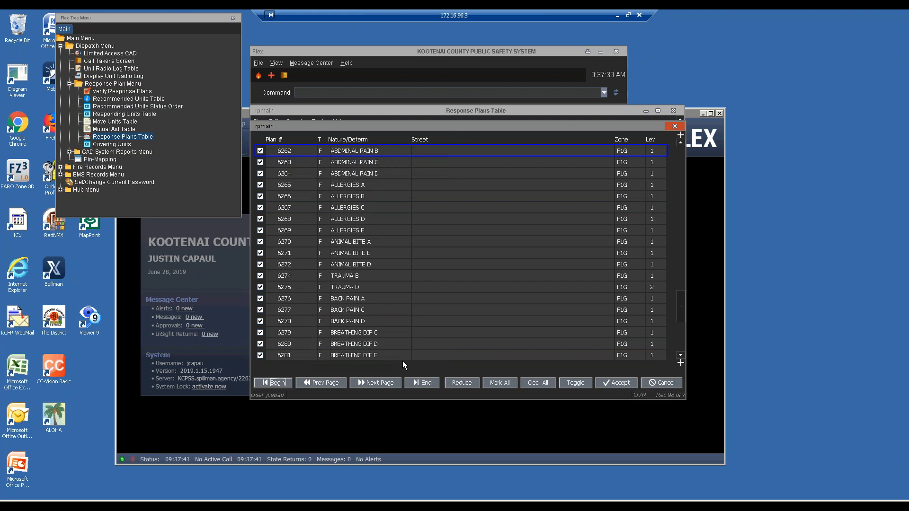
pyautogui.press('Up')
pyautogui.press('Up')
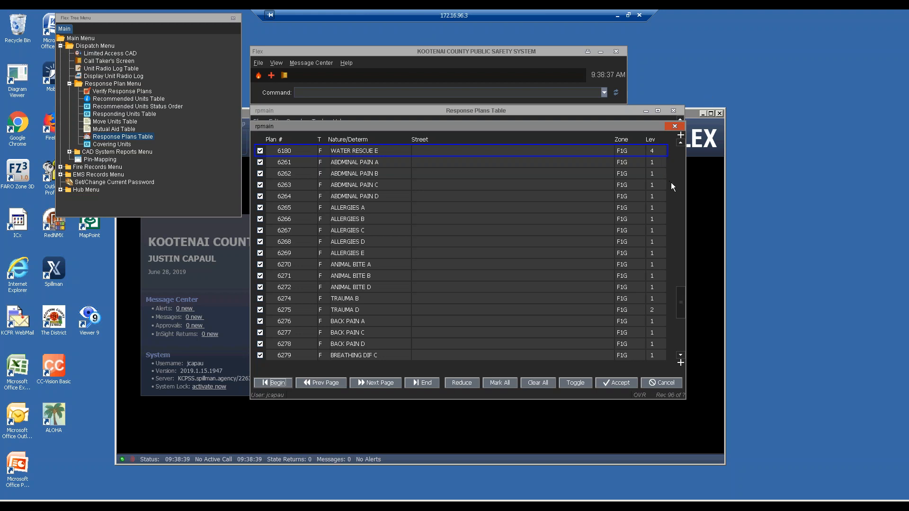
pyautogui.click(674, 127)
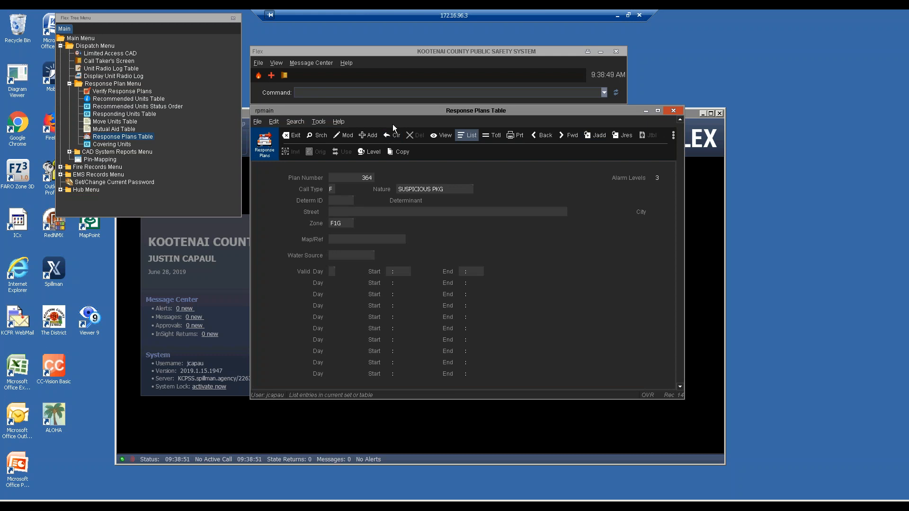
pyautogui.click(617, 16)
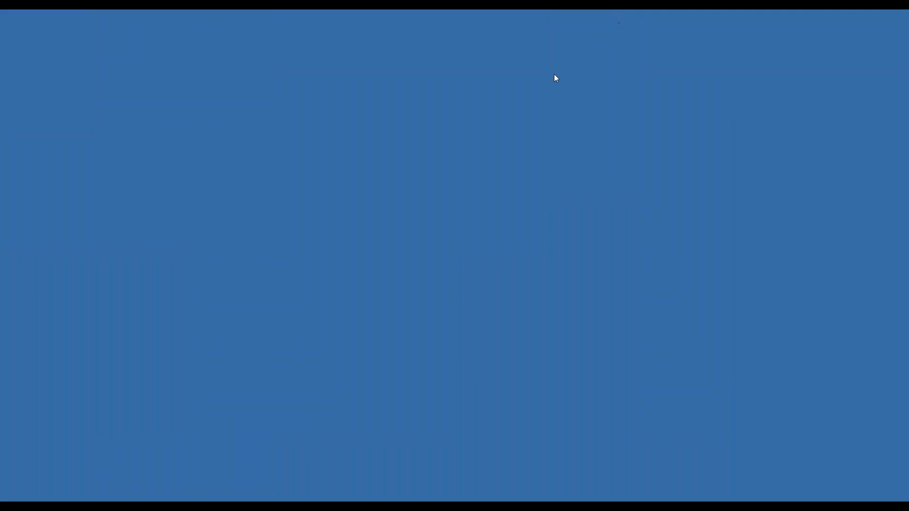
pyautogui.click(105, 501)
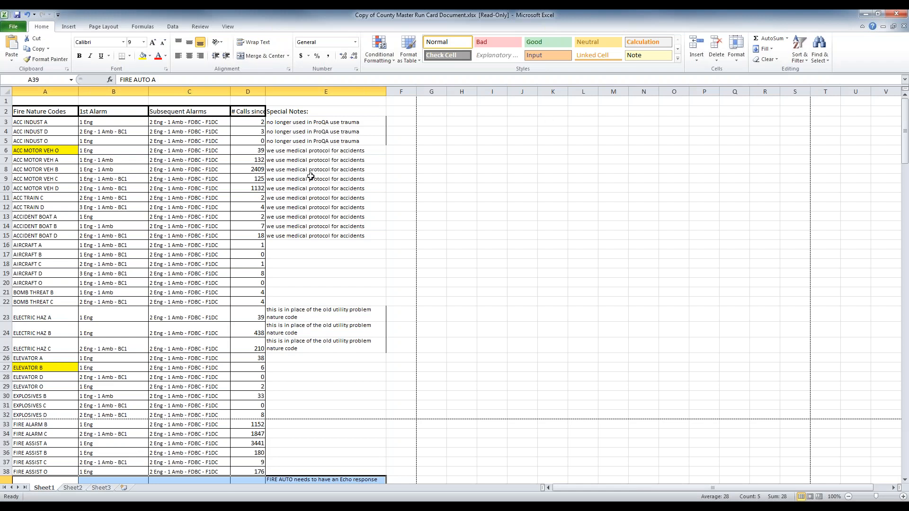
pyautogui.scroll(-4, 336, 371)
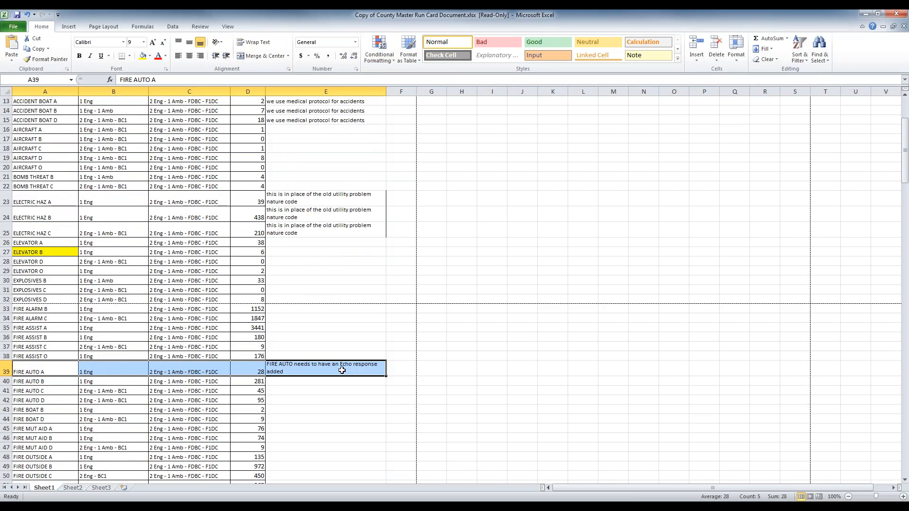
pyautogui.scroll(-1, 337, 371)
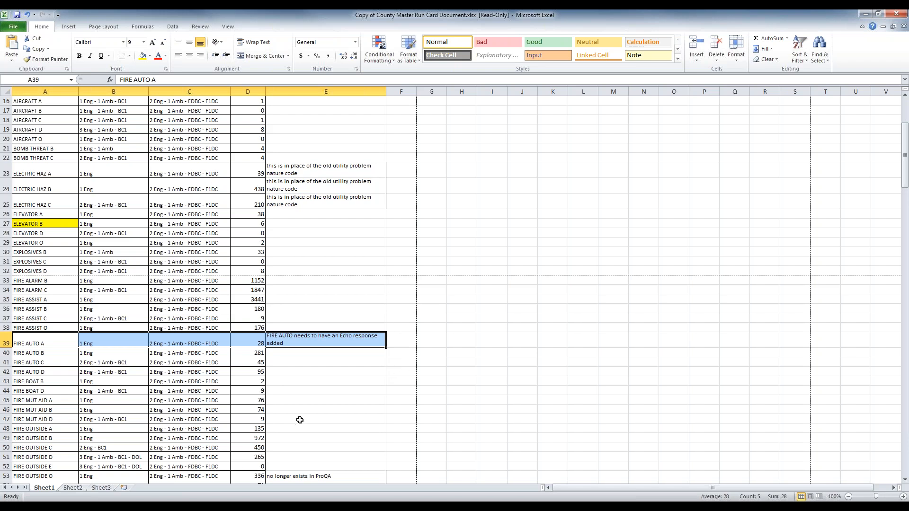
pyautogui.scroll(-1, 298, 421)
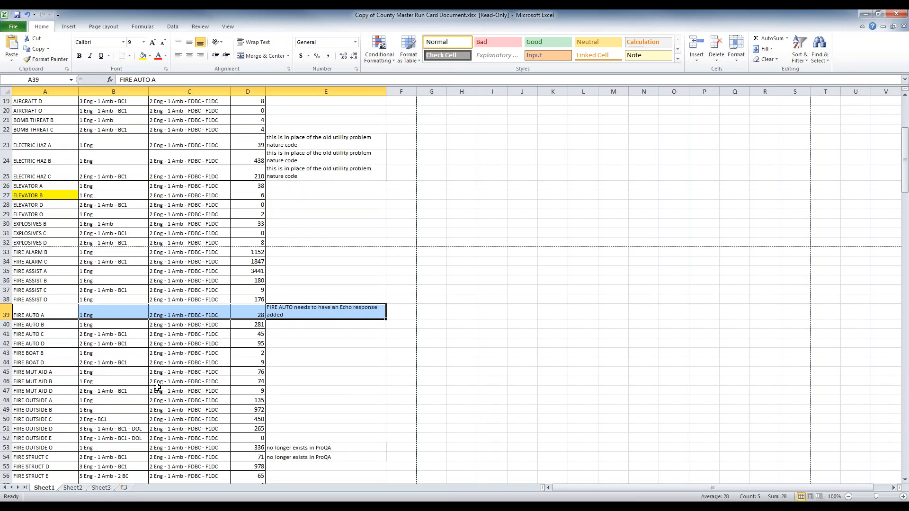
# Step: Select cell B42 and scroll down to the FIRE WILDLAND A through O rows
pyautogui.click(136, 345)
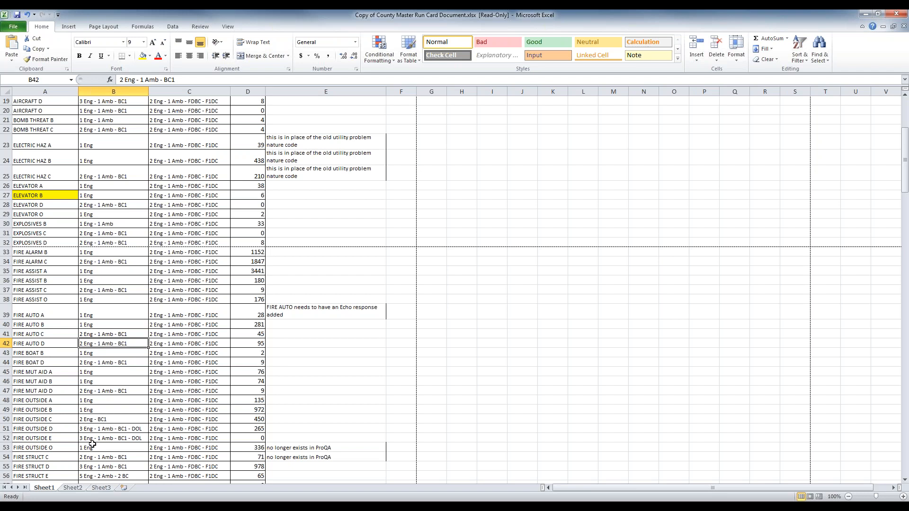
pyautogui.scroll(-1, 87, 452)
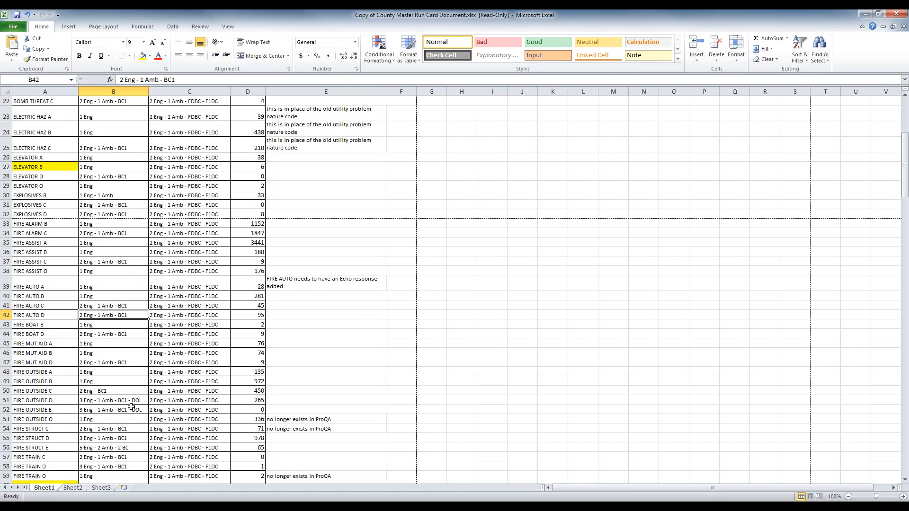
pyautogui.scroll(-1, 132, 406)
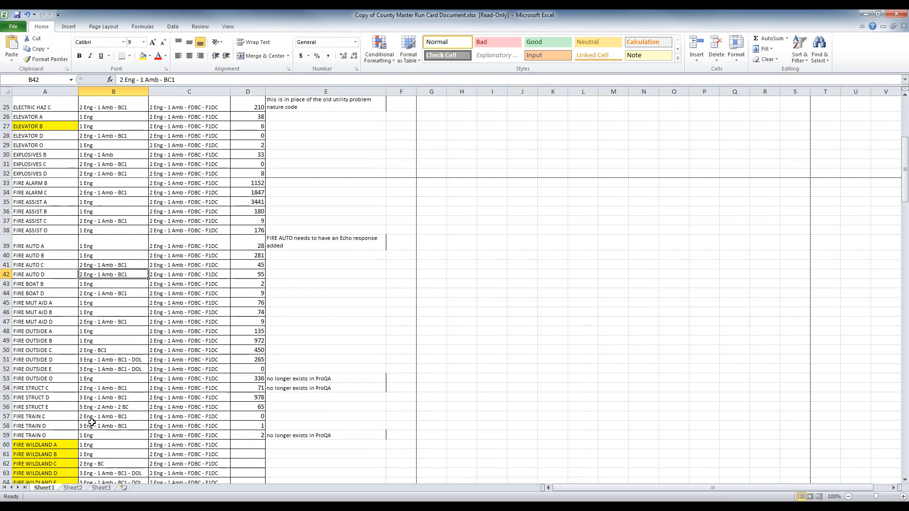
pyautogui.scroll(-1, 108, 408)
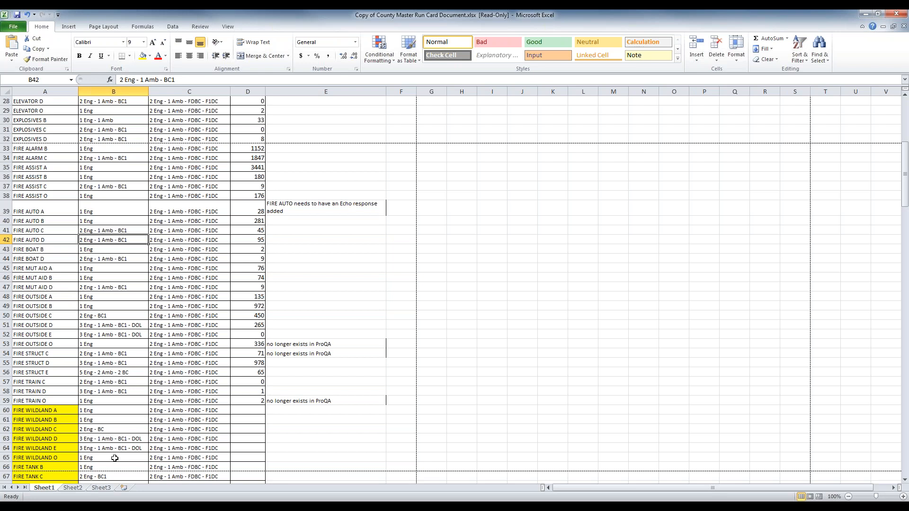
# Step: Scroll a bit further through the wildland rows, then minimize the County Master Run Card workbook
pyautogui.scroll(-1, 118, 452)
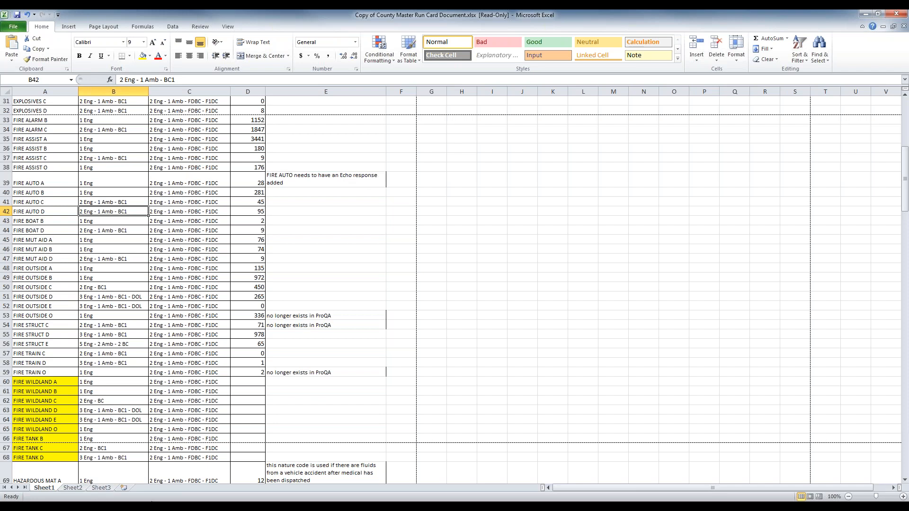
pyautogui.click(863, 13)
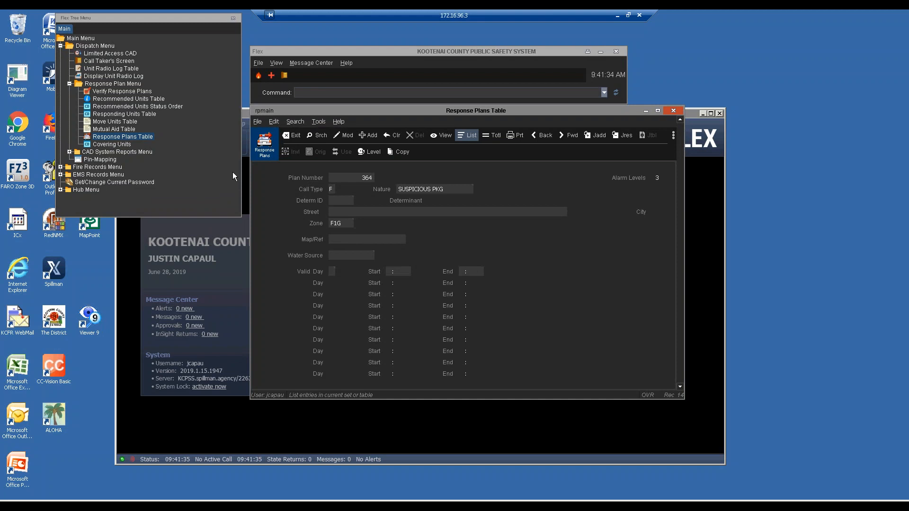
# Step: Select Responding Units Table in the Flex Tree Menu
pyautogui.click(88, 116)
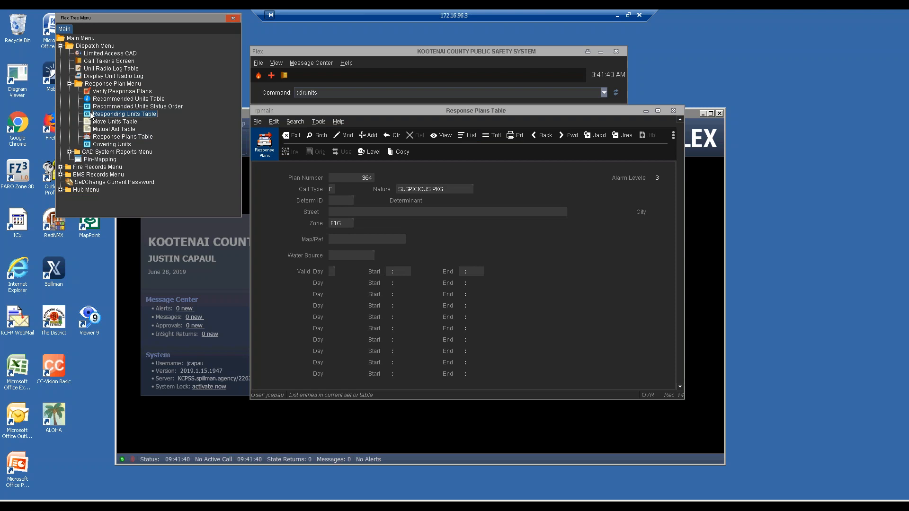
# Step: Open the Responding Units Table beside the plans table, list its records, then minimize the session
pyautogui.doubleClick(89, 117)
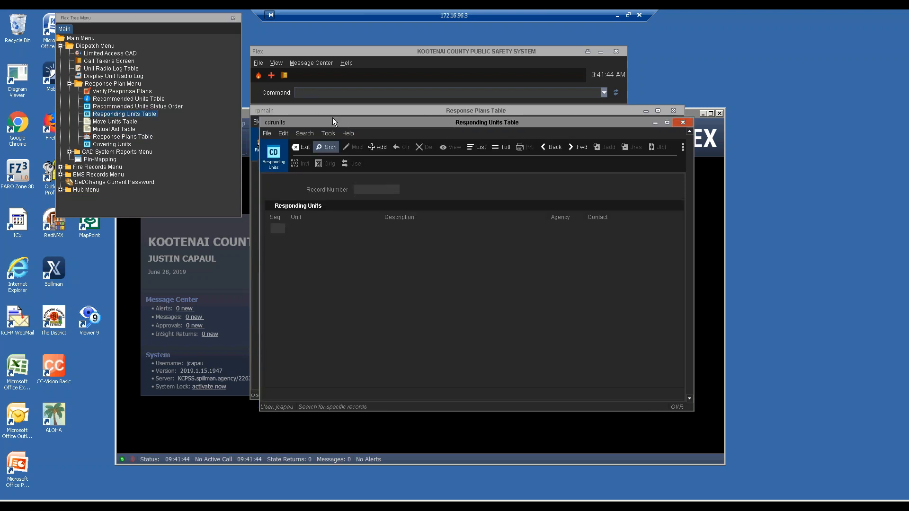
pyautogui.moveTo(489, 125); pyautogui.dragTo(560, 151)
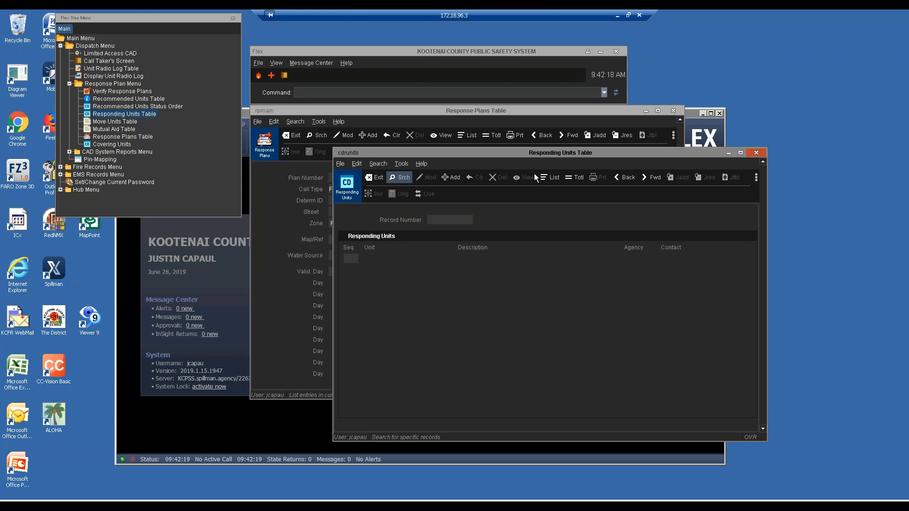
pyautogui.click(549, 177)
pyautogui.click(617, 16)
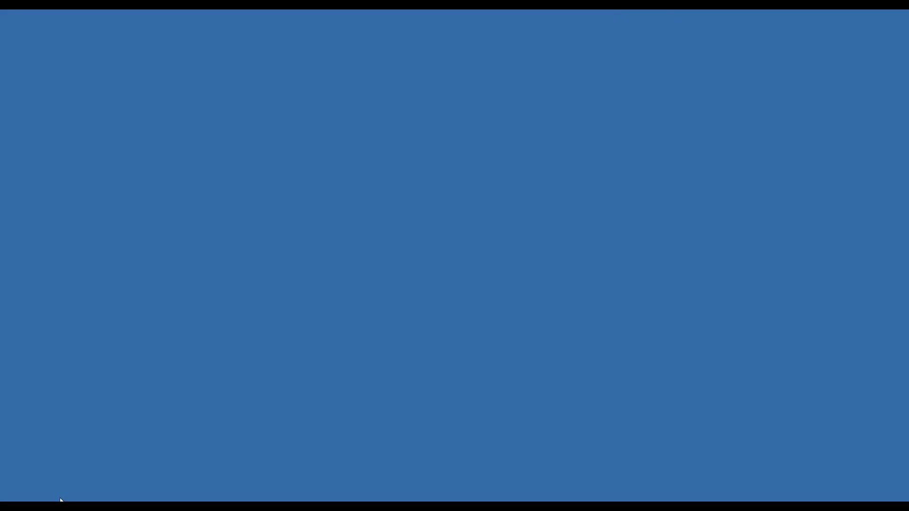
# Step: Browse The District intranet to the Fire Suppression & Rescue Division's shared documents
pyautogui.moveTo(60, 499)
pyautogui.click(99, 507)
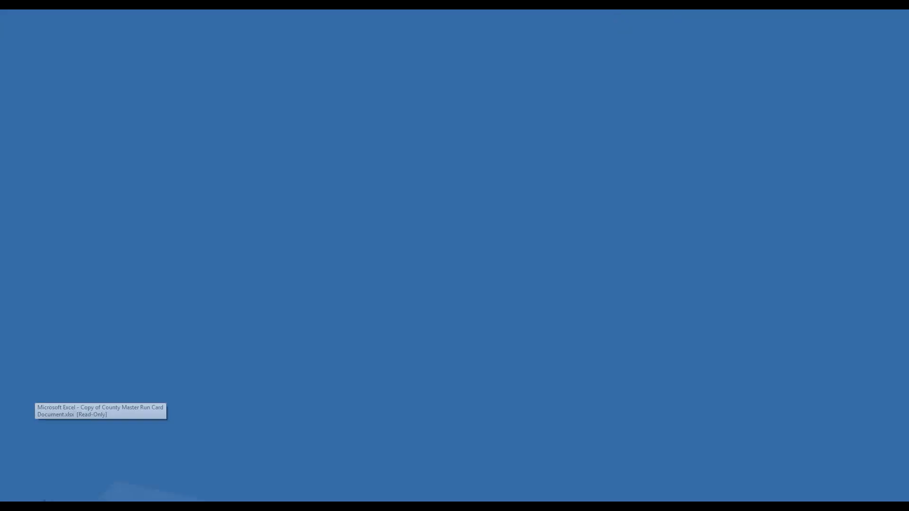
pyautogui.click(98, 508)
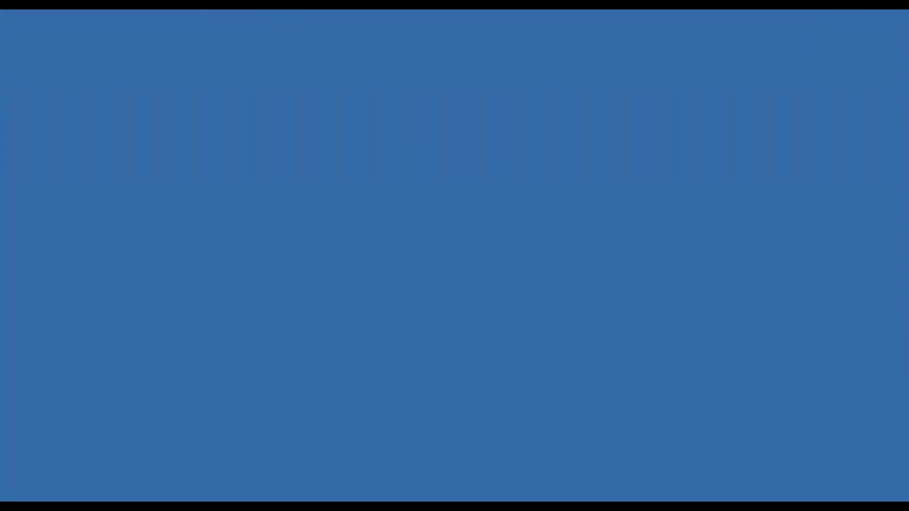
pyautogui.click(13, 507)
pyautogui.click(33, 270)
pyautogui.click(125, 95)
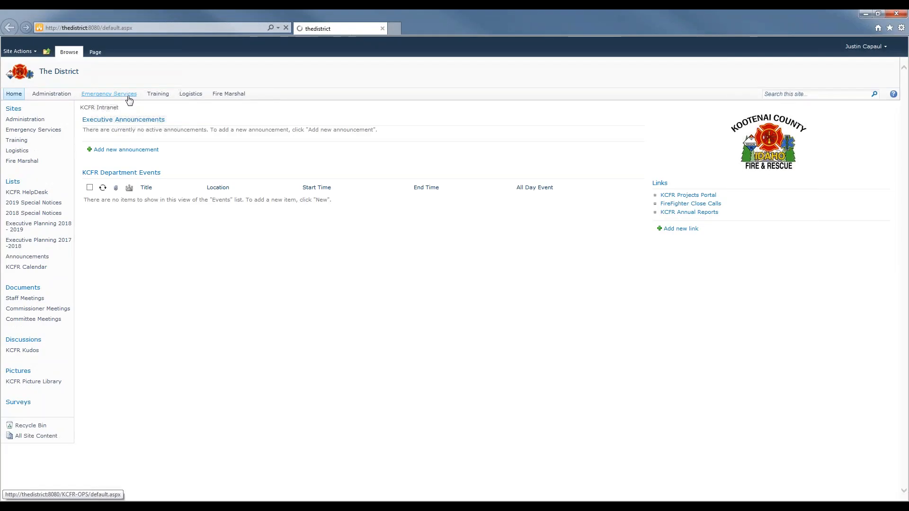
pyautogui.click(36, 176)
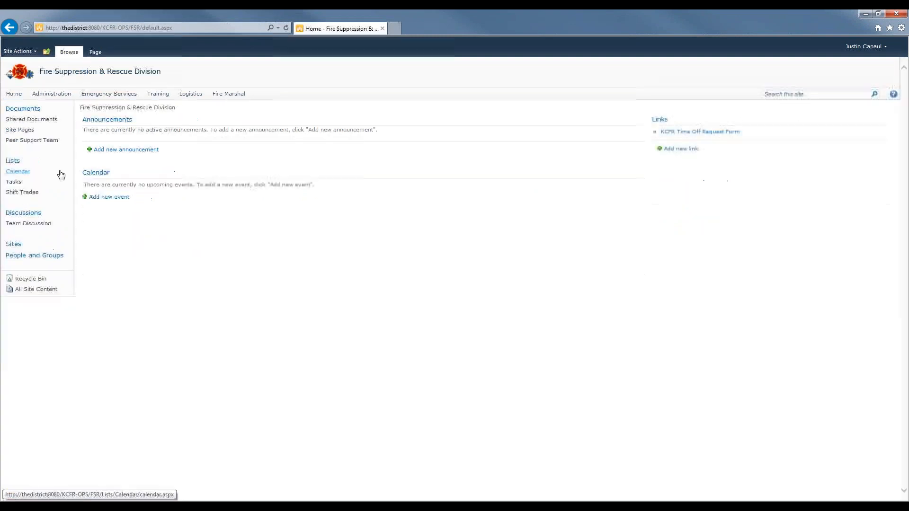
pyautogui.click(43, 122)
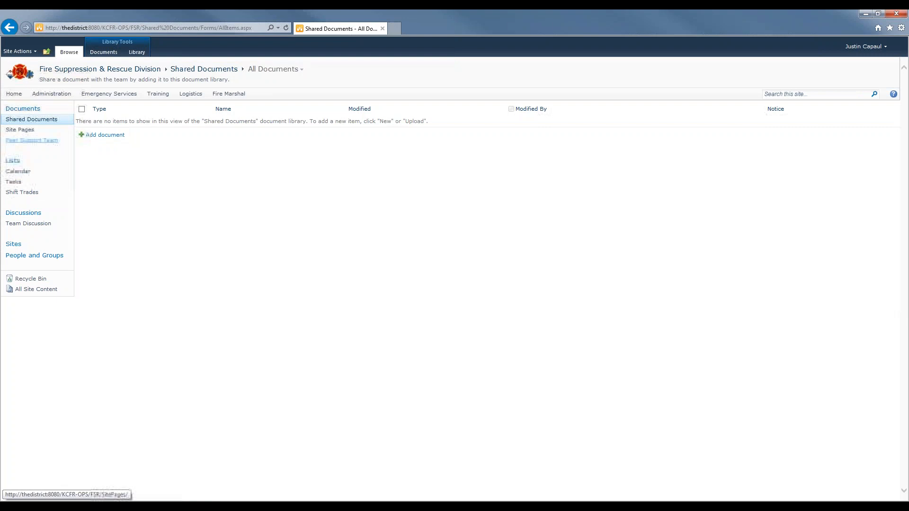
# Step: Open Master Run Cards read-only from the Emergency Services shared documents run card folder
pyautogui.click(106, 93)
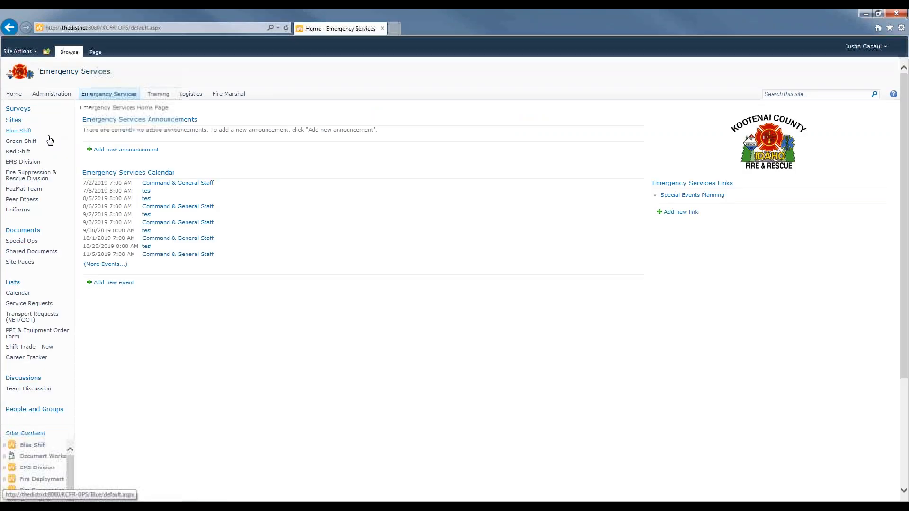
pyautogui.click(31, 251)
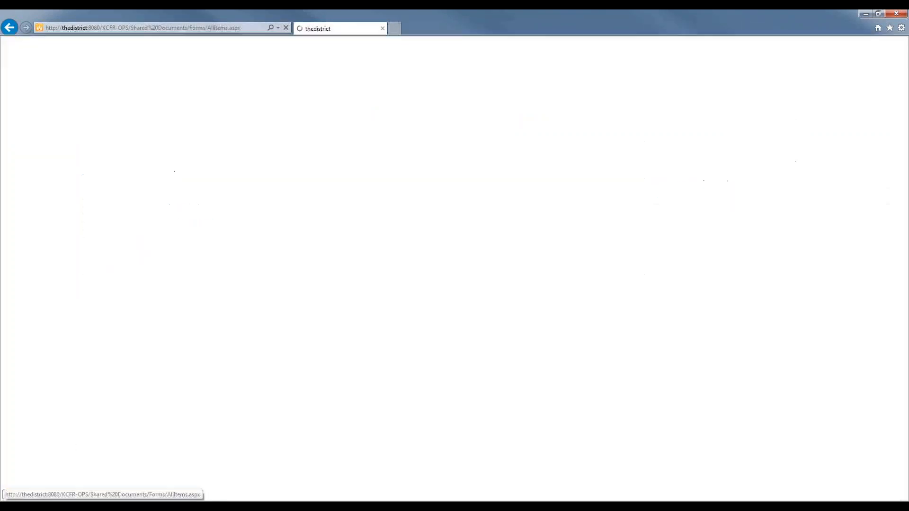
pyautogui.click(119, 123)
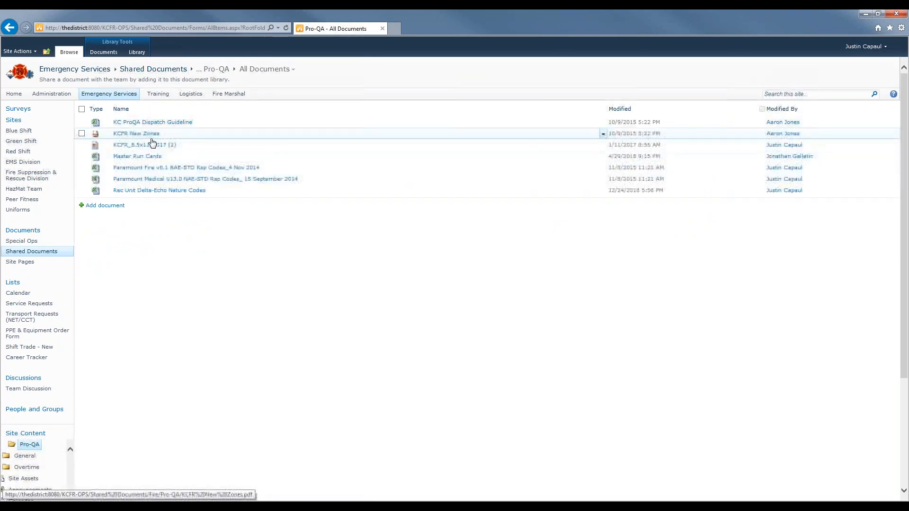
pyautogui.click(146, 156)
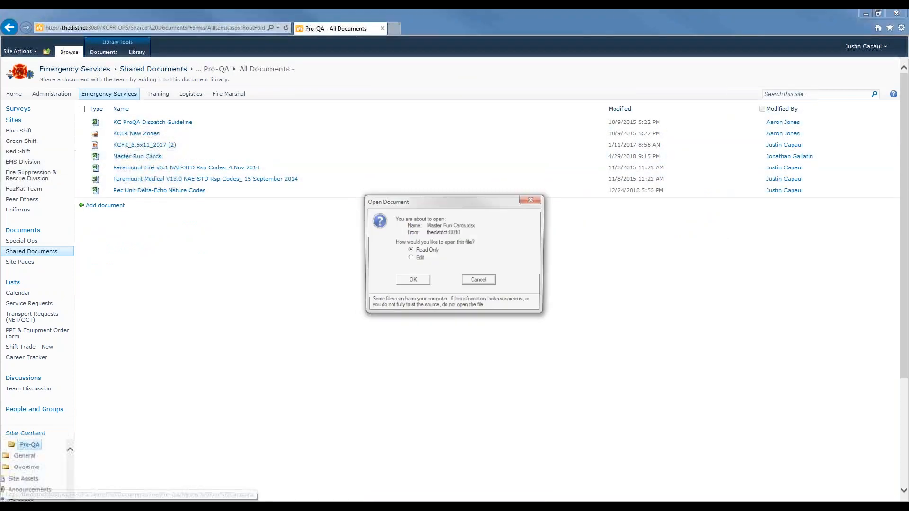
pyautogui.click(410, 282)
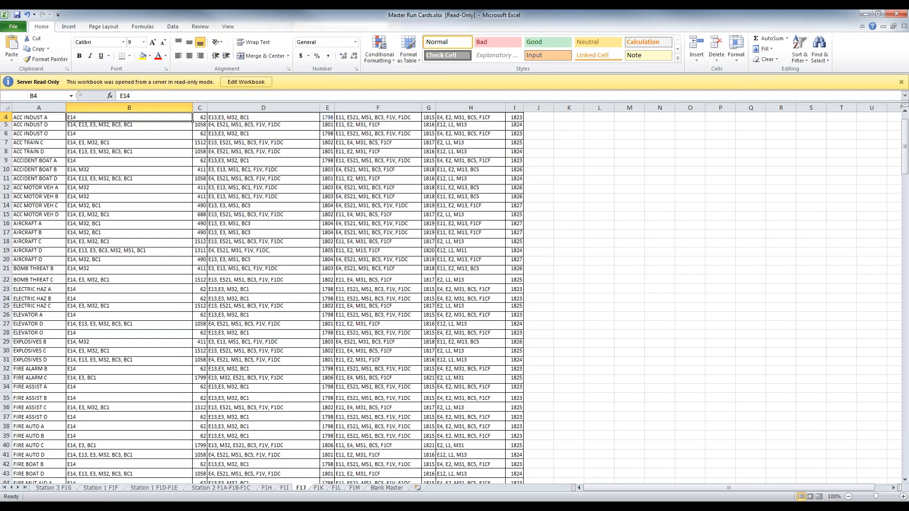
# Step: Review the Station 3 F1G sheet's ACC INDUST A count, then minimize the workbook
pyautogui.click(68, 489)
pyautogui.scroll(9, 207, 282)
pyautogui.scroll(6, 207, 282)
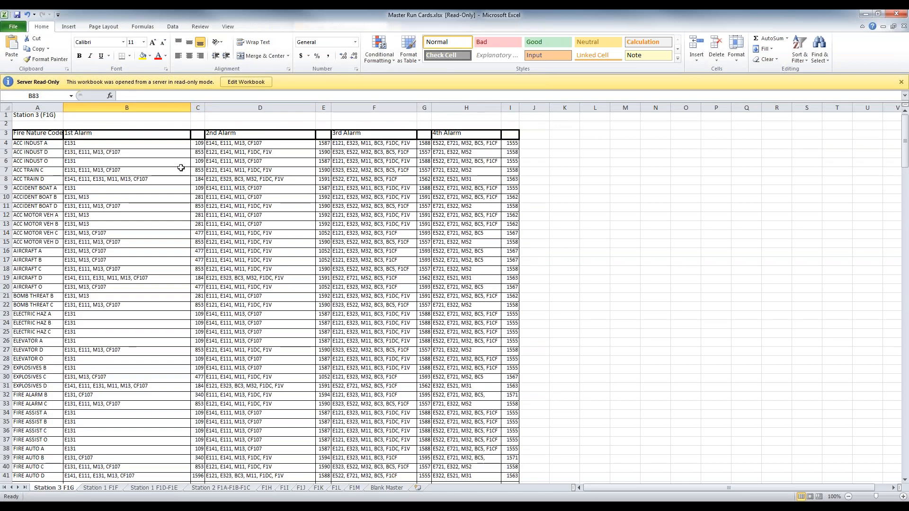
pyautogui.click(199, 144)
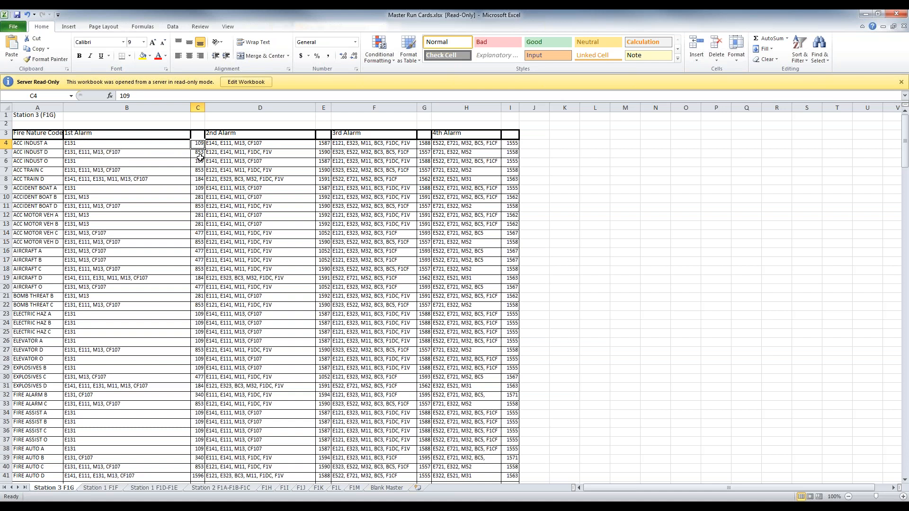
pyautogui.click(866, 15)
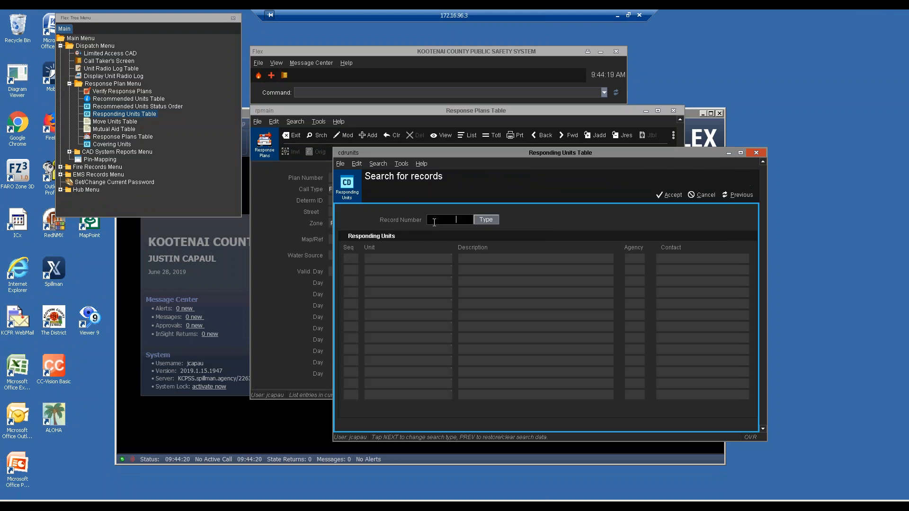
# Step: Search responding-units record 853 (L13, E11, F1BC, M13), then start a new search
pyautogui.write('853')
pyautogui.press('Return')
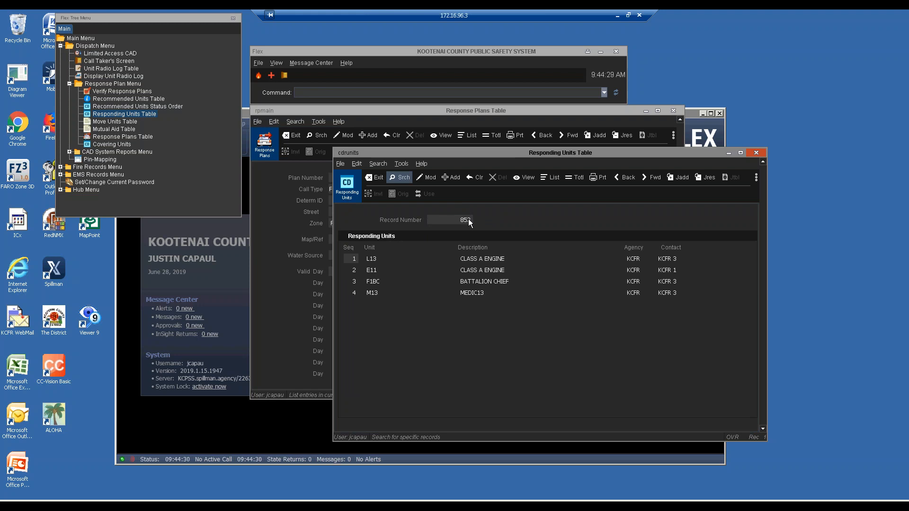
pyautogui.click(436, 115)
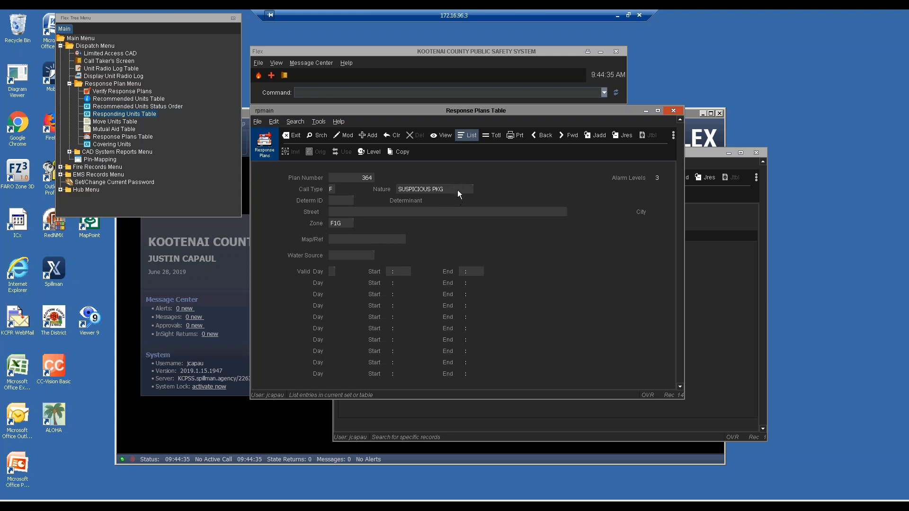
pyautogui.click(697, 152)
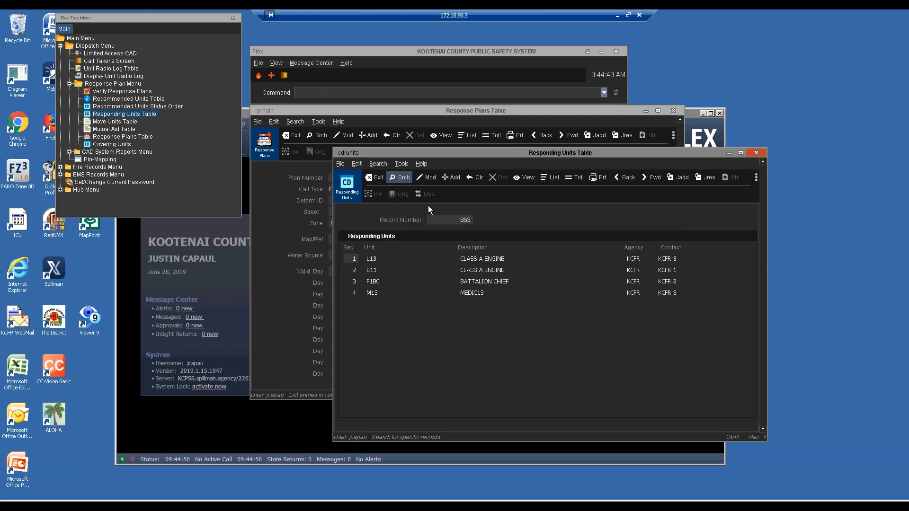
pyautogui.press('Return')
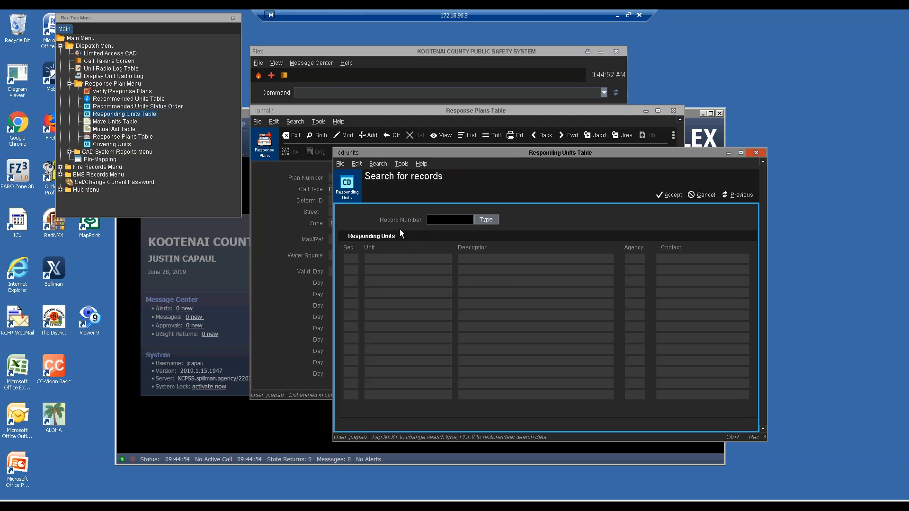
# Step: Search for records with units L13, E11, E14 and M13, bringing up record 184
pyautogui.click(402, 259)
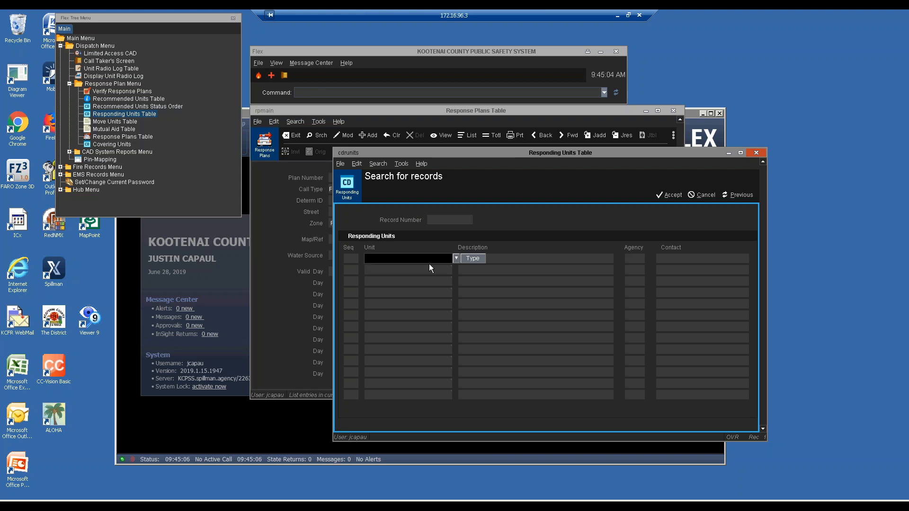
pyautogui.write('L13')
pyautogui.press('Return')
pyautogui.press('Return')
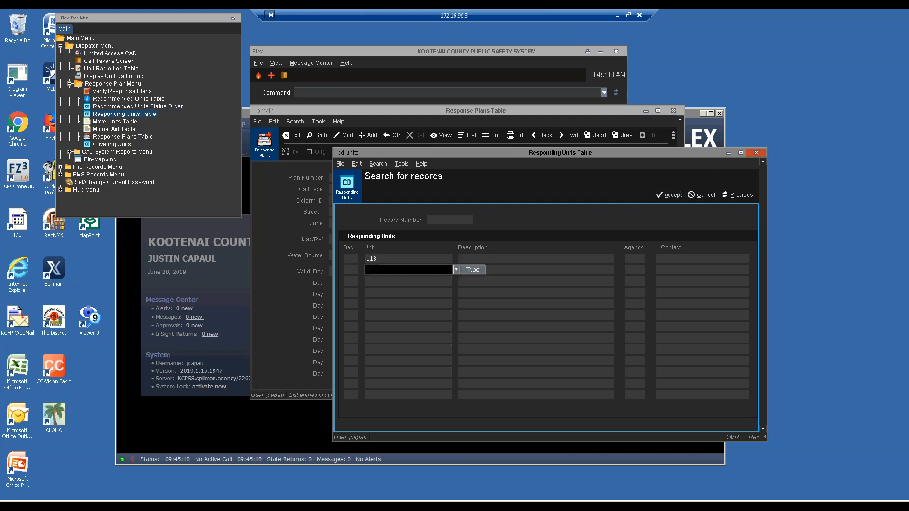
pyautogui.write('E11')
pyautogui.press('Return')
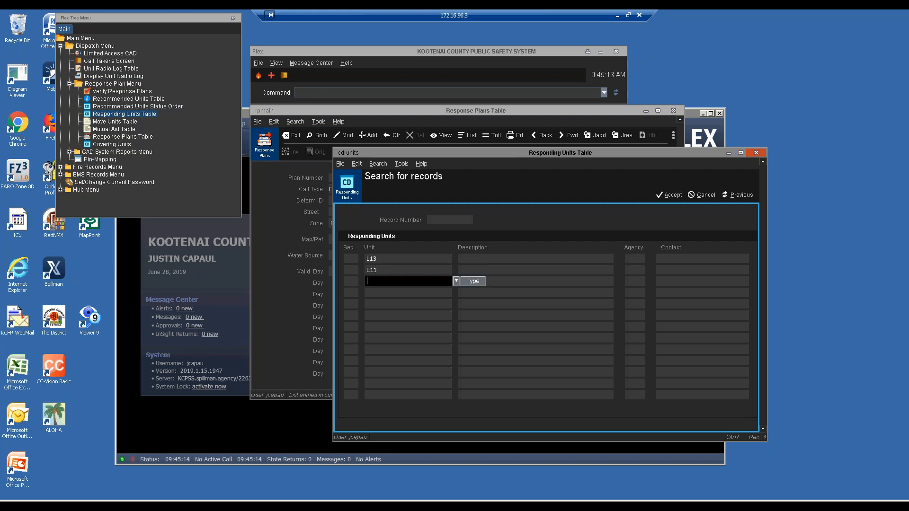
pyautogui.write('E14')
pyautogui.press('Return')
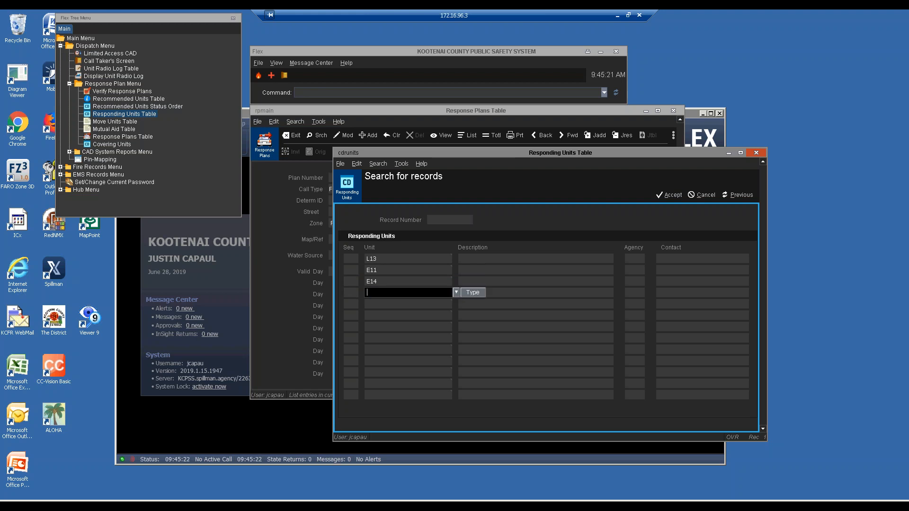
pyautogui.write('M13')
pyautogui.press('Return')
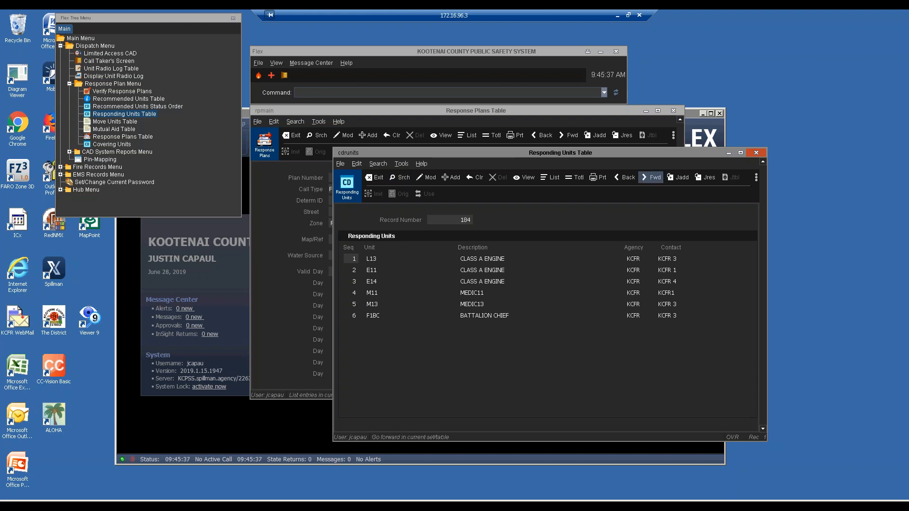
# Step: Step forward through matching records 290, 344, 1041 and 1411
pyautogui.click(652, 178)
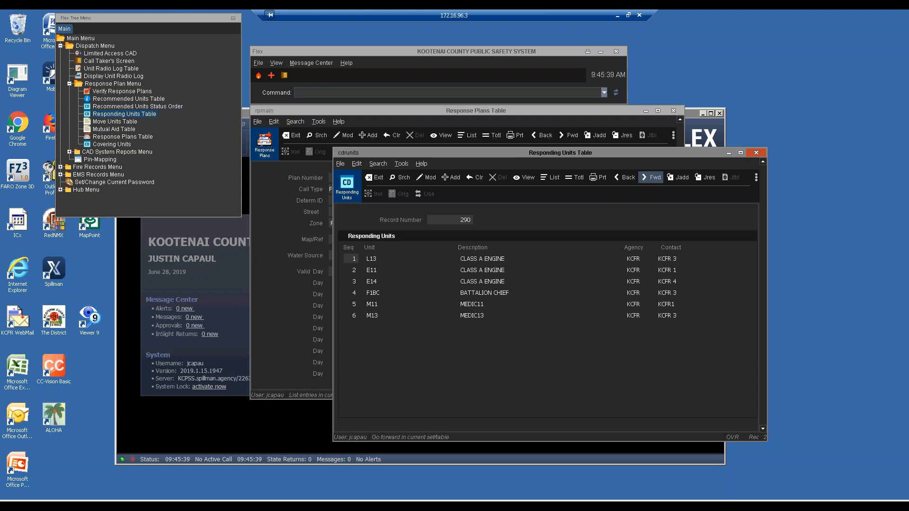
pyautogui.click(652, 178)
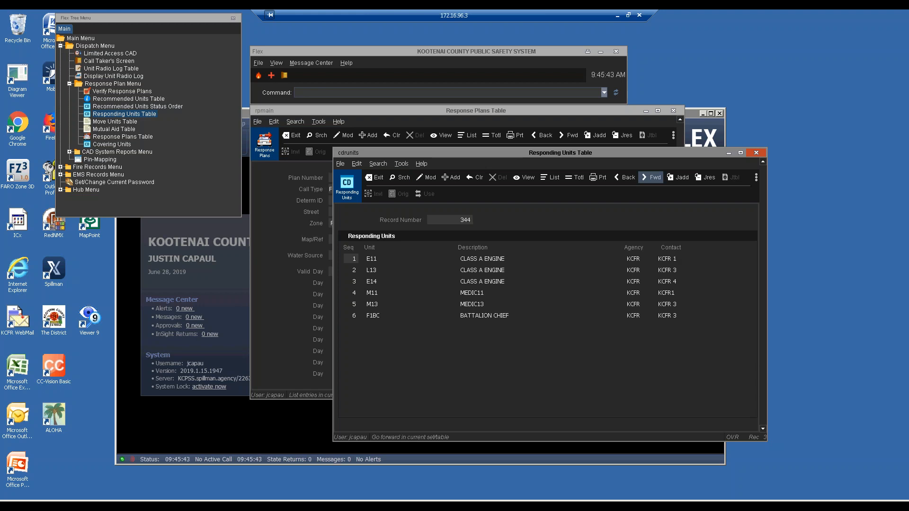
pyautogui.click(652, 177)
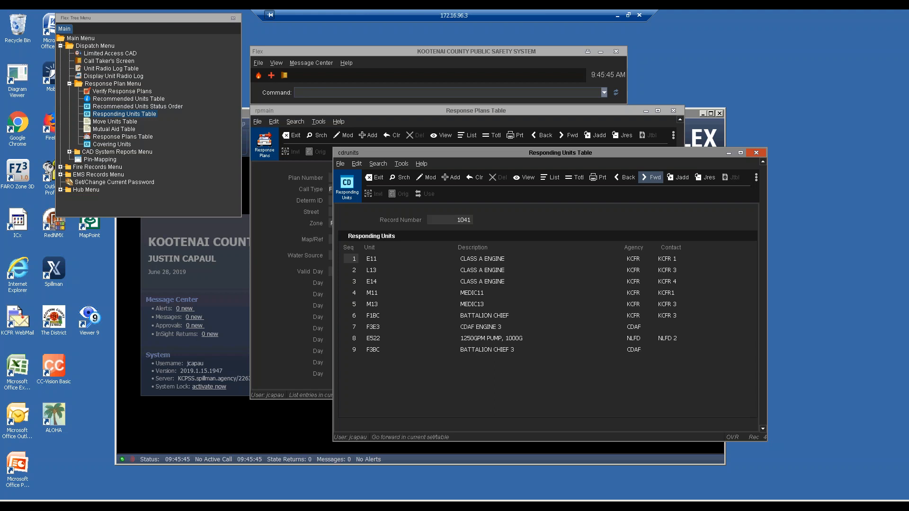
pyautogui.click(652, 177)
# Step: Exit the Responding Units Table back to Response Plans, then reopen it
pyautogui.click(441, 275)
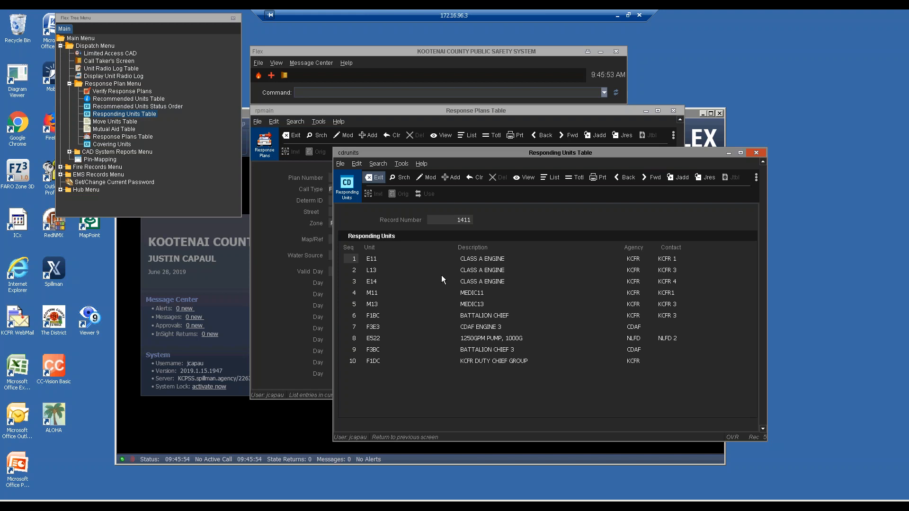
pyautogui.press('f')
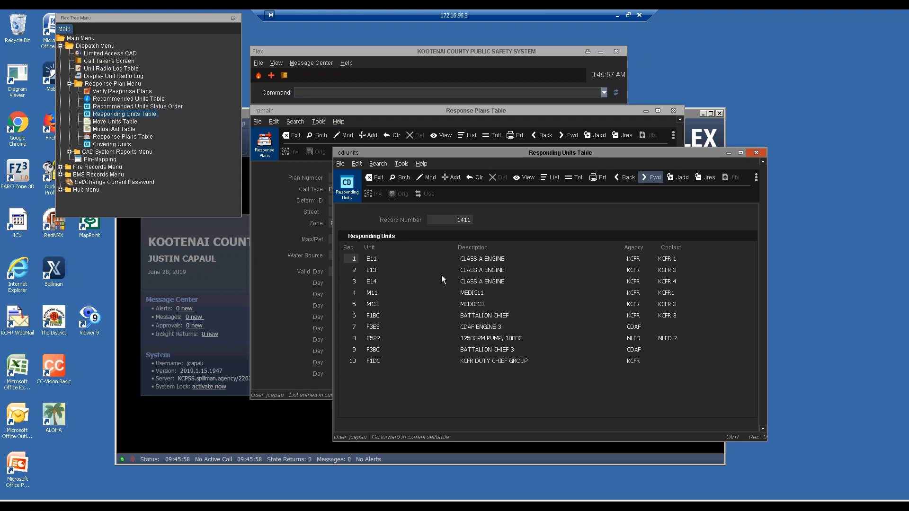
pyautogui.press('b')
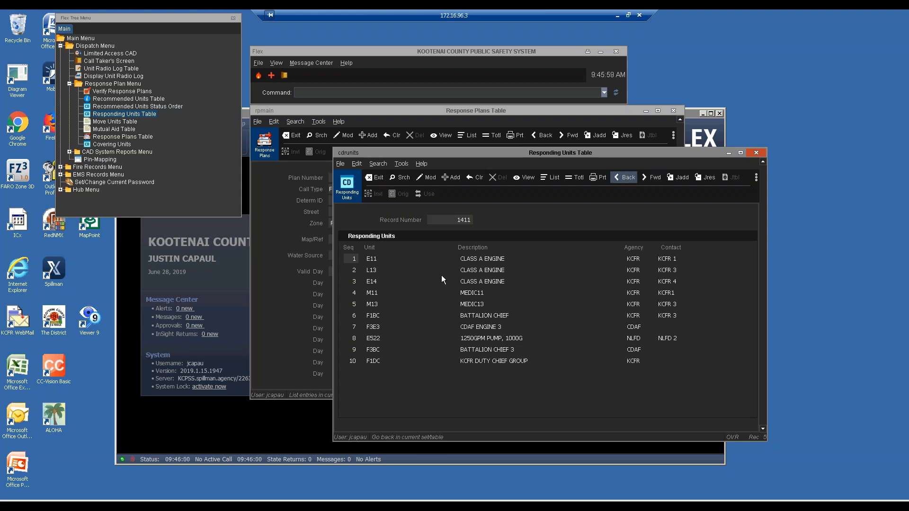
pyautogui.press('m')
pyautogui.press('s')
pyautogui.press('Right')
pyautogui.press('Right')
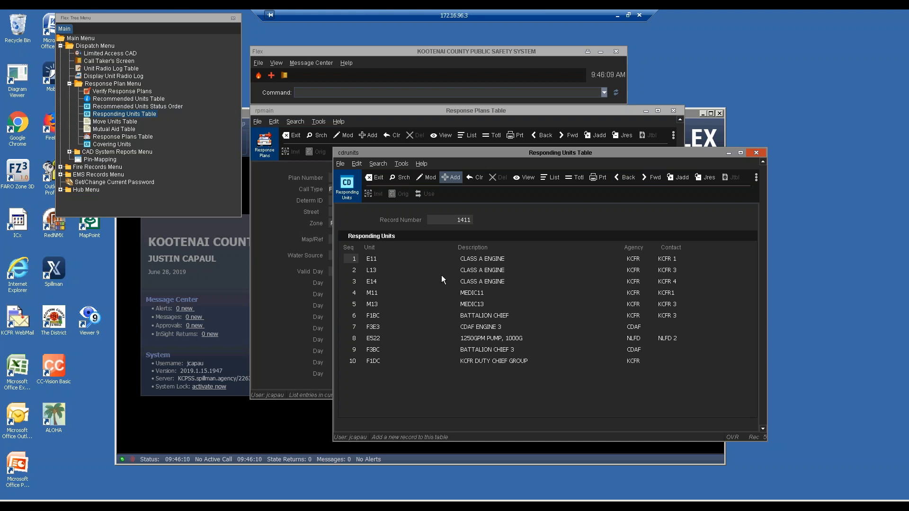
pyautogui.press('Left')
pyautogui.press('Left')
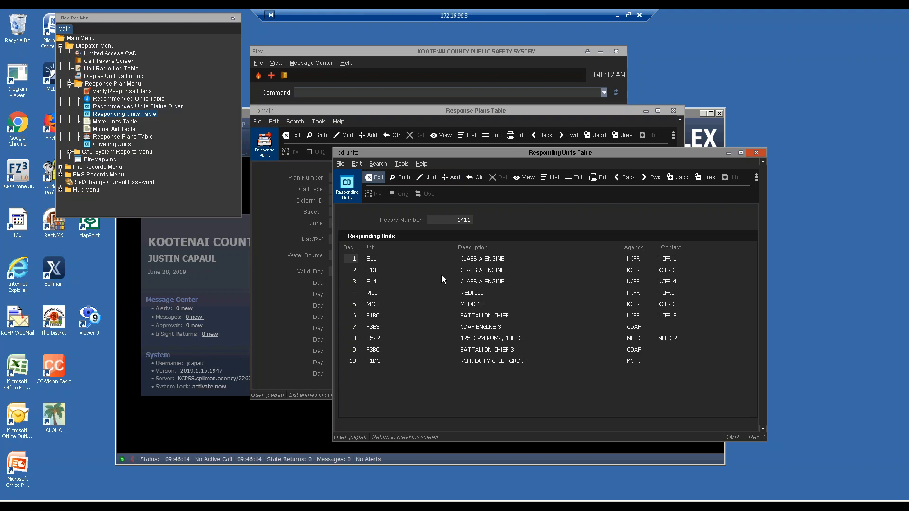
pyautogui.press('Return')
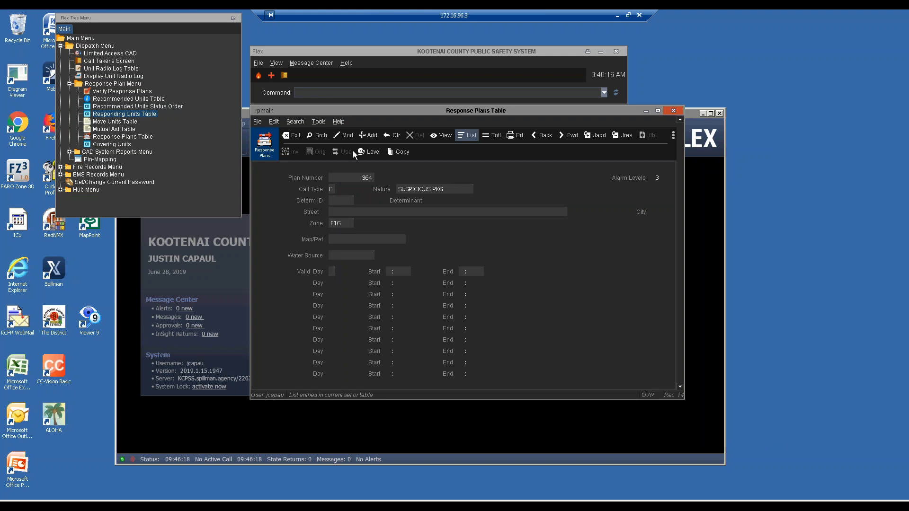
pyautogui.doubleClick(90, 115)
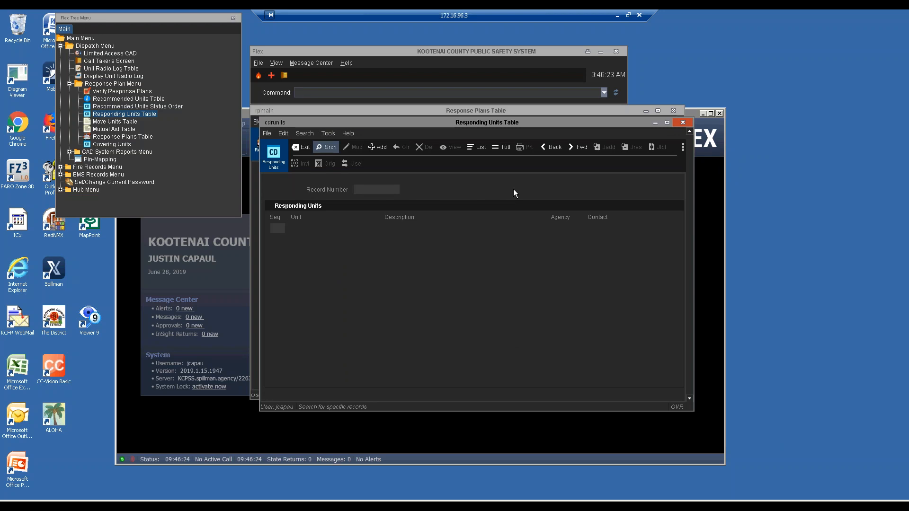
# Step: Enter search units L13, E11, E14, M13 and 1BC into successive Unit rows
pyautogui.press('Return')
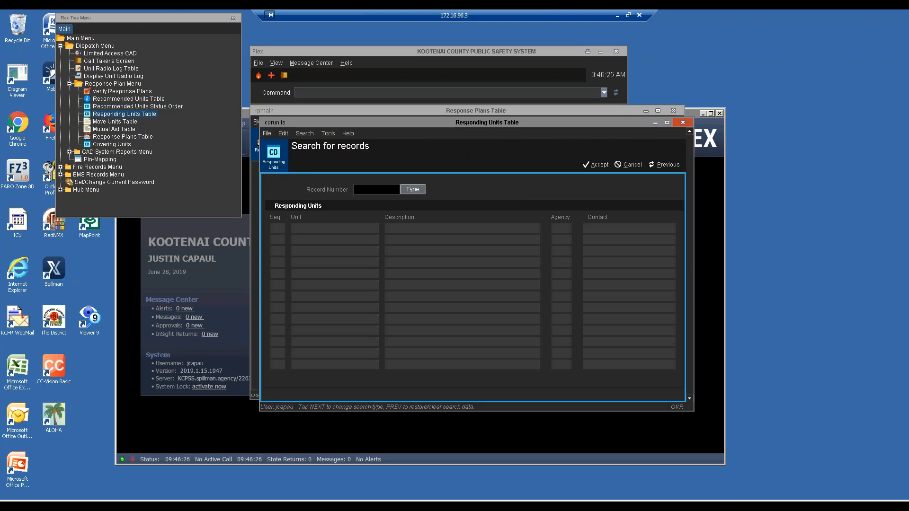
pyautogui.press('Tab')
pyautogui.press('Tab')
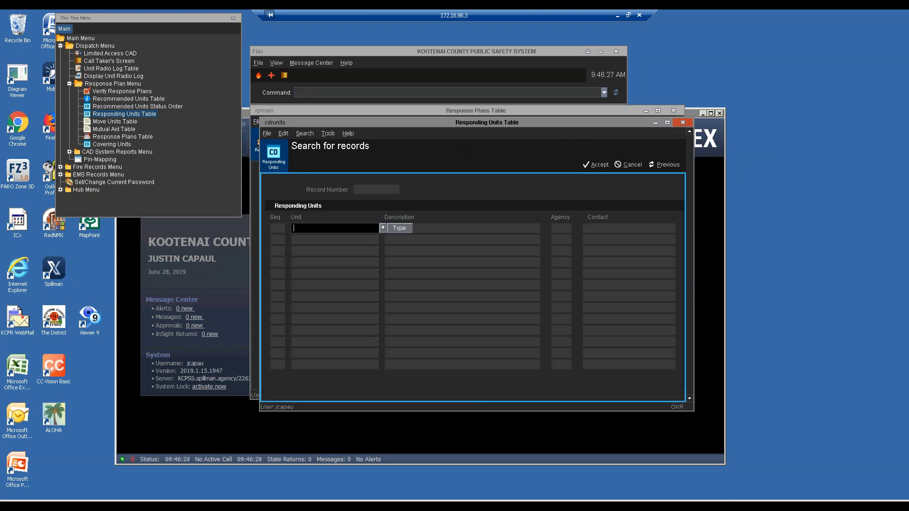
pyautogui.write('L13')
pyautogui.press('Tab')
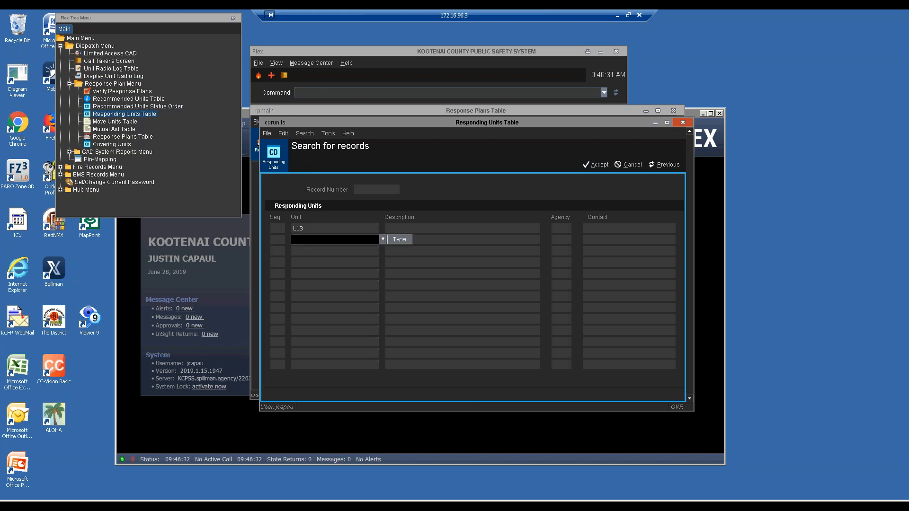
pyautogui.write('E11')
pyautogui.press('Return')
pyautogui.write('E14')
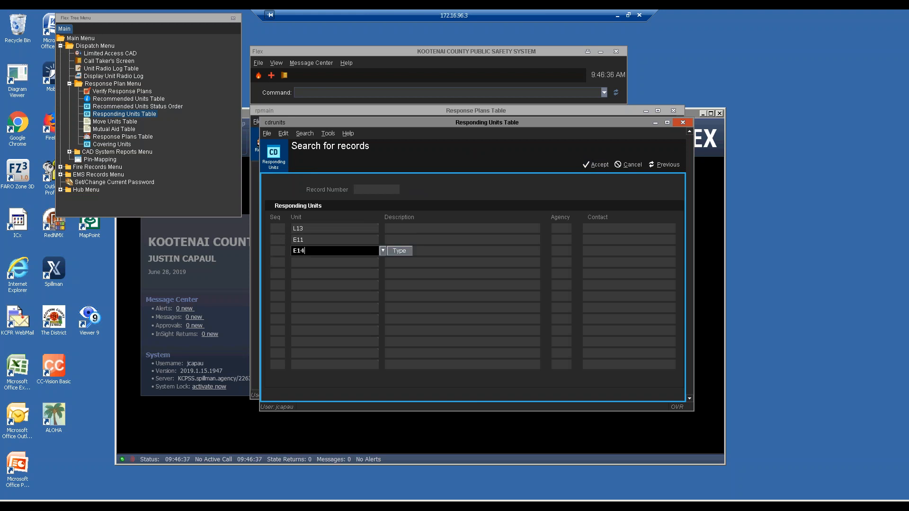
pyautogui.press('Return')
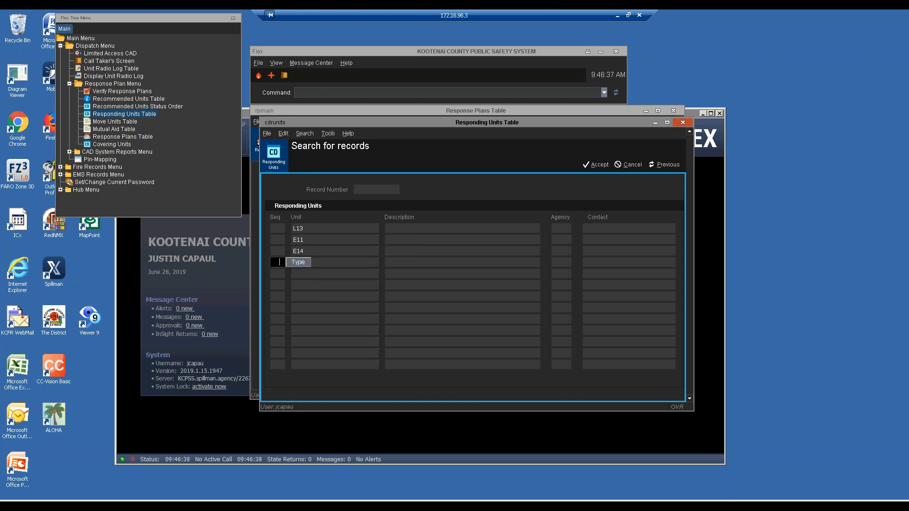
pyautogui.press('Return')
pyautogui.press('Return')
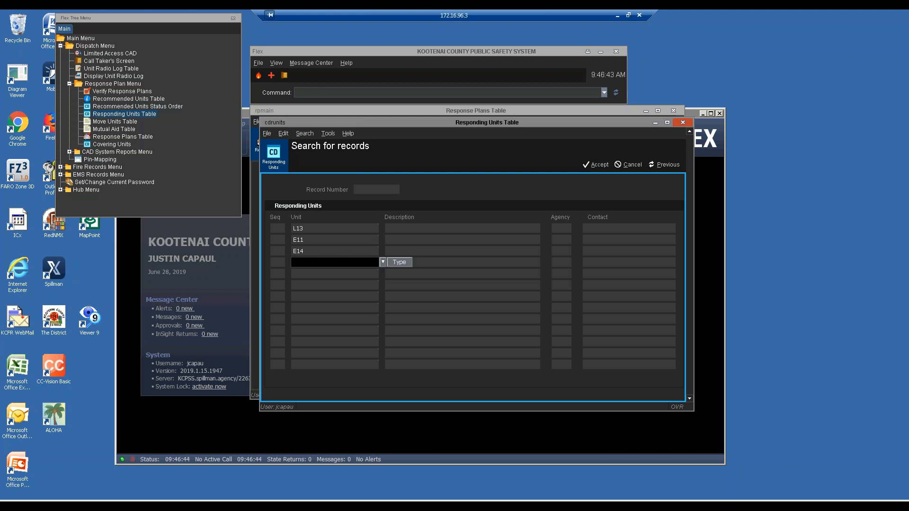
pyautogui.write('M13')
pyautogui.press('Return')
pyautogui.press('Return')
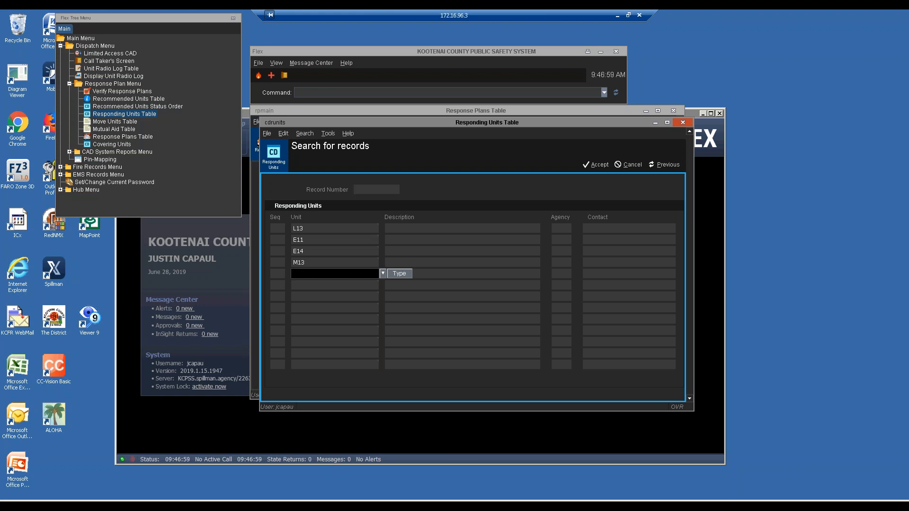
pyautogui.write('1BC')
# Step: Pick F1BC - BATTALION CHIEF as the fifth unit and run the search
pyautogui.click(382, 273)
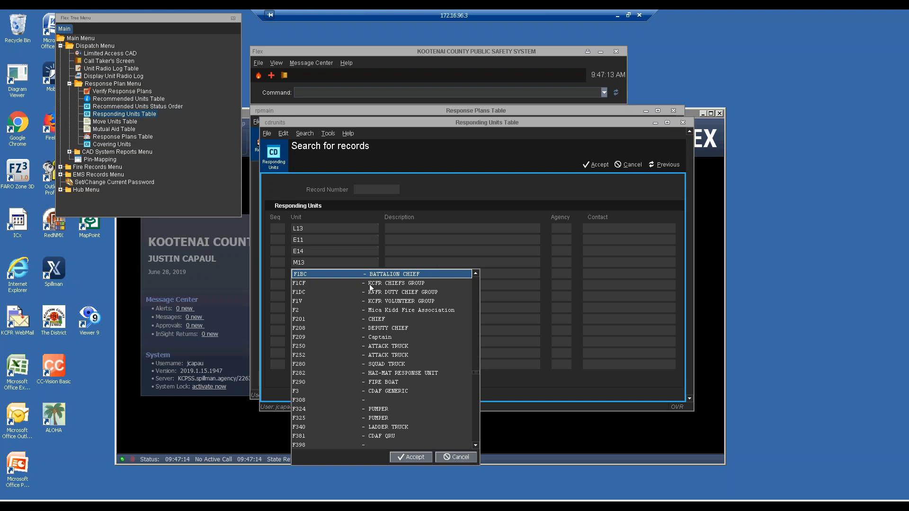
pyautogui.click(406, 456)
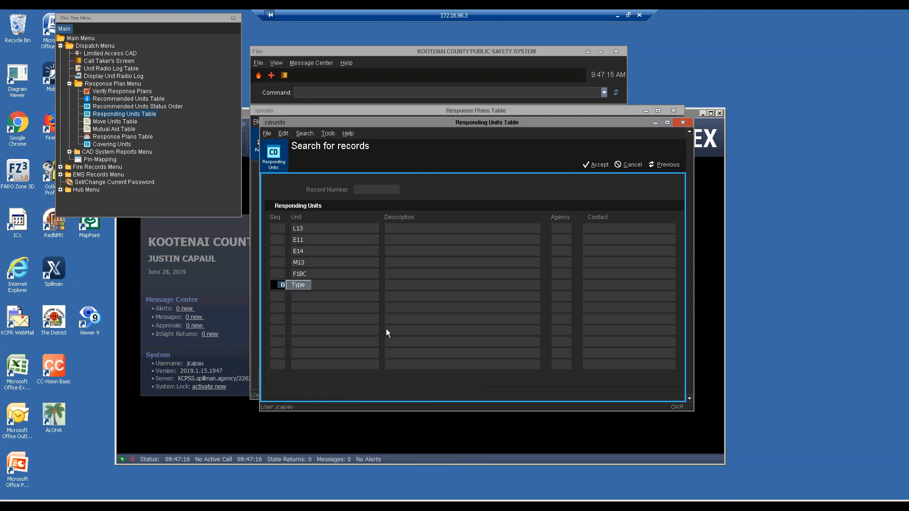
pyautogui.hotkey('alt', 'a')
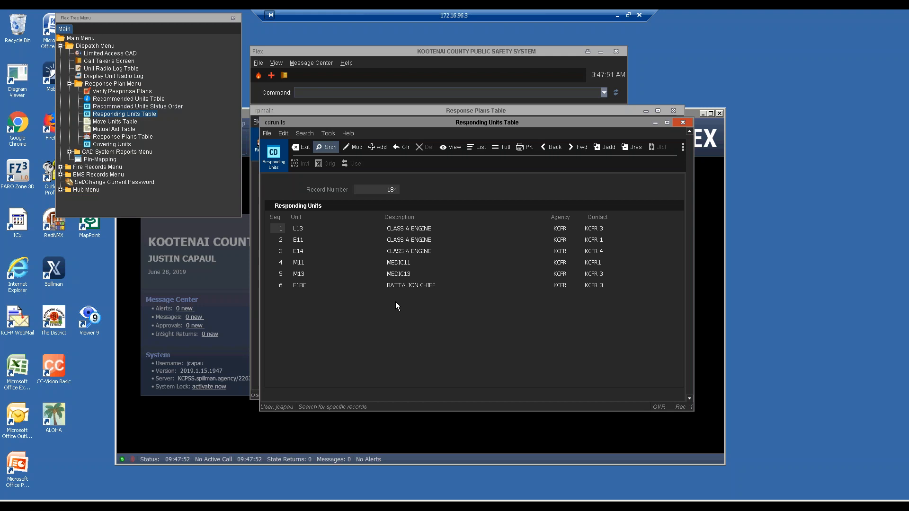
# Step: Move between records 184 and 290, ending on record 344
pyautogui.press('f')
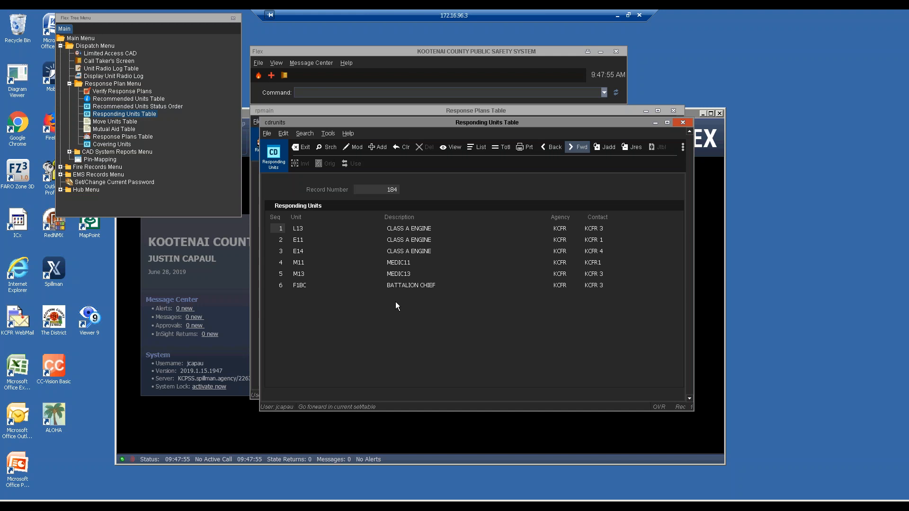
pyautogui.press('Return')
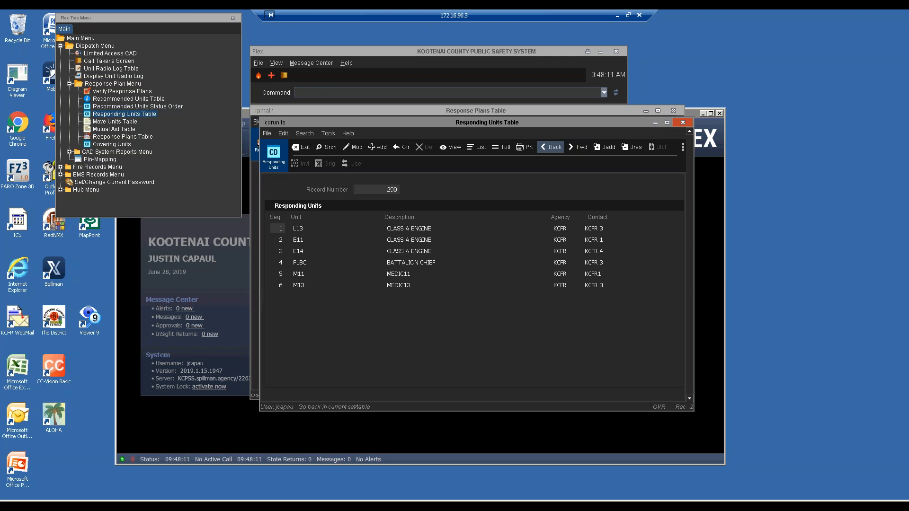
pyautogui.click(551, 146)
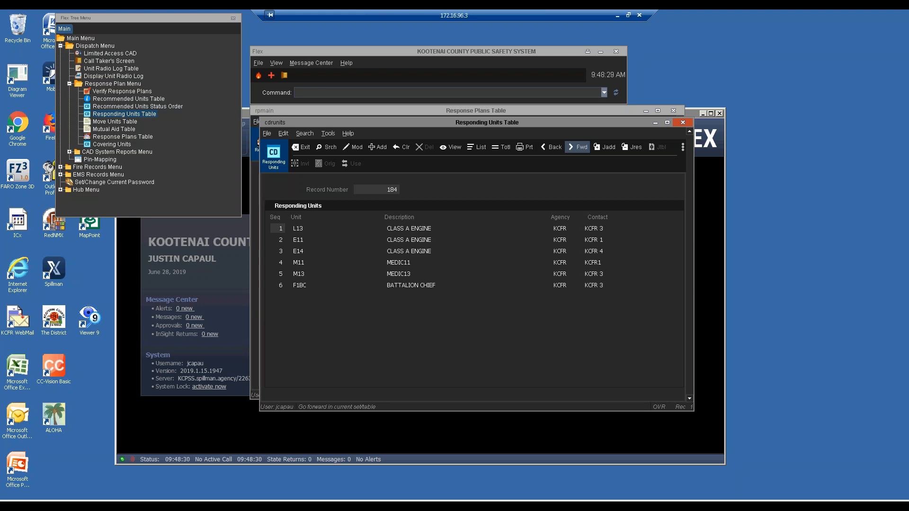
pyautogui.click(577, 147)
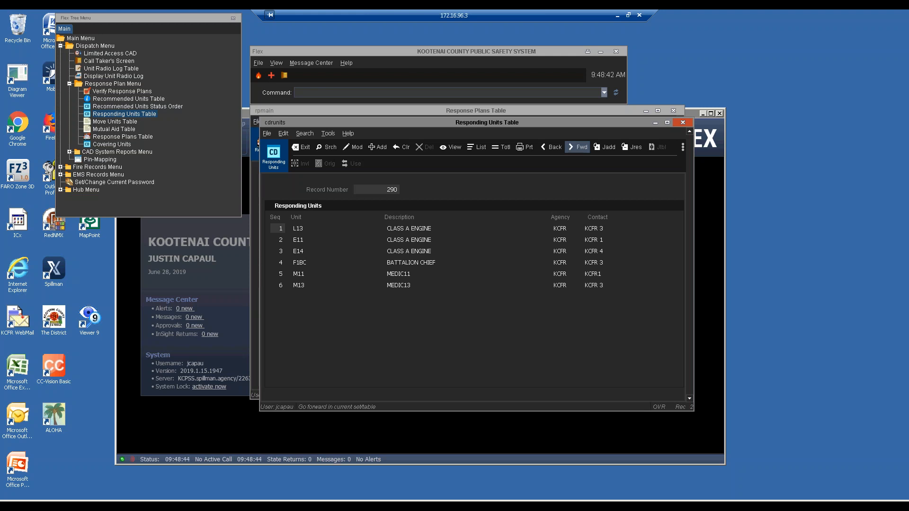
pyautogui.click(577, 147)
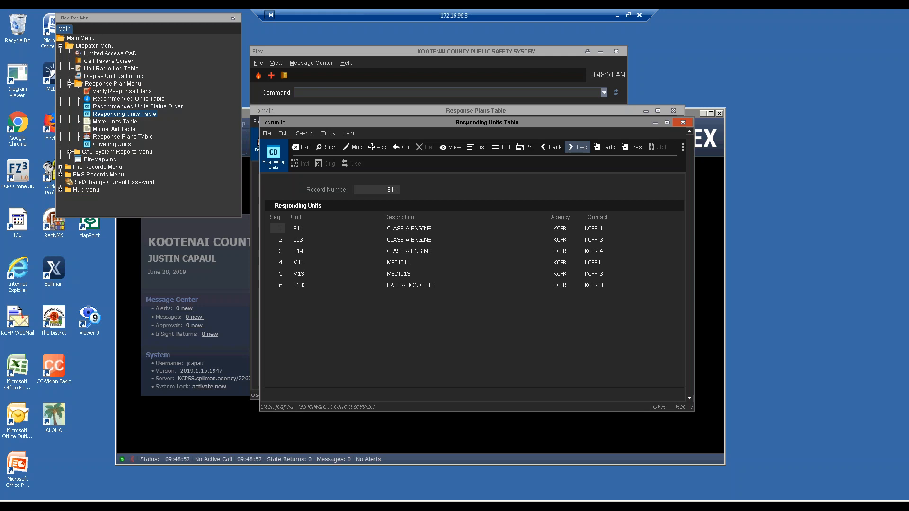
# Step: Step forward through the results to record 1596 listing E14, E11, L13, M13, F1BC
pyautogui.click(577, 147)
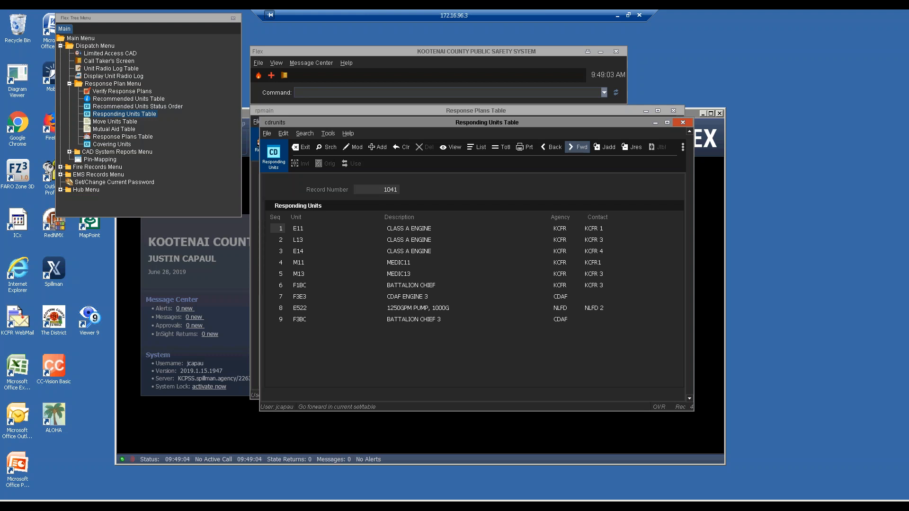
pyautogui.click(578, 146)
pyautogui.click(578, 147)
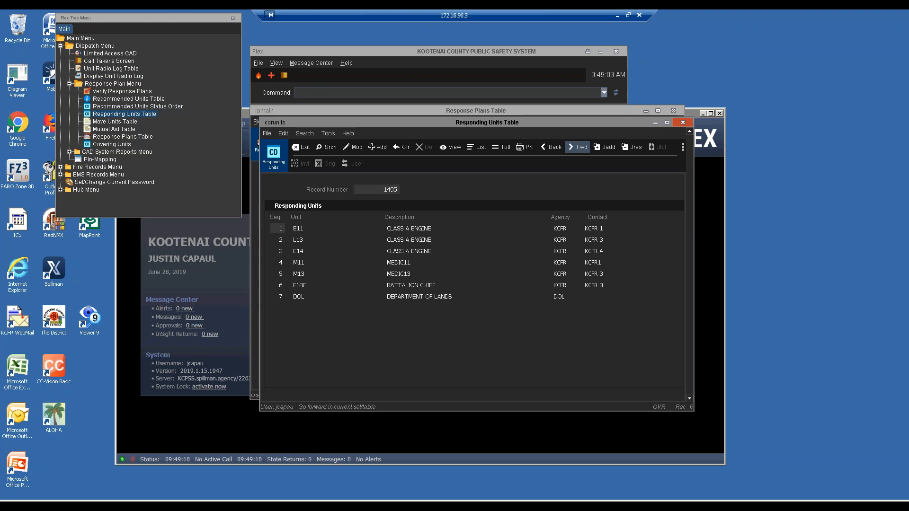
pyautogui.click(578, 146)
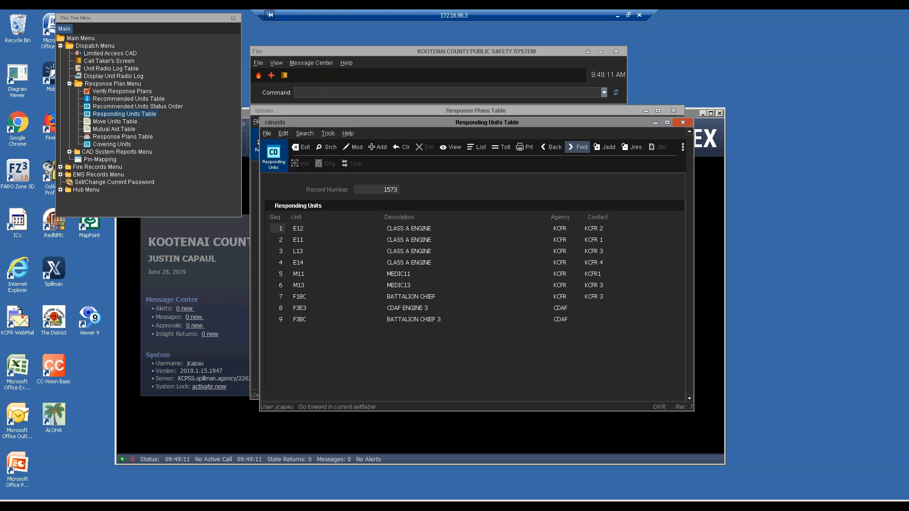
pyautogui.click(578, 147)
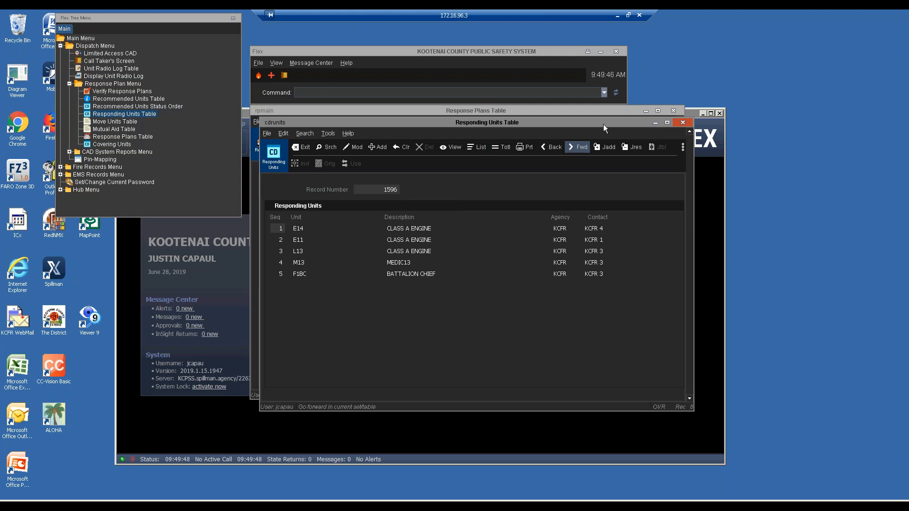
pyautogui.press('Escape')
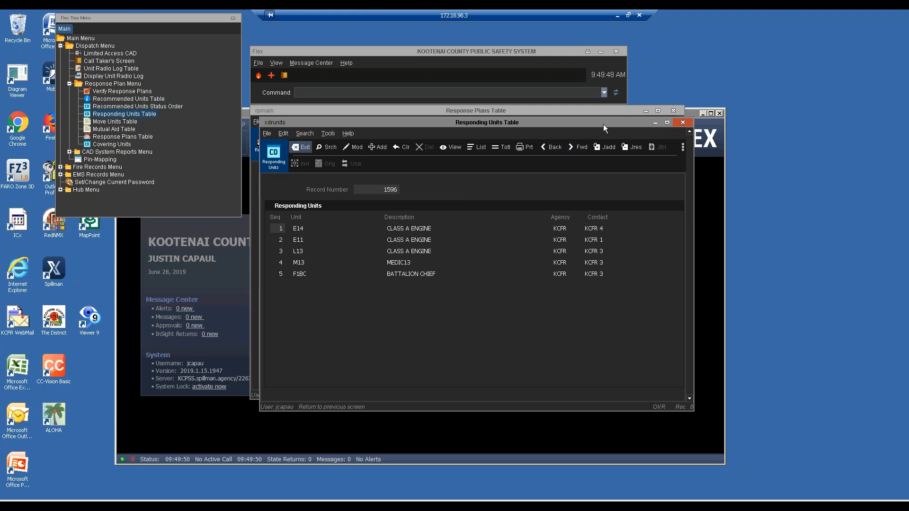
# Step: Exit the Responding Units Table and add a new response plan, numbered 19099
pyautogui.press('Return')
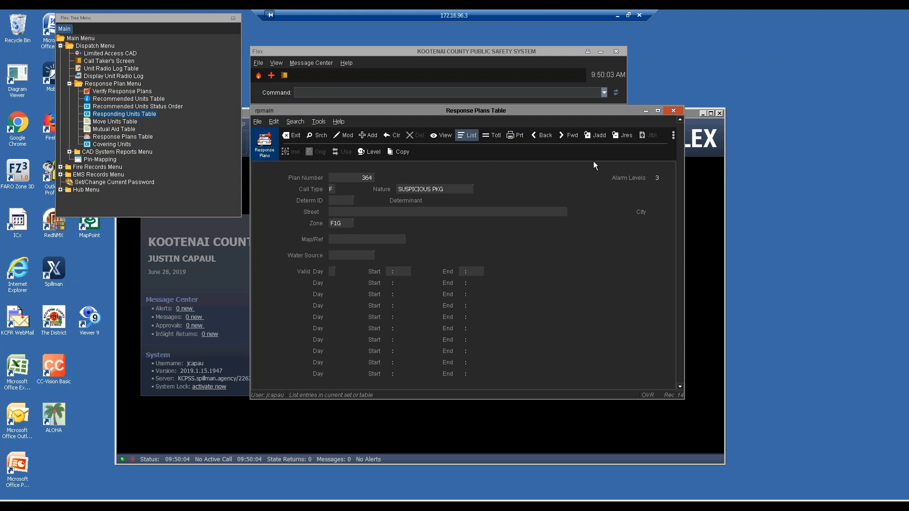
pyautogui.press('a')
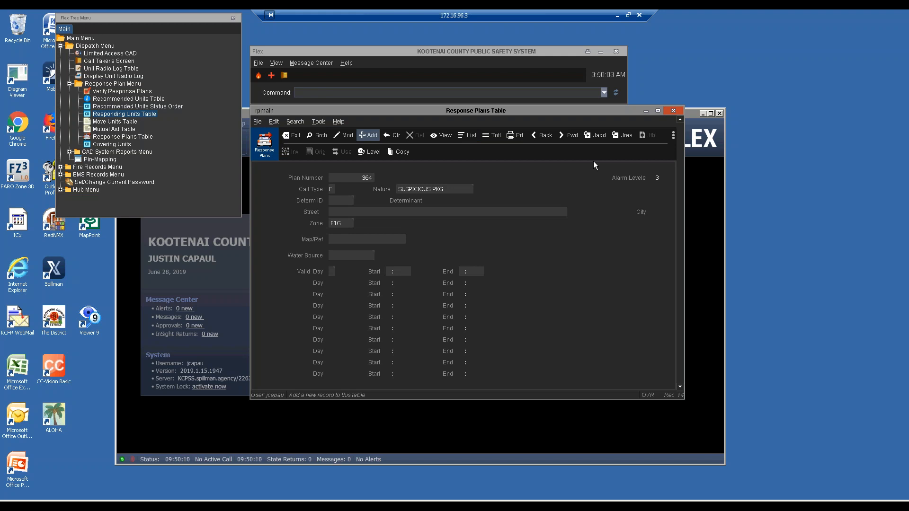
pyautogui.press('Return')
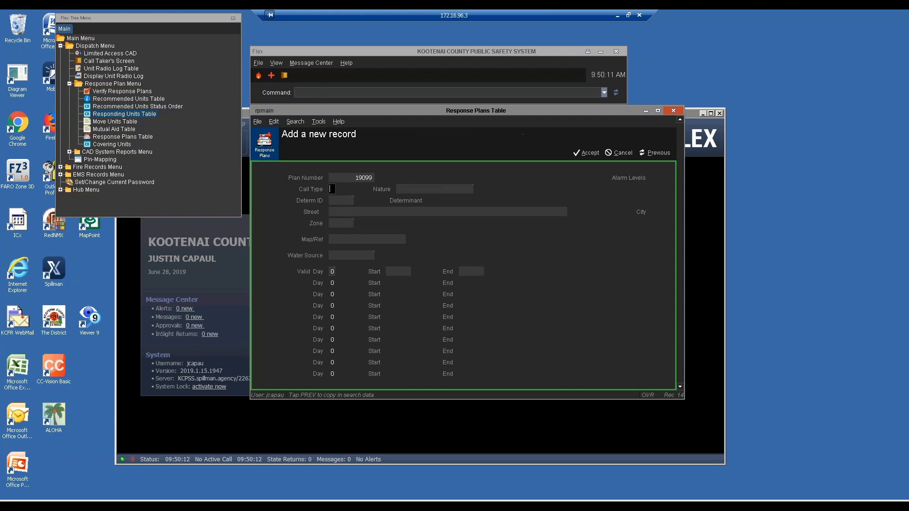
# Step: Enter call type F and browse the nature code list without choosing one
pyautogui.write('F')
pyautogui.press('Tab')
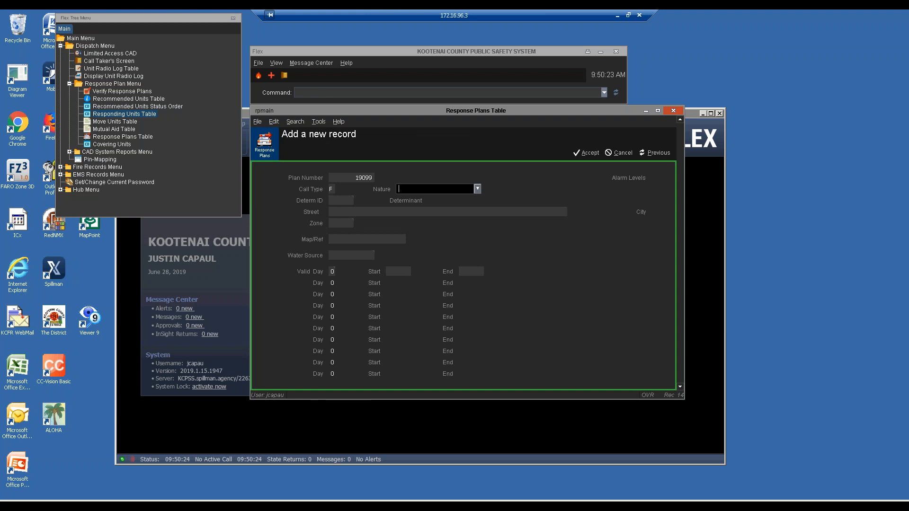
pyautogui.write('ire auto')
pyautogui.click(477, 189)
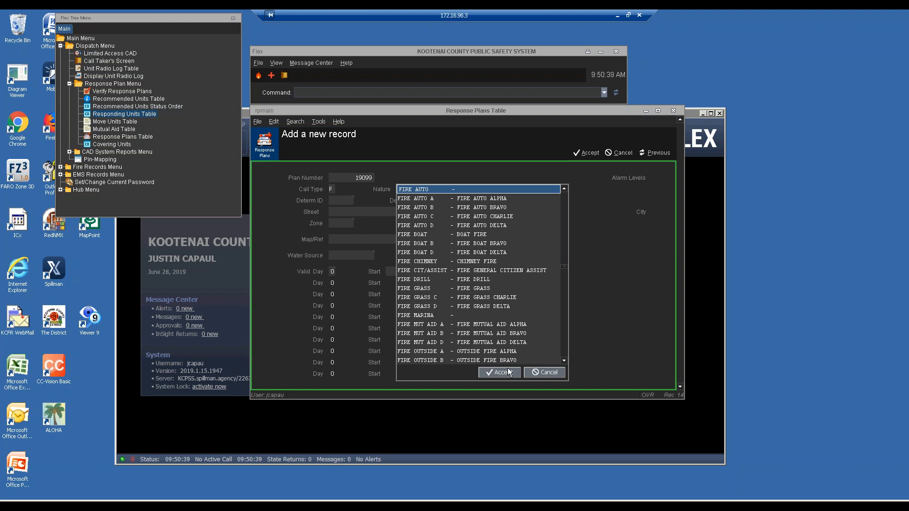
pyautogui.click(542, 373)
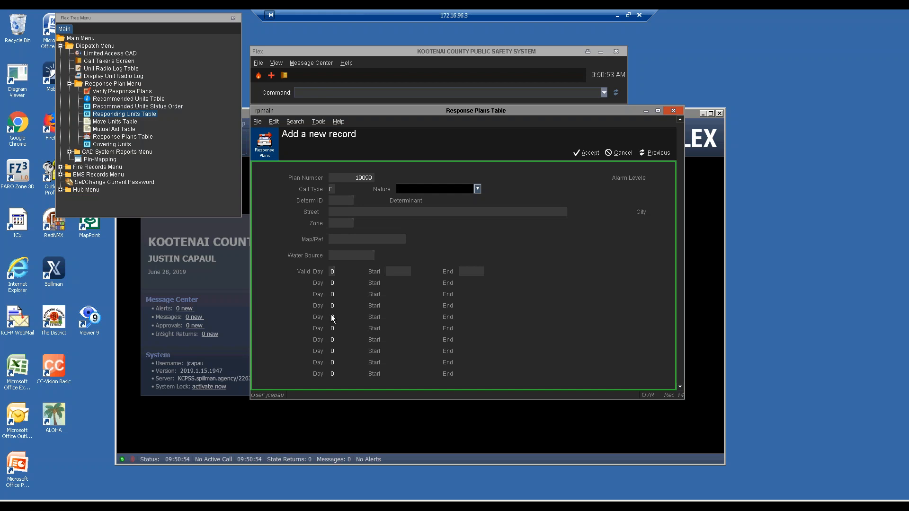
# Step: Filter the nature list by 'w' and select FIRE WILDLAND E
pyautogui.click(477, 189)
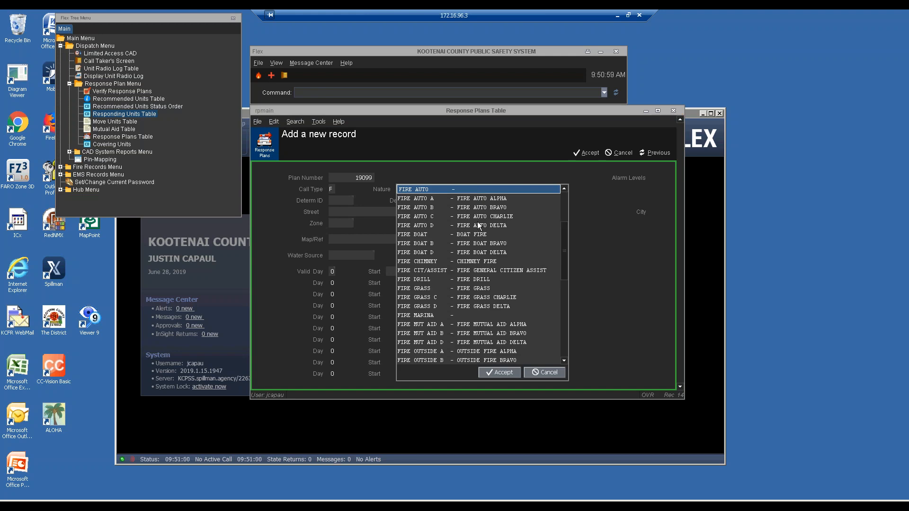
pyautogui.write('w')
pyautogui.press('BackSpace')
pyautogui.write('w')
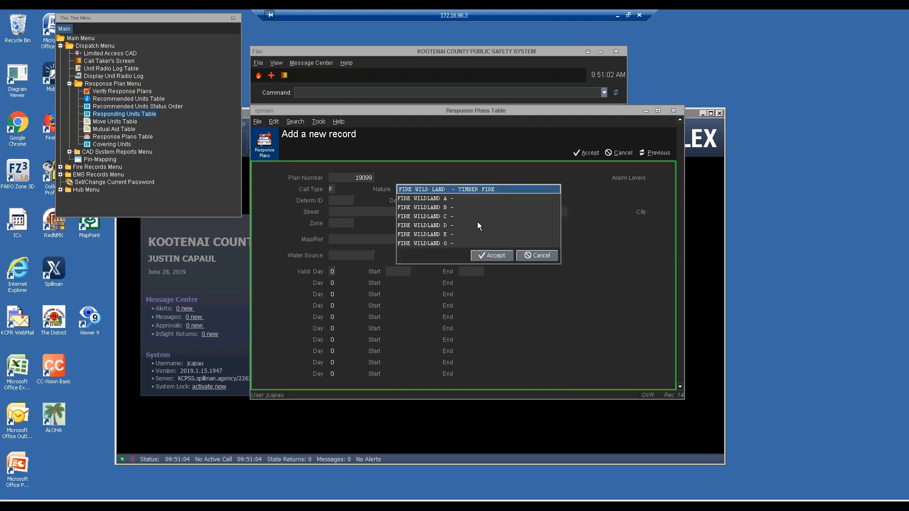
pyautogui.click(441, 232)
pyautogui.click(485, 255)
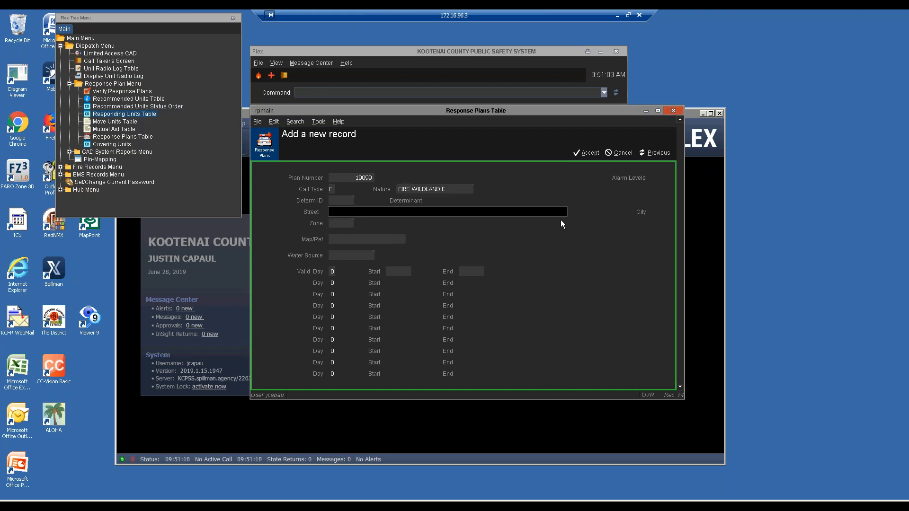
# Step: Skip Street, complete zone F1G, and save response plan 19099
pyautogui.press('Tab')
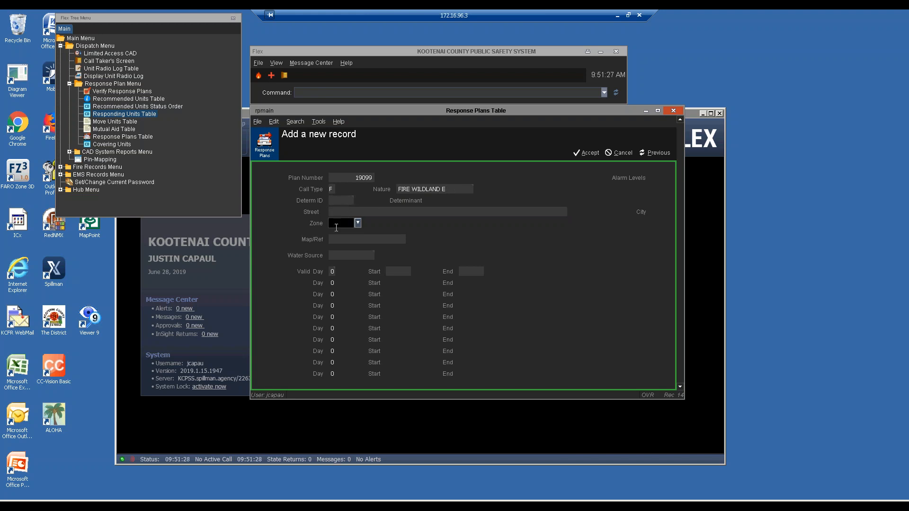
pyautogui.write('1G')
pyautogui.press('Return')
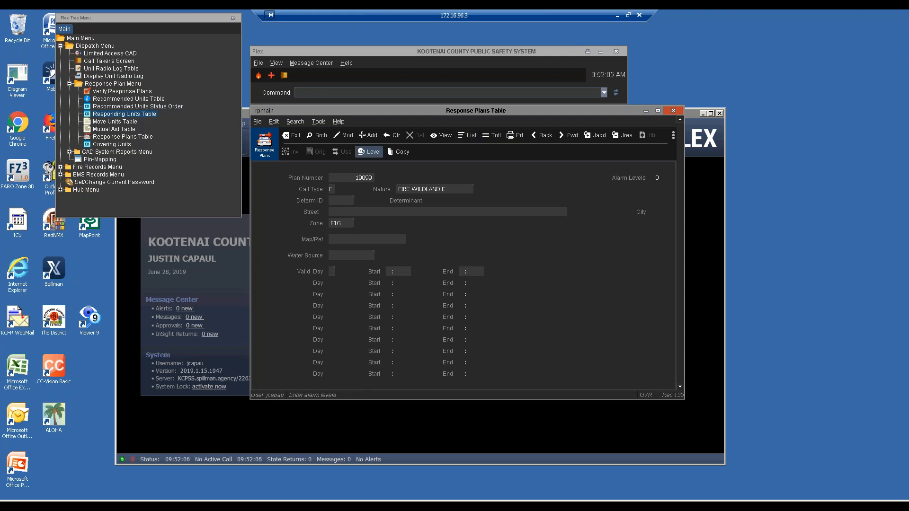
# Step: Add an alarm level 1 entry with Recommend Units set to N
pyautogui.click(369, 151)
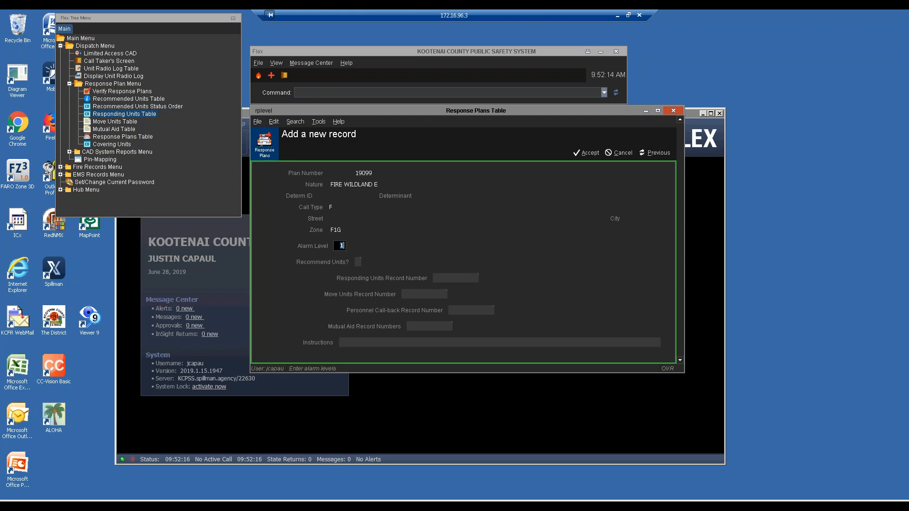
pyautogui.press('Tab')
pyautogui.write('N')
pyautogui.press('Tab')
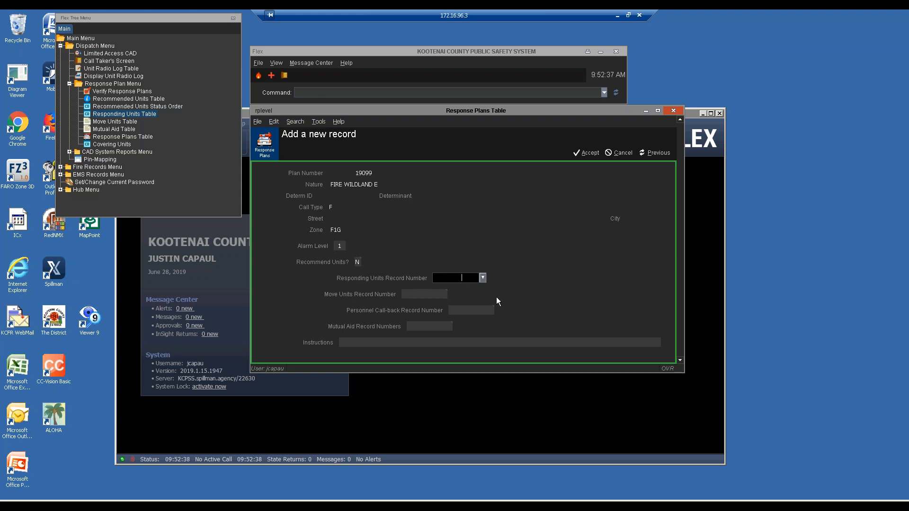
# Step: Link alarm level 1 to responding-units record 1596, save, and view that record's units
pyautogui.write('1596')
pyautogui.press('Return')
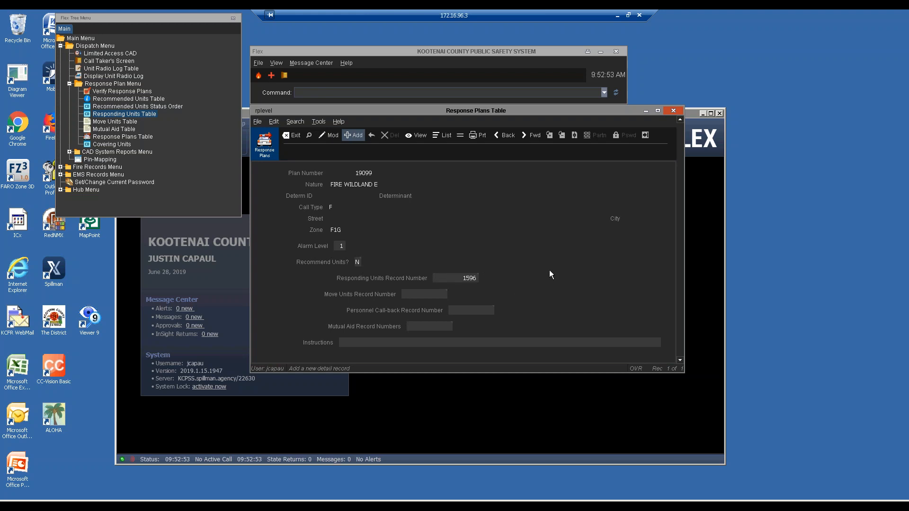
pyautogui.doubleClick(473, 279)
pyautogui.doubleClick(465, 278)
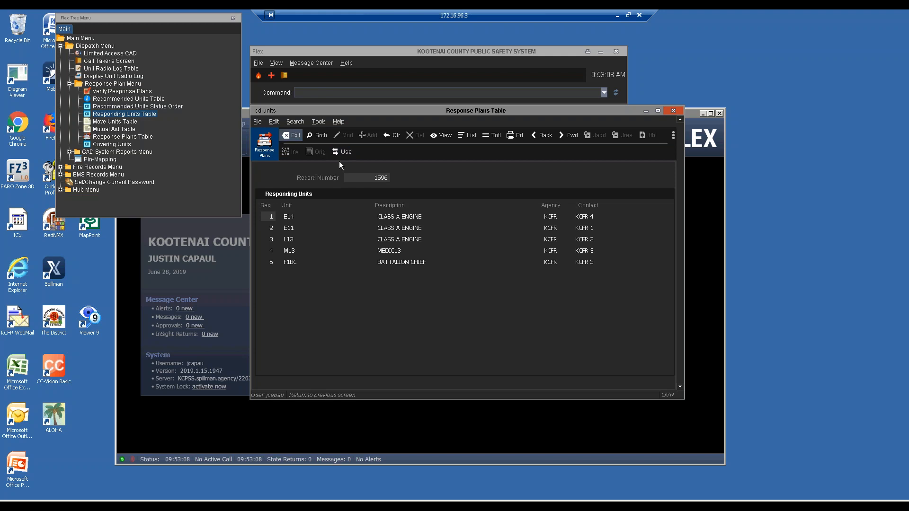
# Step: Leave record 1596's units and Modify mode, returning to the alarm level form to add another
pyautogui.press('Return')
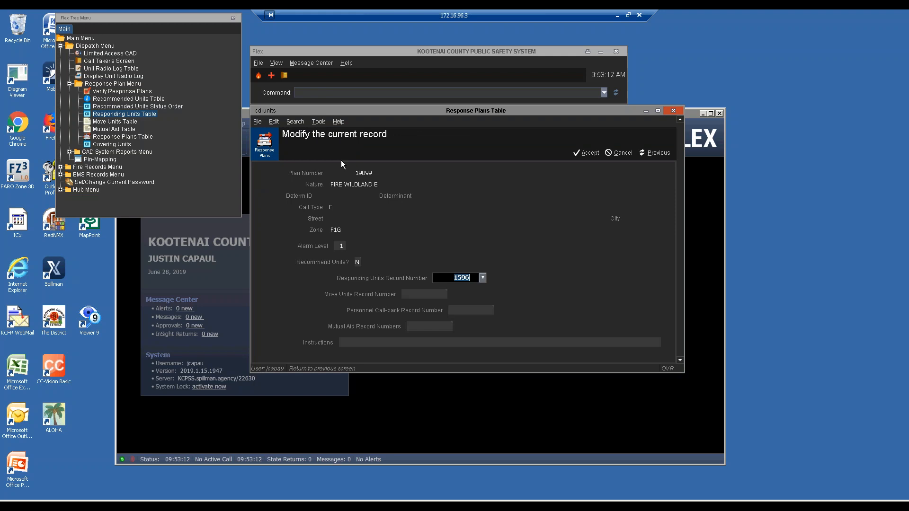
pyautogui.press('Escape')
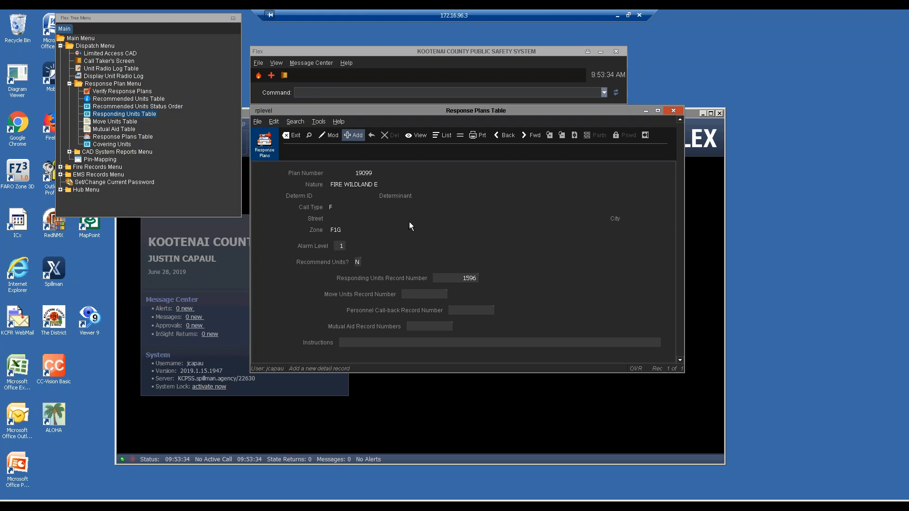
pyautogui.press('f')
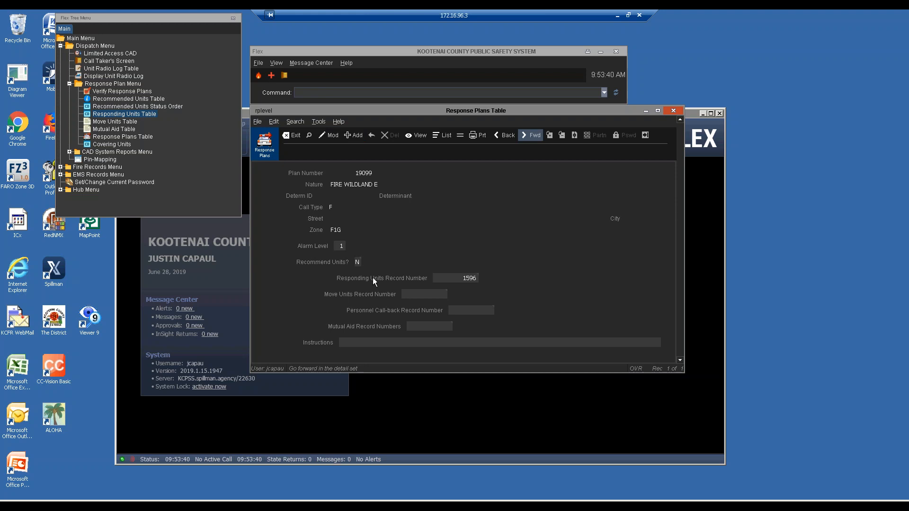
pyautogui.press('a')
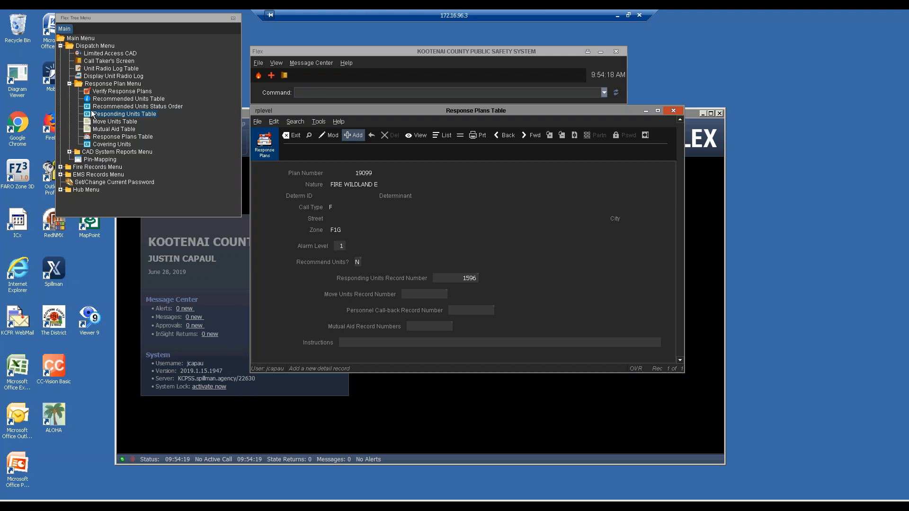
# Step: Search the Responding Units Table for E12, E522, F5BC and F1DC, then add new record 2189
pyautogui.doubleClick(90, 116)
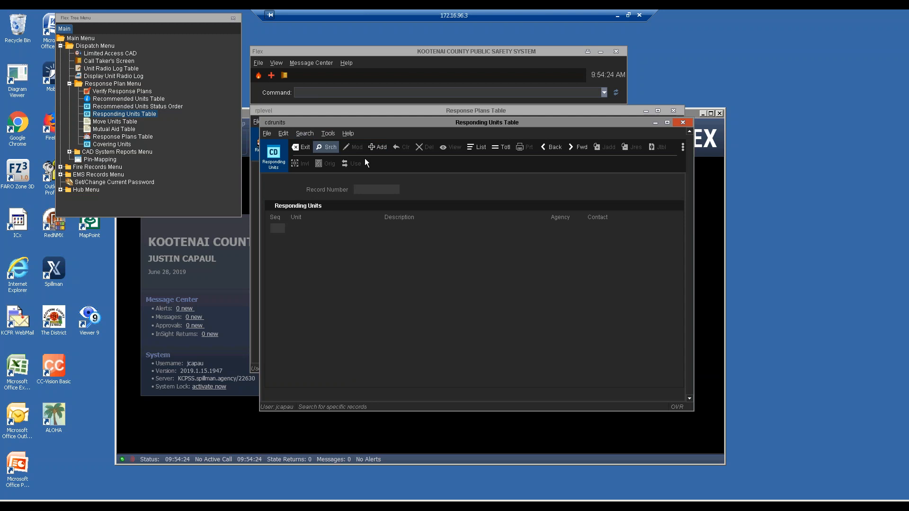
pyautogui.click(382, 189)
pyautogui.press('Tab')
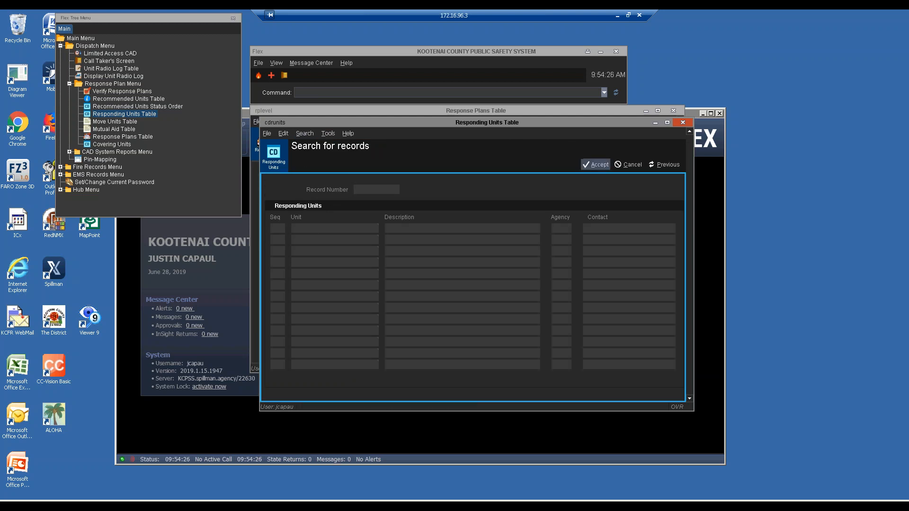
pyautogui.write('E12')
pyautogui.press('Tab')
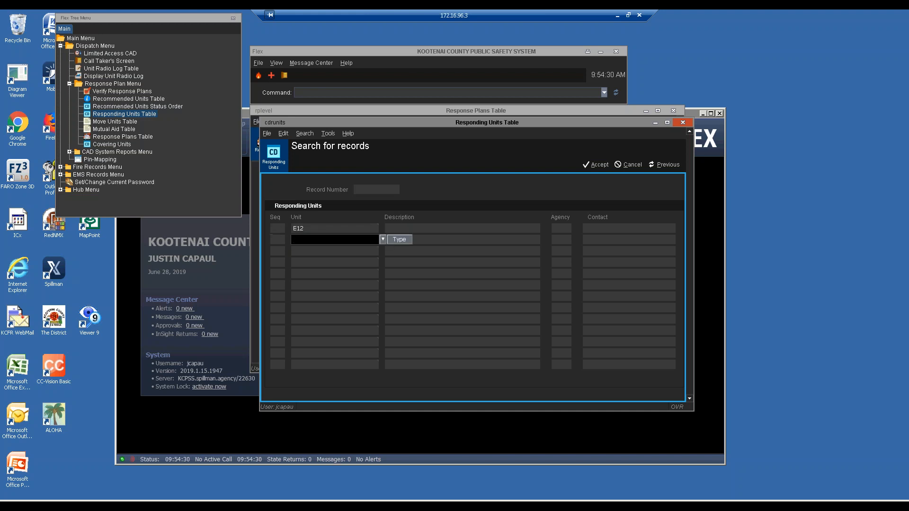
pyautogui.write('E522')
pyautogui.press('Tab')
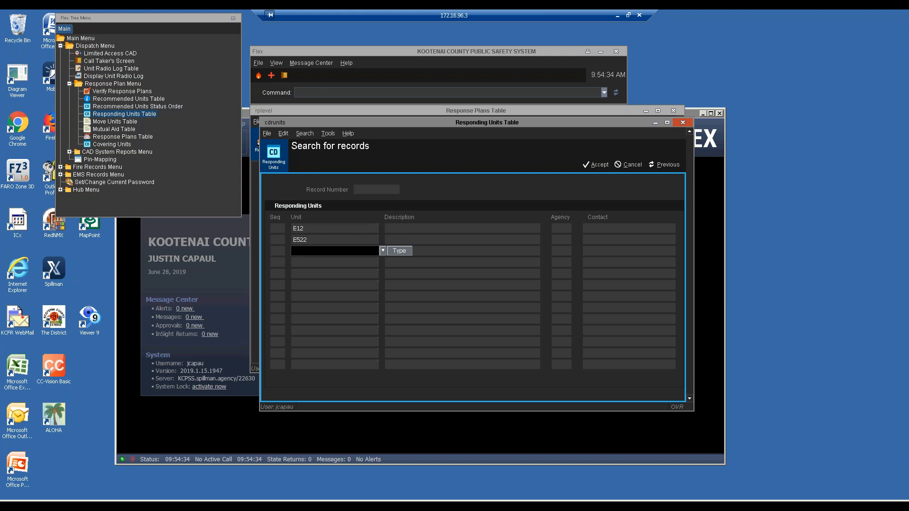
pyautogui.write('F5BC')
pyautogui.press('Tab')
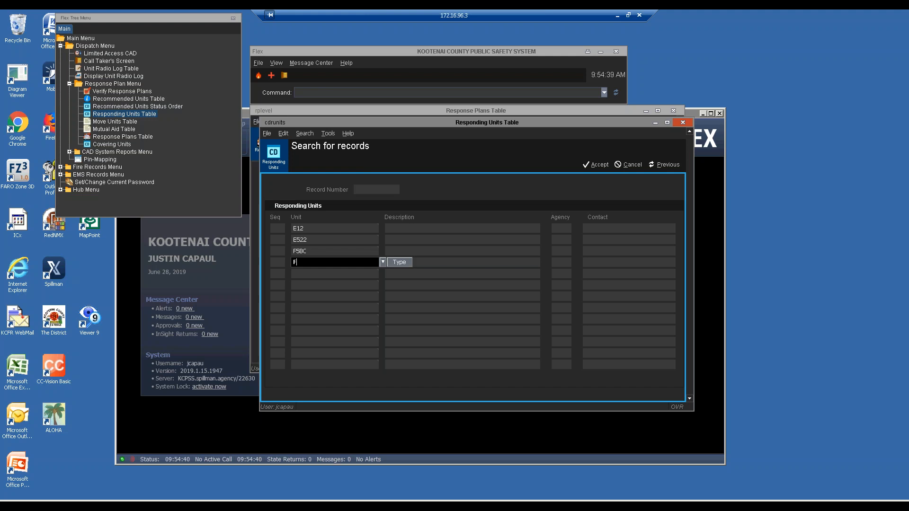
pyautogui.write('F1DC')
pyautogui.press('Return')
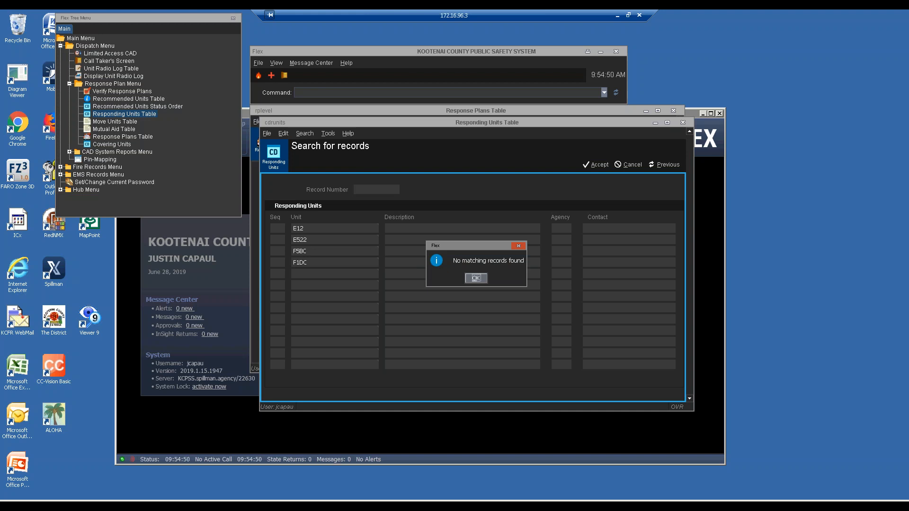
pyautogui.press('Return')
pyautogui.press('a')
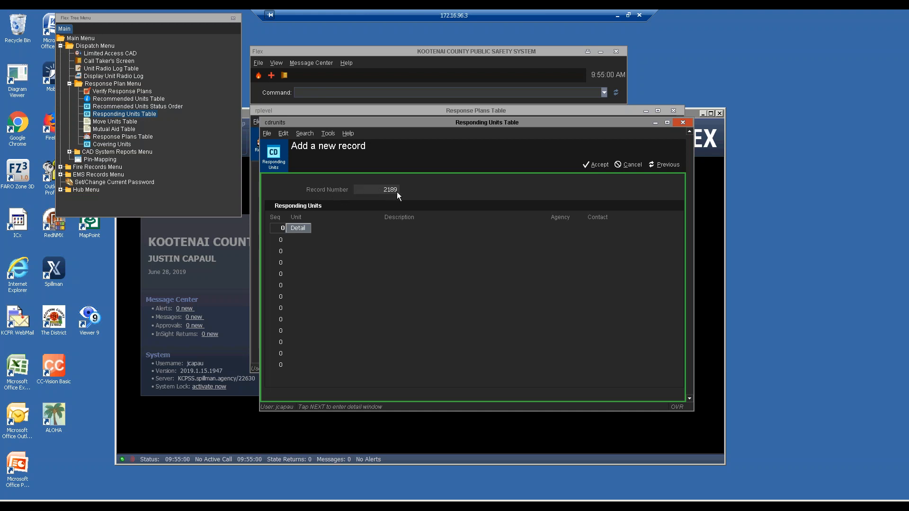
# Step: Open record 2189's unit detail and add units E12 and E522
pyautogui.click(305, 227)
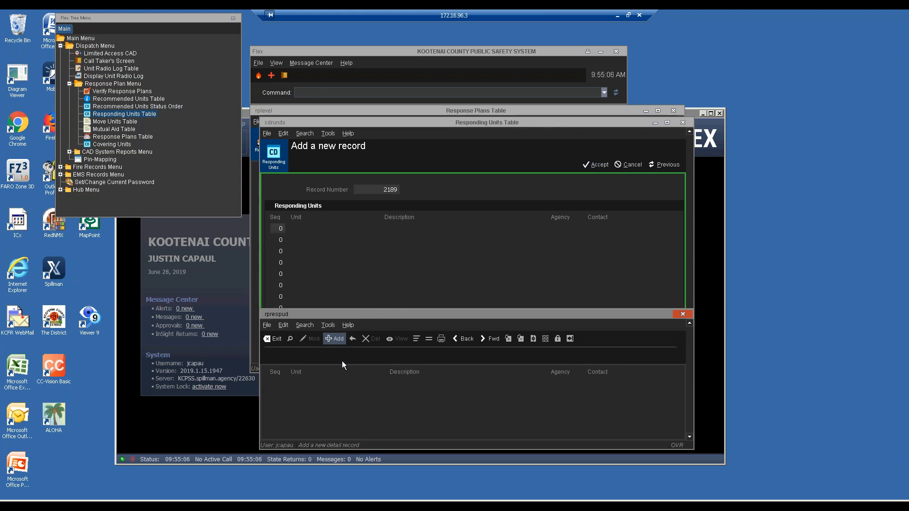
pyautogui.click(332, 343)
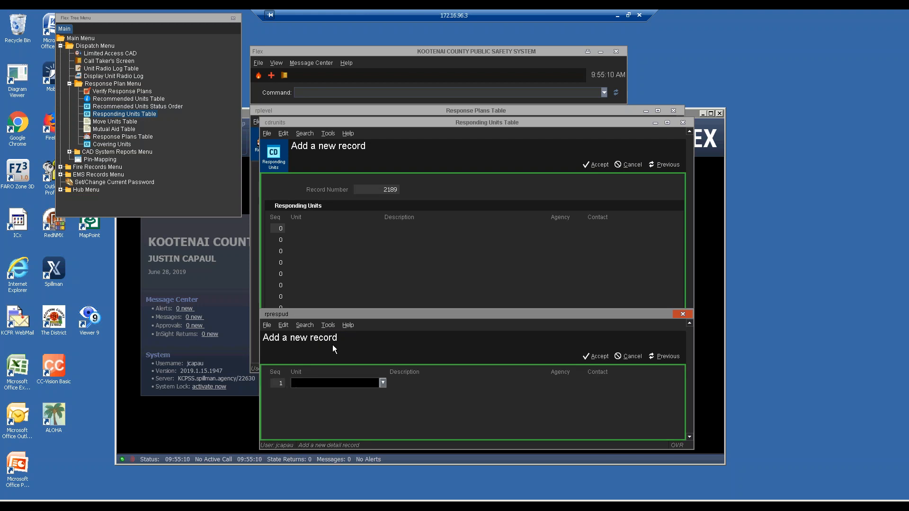
pyautogui.write('E12')
pyautogui.press('Return')
pyautogui.click(333, 338)
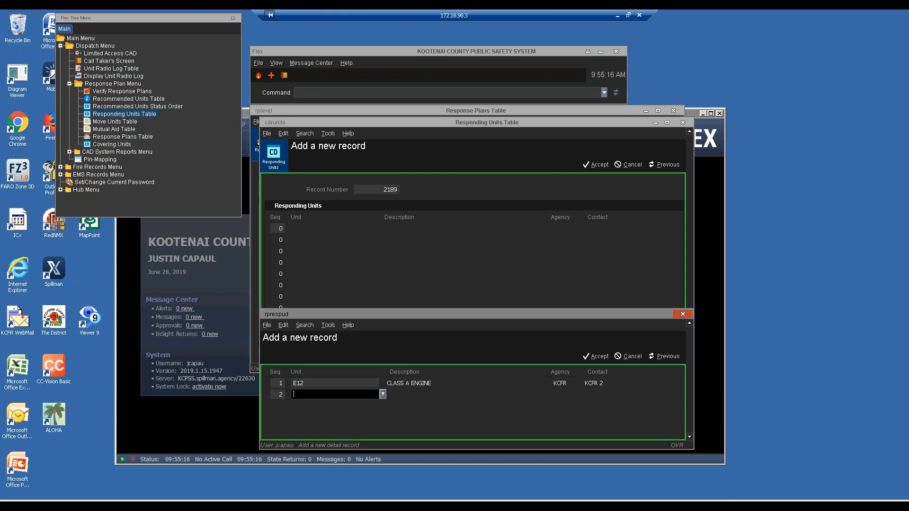
pyautogui.write('E522')
pyautogui.press('Return')
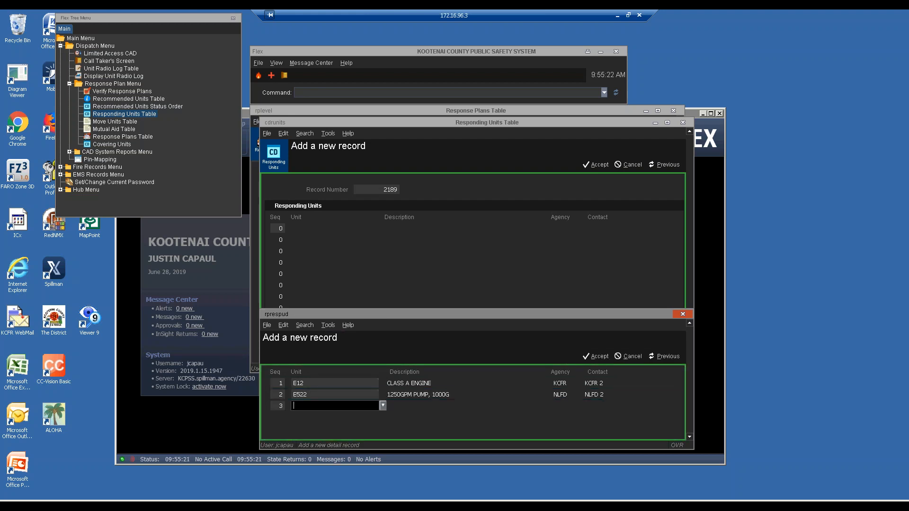
# Step: Add units F5BC, F1DC and M11, then close the unit list
pyautogui.write('F5BC')
pyautogui.press('Return')
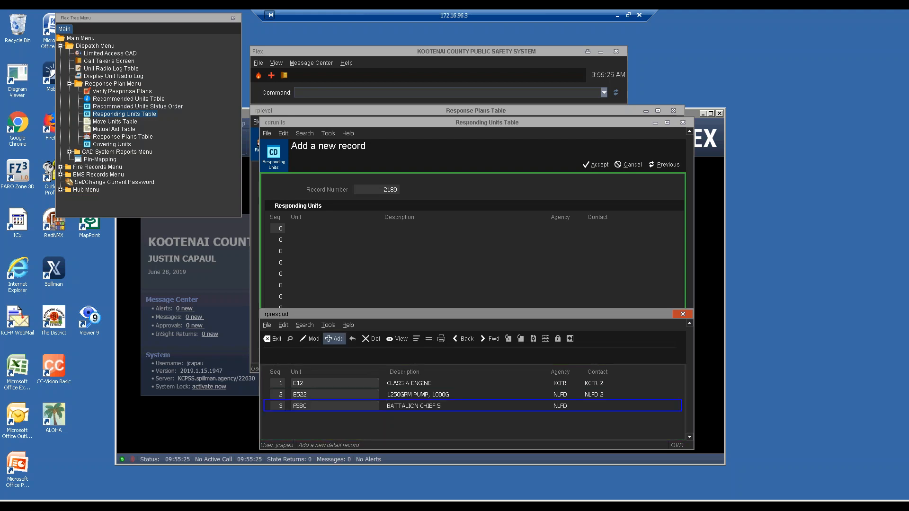
pyautogui.press('Return')
pyautogui.write('F1DC')
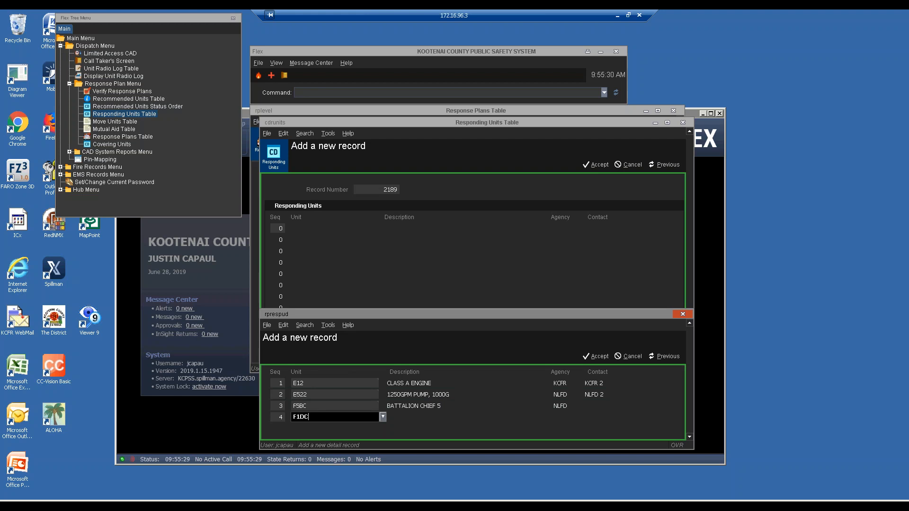
pyautogui.press('Return')
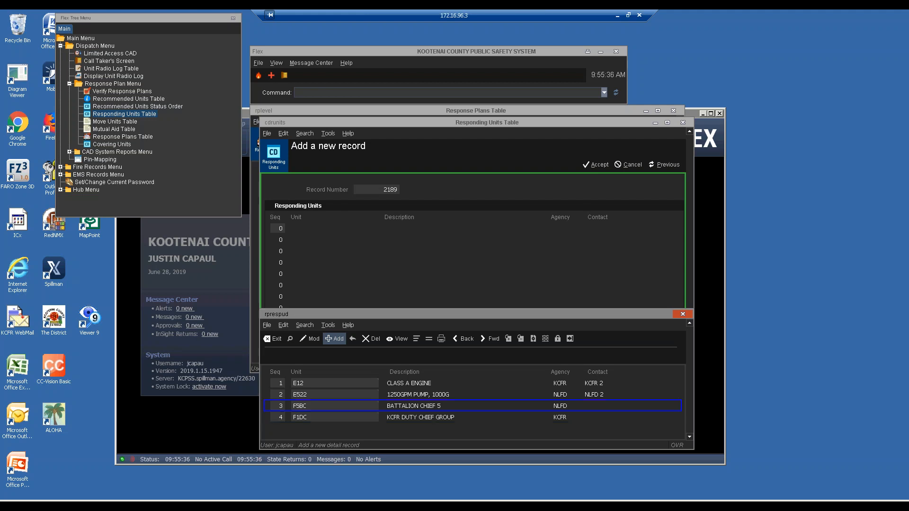
pyautogui.press('Return')
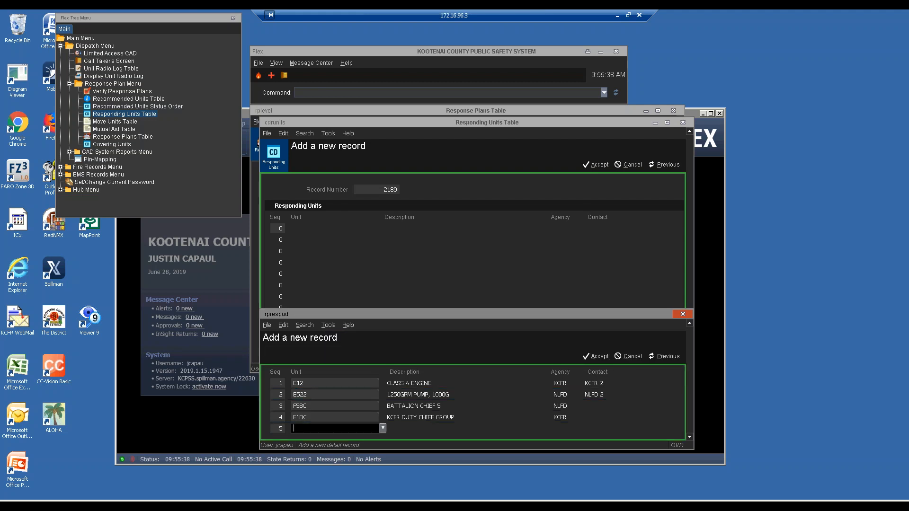
pyautogui.write('M11')
pyautogui.press('Return')
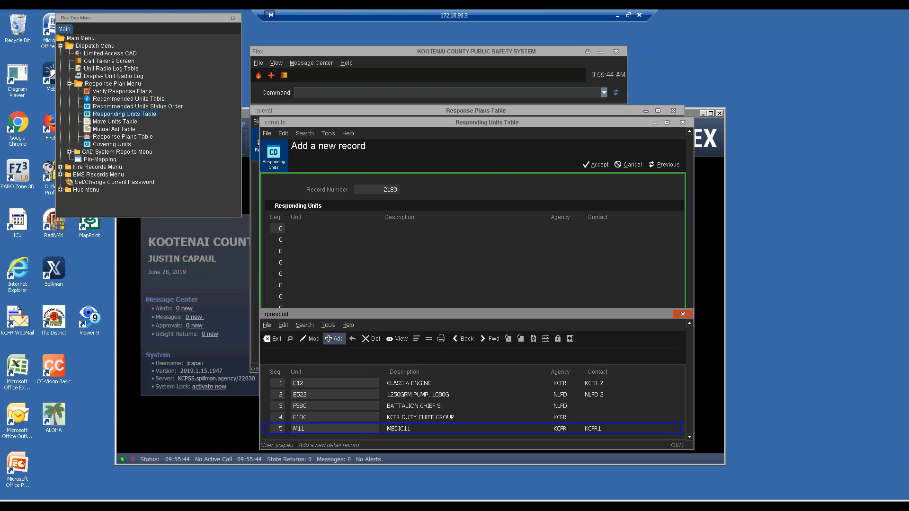
pyautogui.press('Escape')
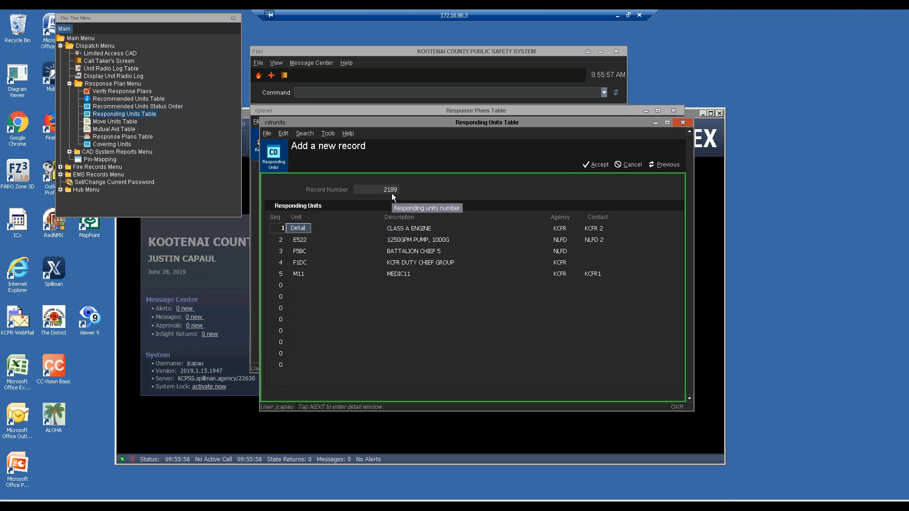
# Step: Save responding-units record 2189 and start an alarm level 2 entry on plan 19099
pyautogui.hotkey('alt', 'a')
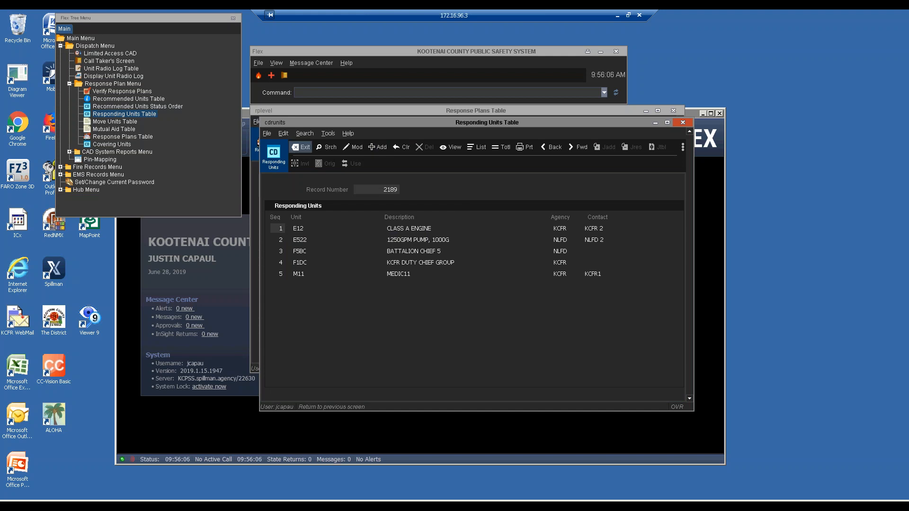
pyautogui.click(302, 147)
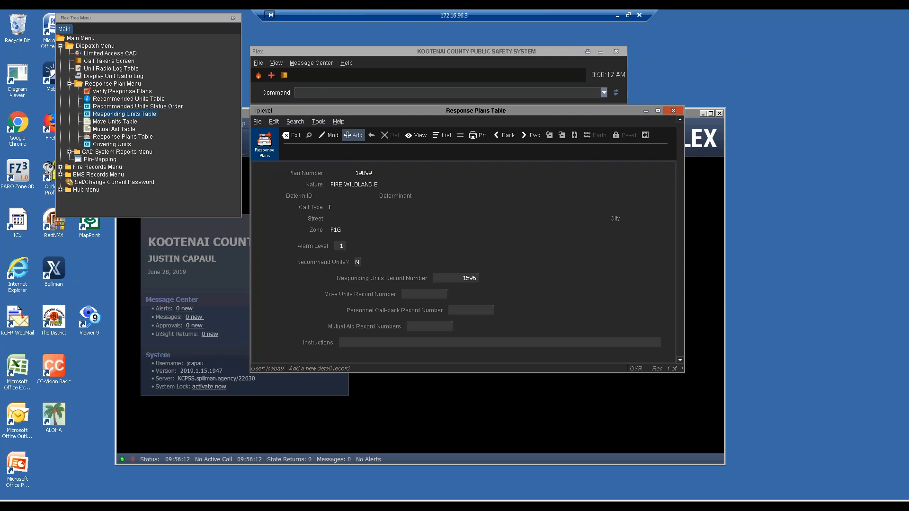
pyautogui.click(353, 135)
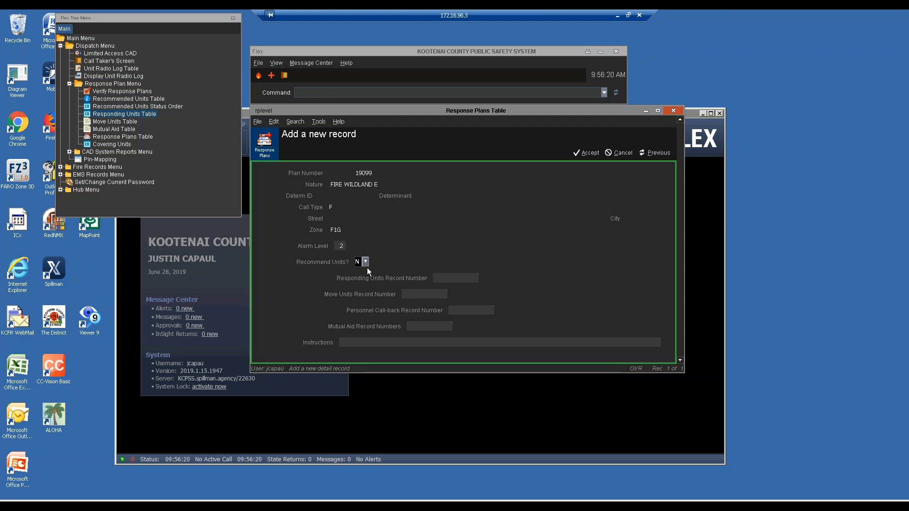
pyautogui.press('Tab')
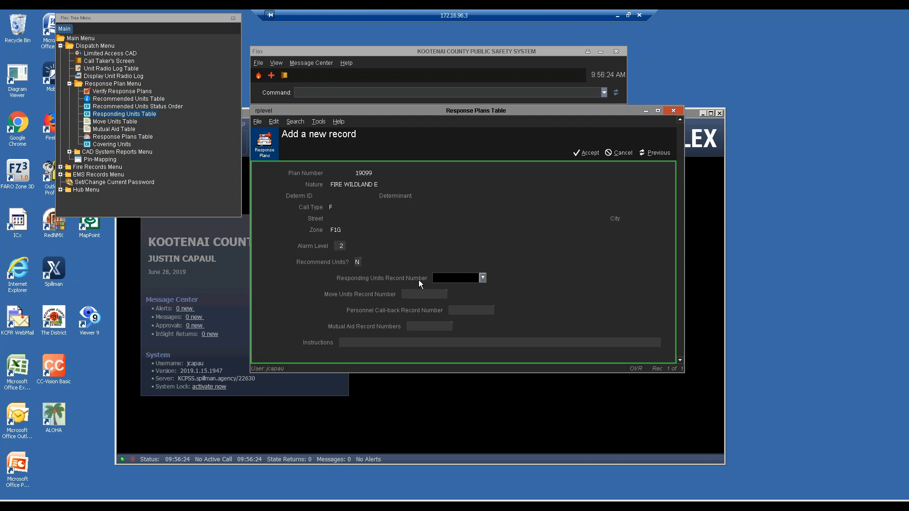
# Step: Link alarm level 2 to responding-units record 2189 and save it
pyautogui.write('2189')
pyautogui.press('Return')
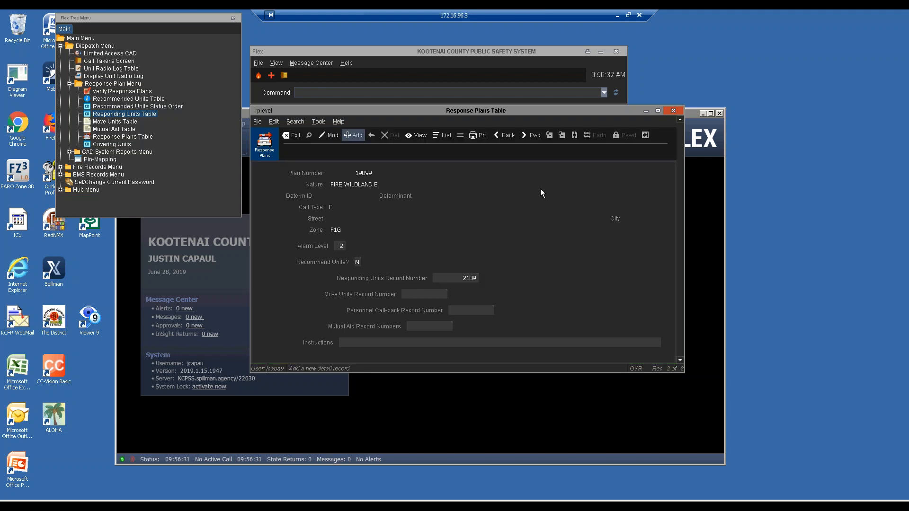
pyautogui.click(468, 279)
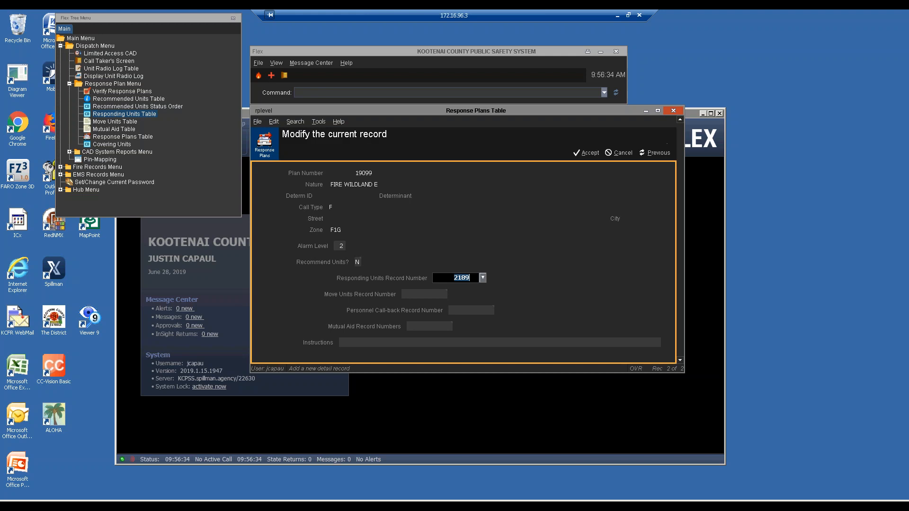
pyautogui.doubleClick(463, 278)
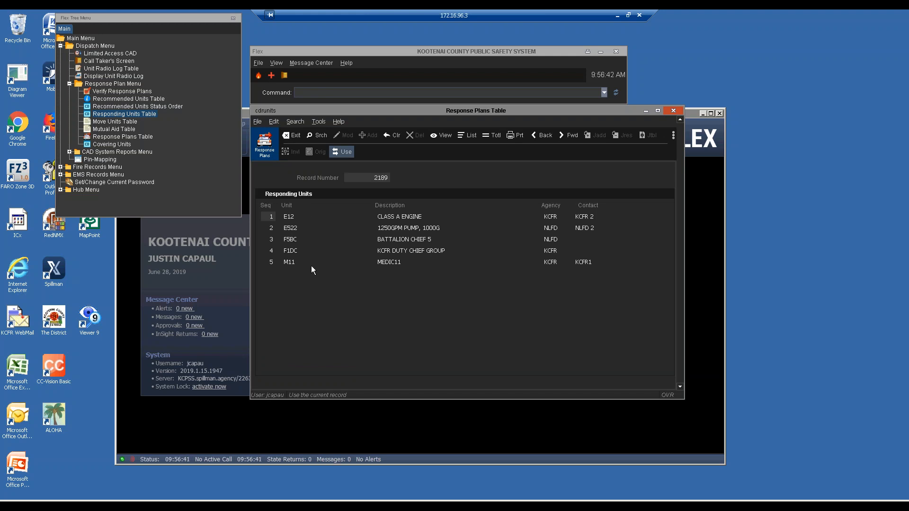
pyautogui.press('Return')
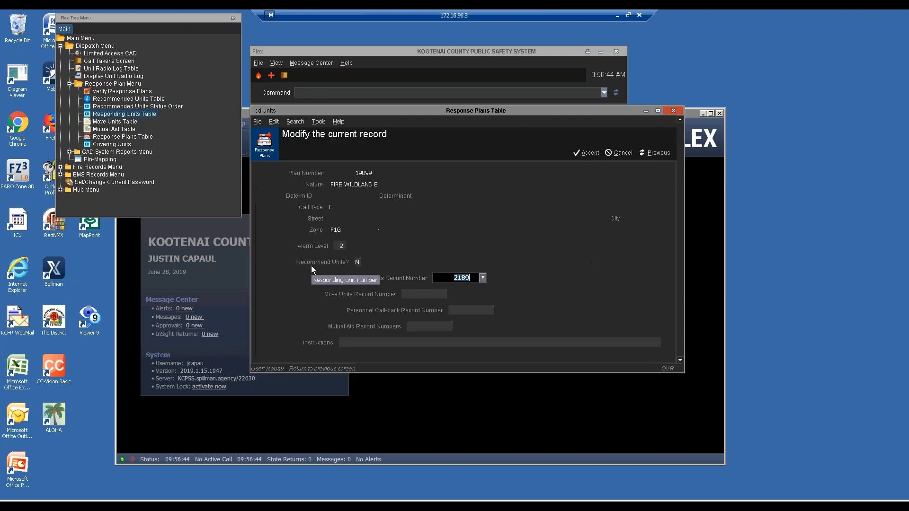
pyautogui.press('Return')
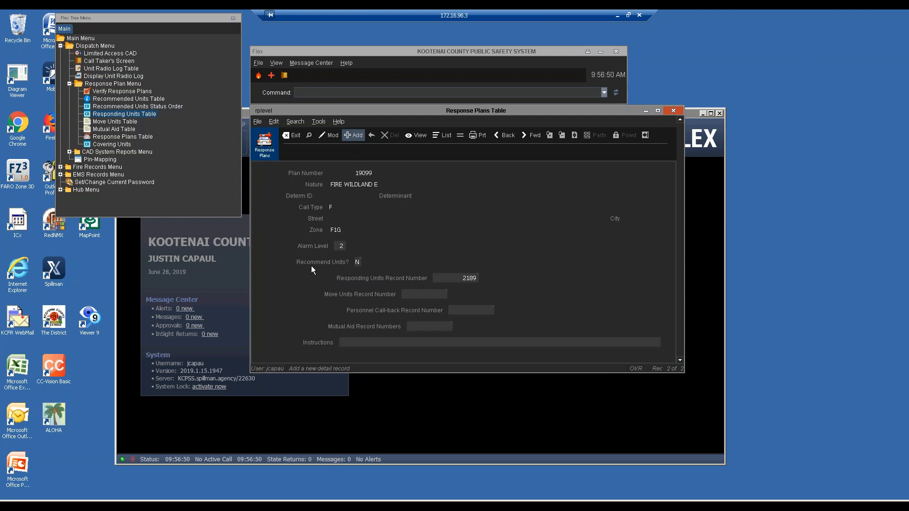
pyautogui.press('f')
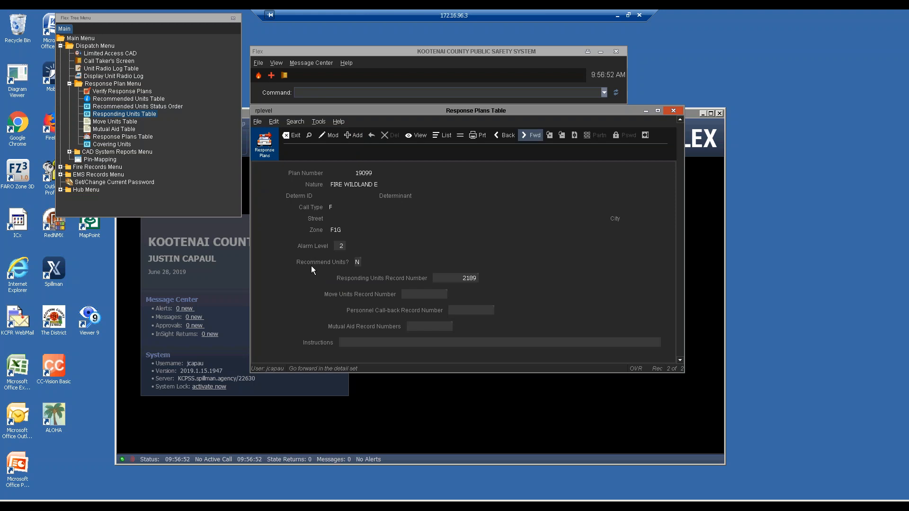
pyautogui.press('b')
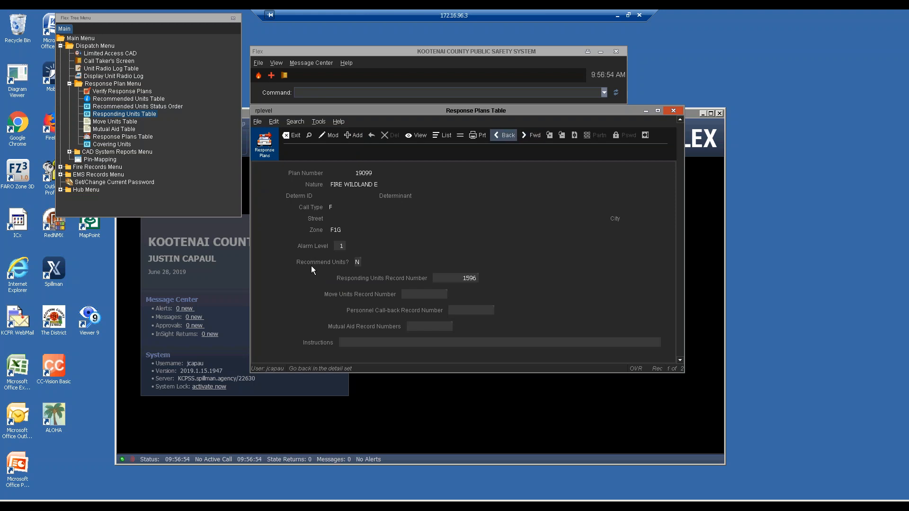
pyautogui.press('f')
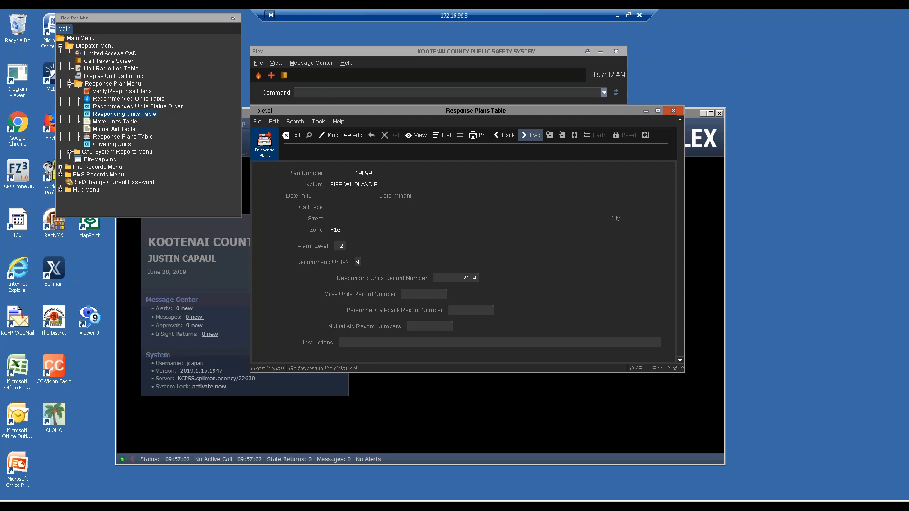
pyautogui.press('f')
pyautogui.press('Return')
pyautogui.press('f')
pyautogui.press('Return')
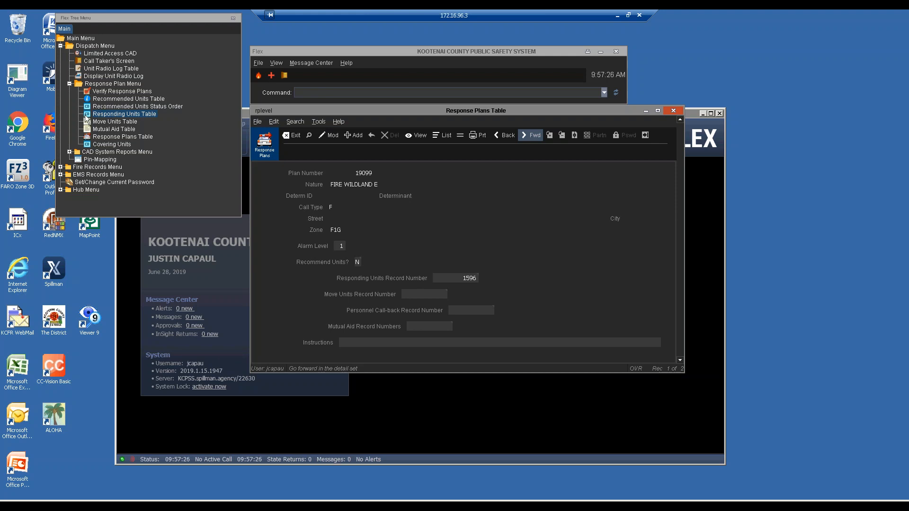
# Step: Open the Responding Units Table from the Response Plan Menu in the Flex Tree
pyautogui.doubleClick(87, 117)
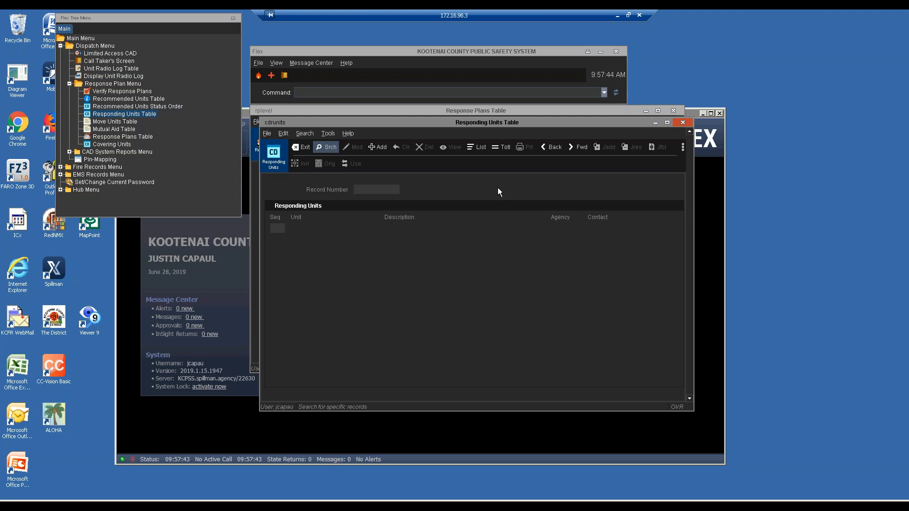
# Step: Search responding-units records for units L13, E14, E11, M13, F1B and DOL
pyautogui.press('Return')
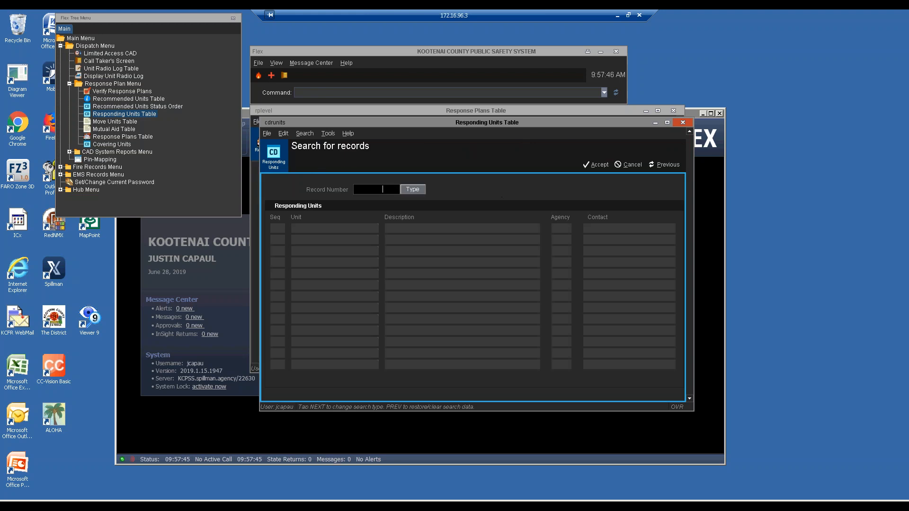
pyautogui.press('Tab')
pyautogui.press('Tab')
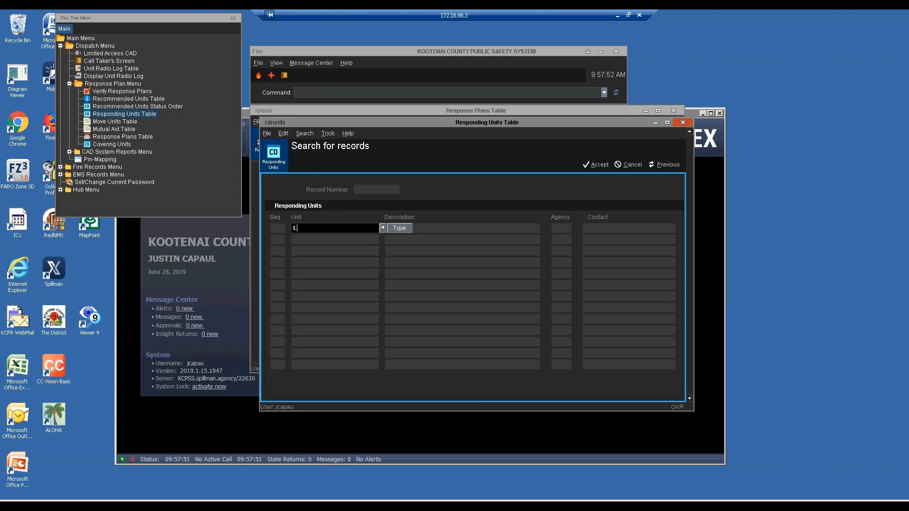
pyautogui.write('L13')
pyautogui.press('Tab')
pyautogui.press('Tab')
pyautogui.write('E14')
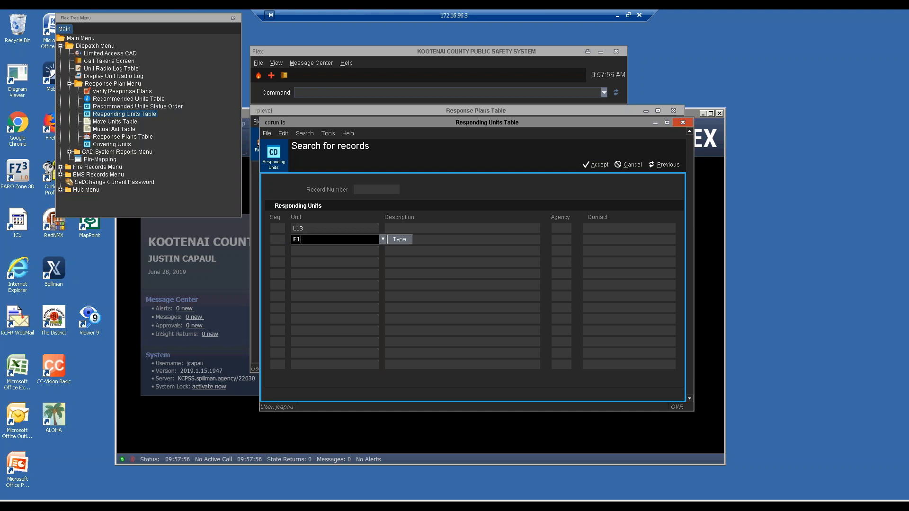
pyautogui.press('Tab')
pyautogui.press('Tab')
pyautogui.write('E11')
pyautogui.press('Tab')
pyautogui.press('Tab')
pyautogui.write('M13')
pyautogui.press('Tab')
pyautogui.press('Tab')
pyautogui.write('F1B')
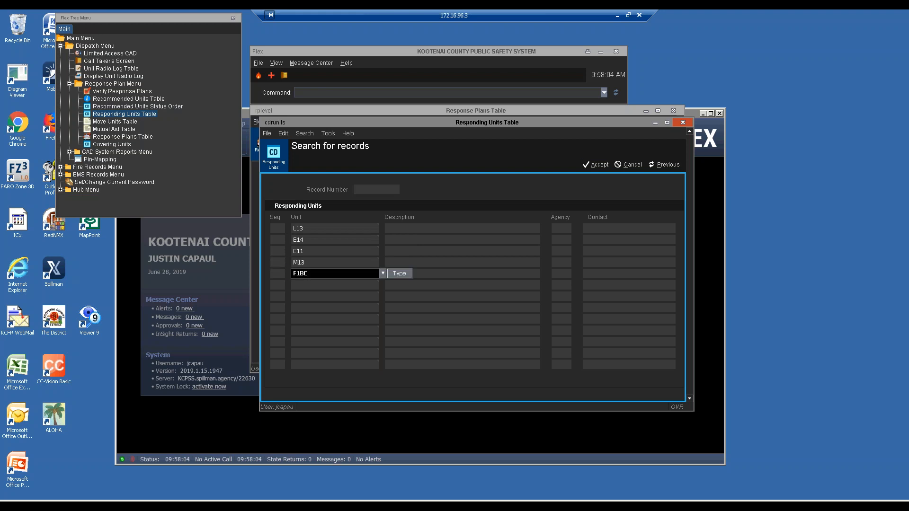
pyautogui.press('Tab')
pyautogui.press('Tab')
pyautogui.write('DOL')
pyautogui.press('Return')
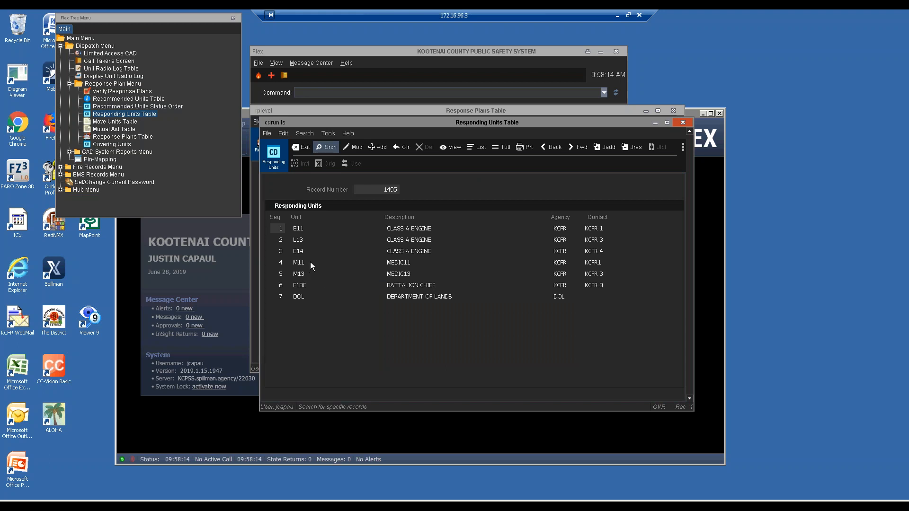
# Step: Step through the matches to the end of the set, then exit back to plan 19099
pyautogui.press('f')
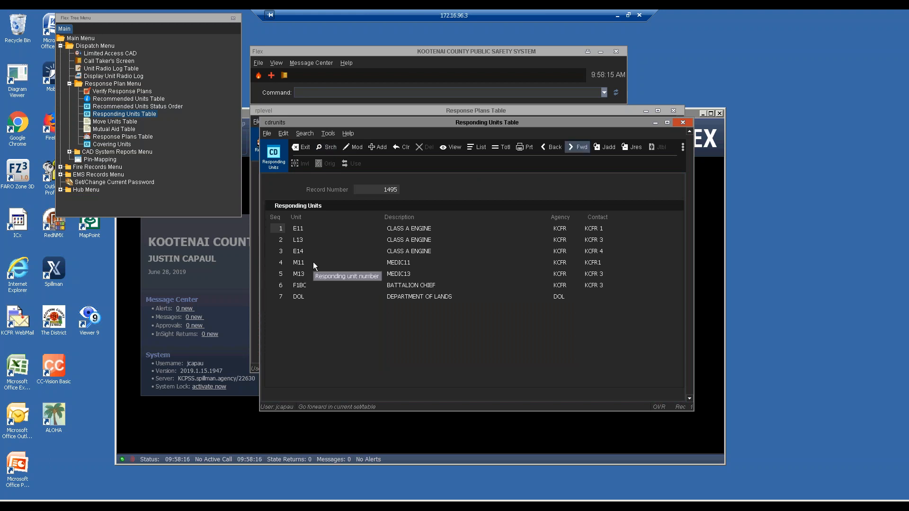
pyautogui.press('Return')
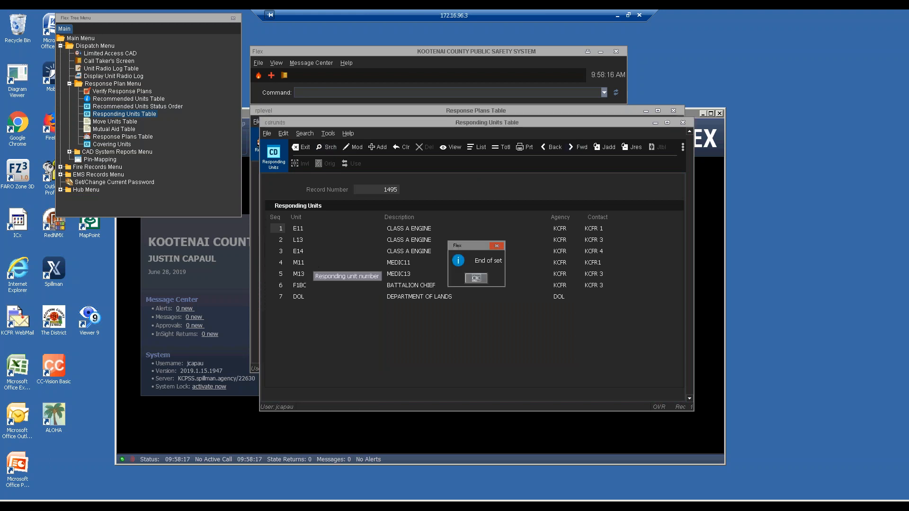
pyautogui.click(477, 278)
pyautogui.press('Escape')
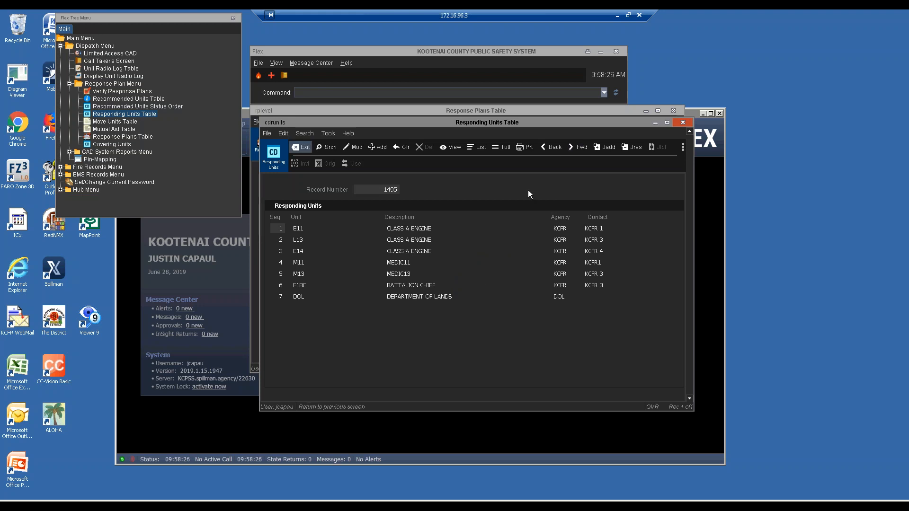
pyautogui.press('Return')
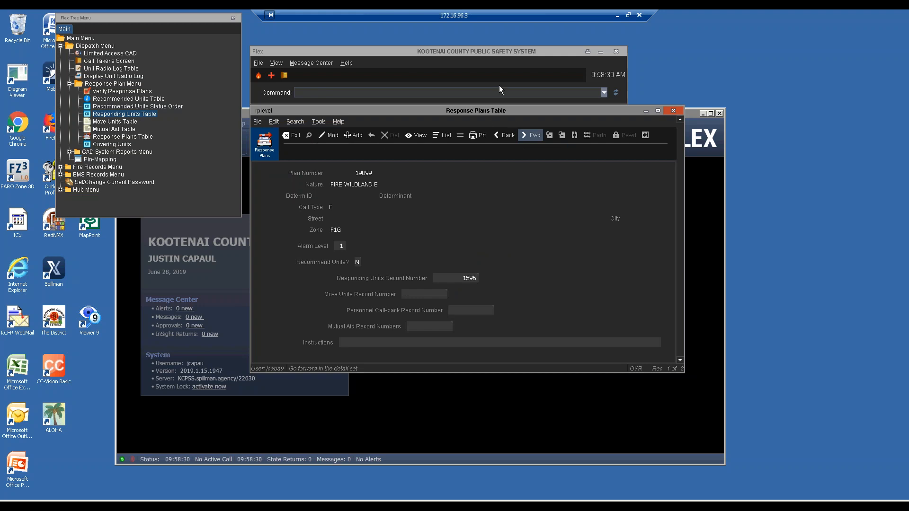
# Step: Add a new responding-units record and list units L13, E14, E11 and M13 in its detail
pyautogui.doubleClick(88, 116)
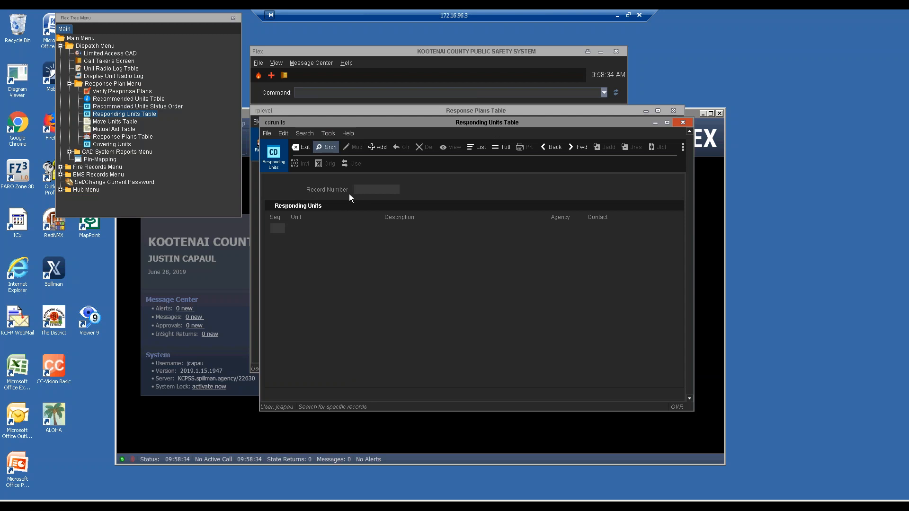
pyautogui.press('Right')
pyautogui.press('Return')
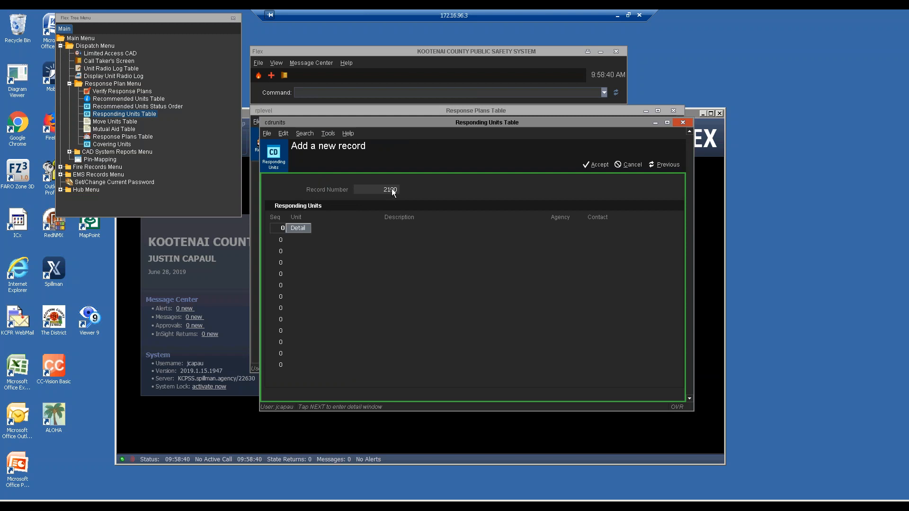
pyautogui.click(301, 229)
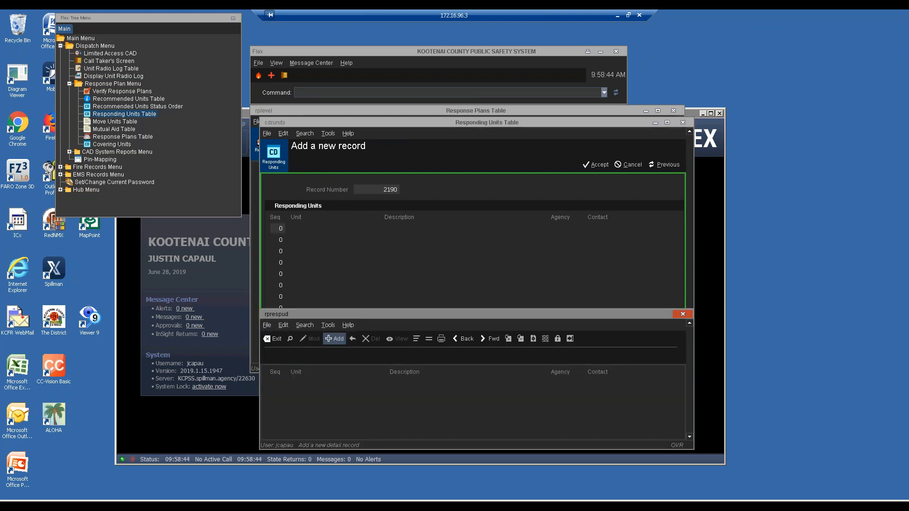
pyautogui.press('Return')
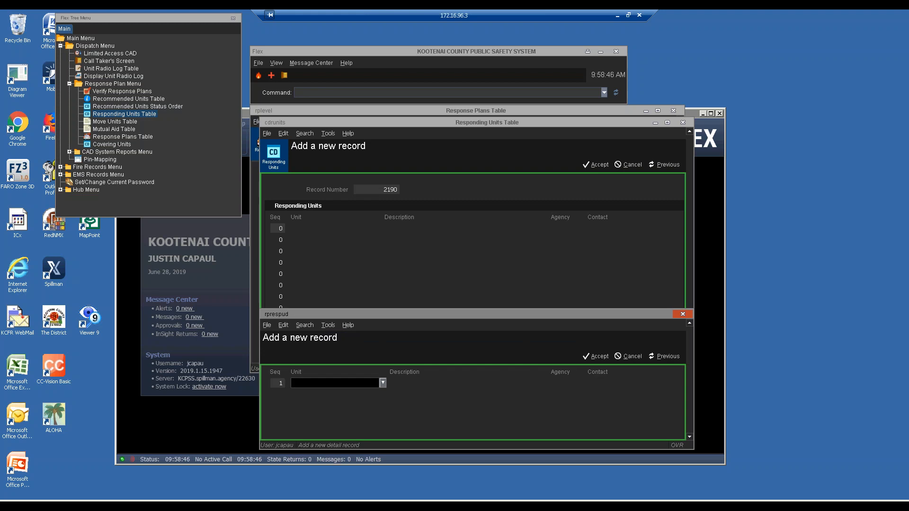
pyautogui.write('L13')
pyautogui.press('Return')
pyautogui.write('E14')
pyautogui.press('Return')
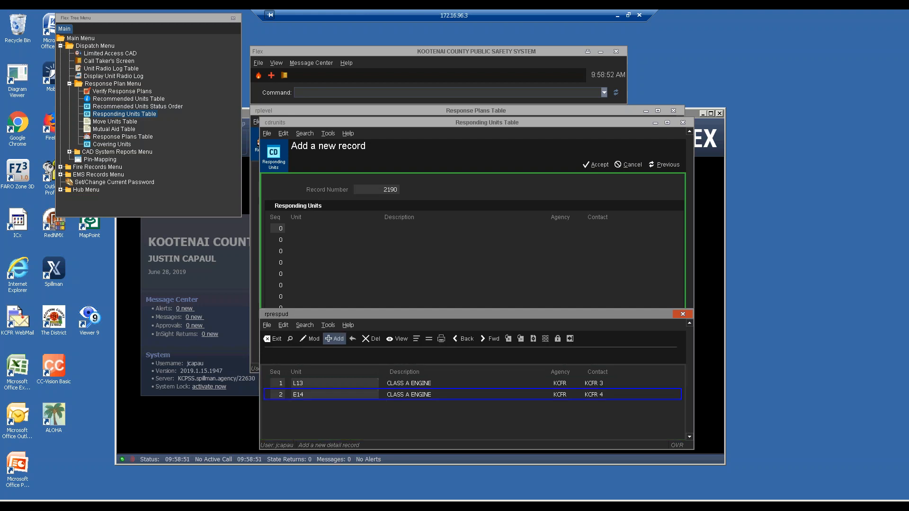
pyautogui.write('E11')
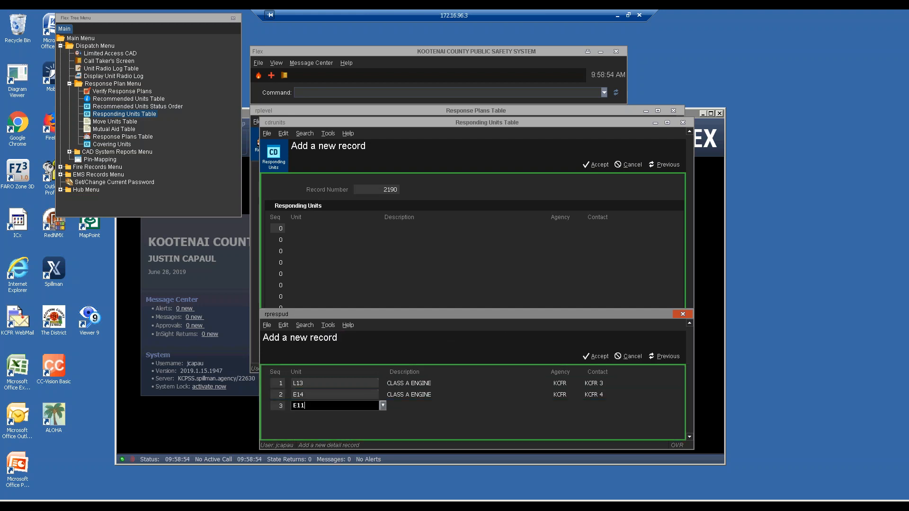
pyautogui.press('Return')
pyautogui.write('M13')
pyautogui.press('Return')
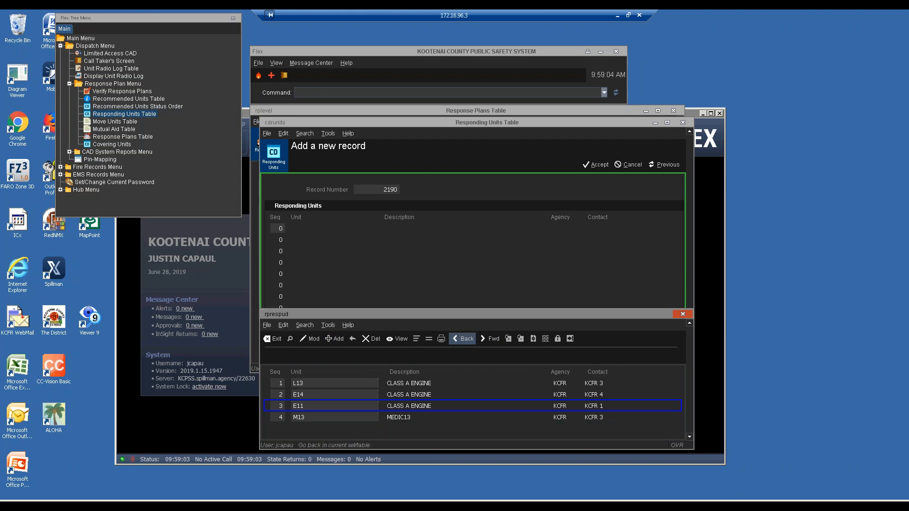
# Step: Add F1BC and DOL as the last units, then exit the unit detail
pyautogui.click(334, 338)
pyautogui.write('F1BC')
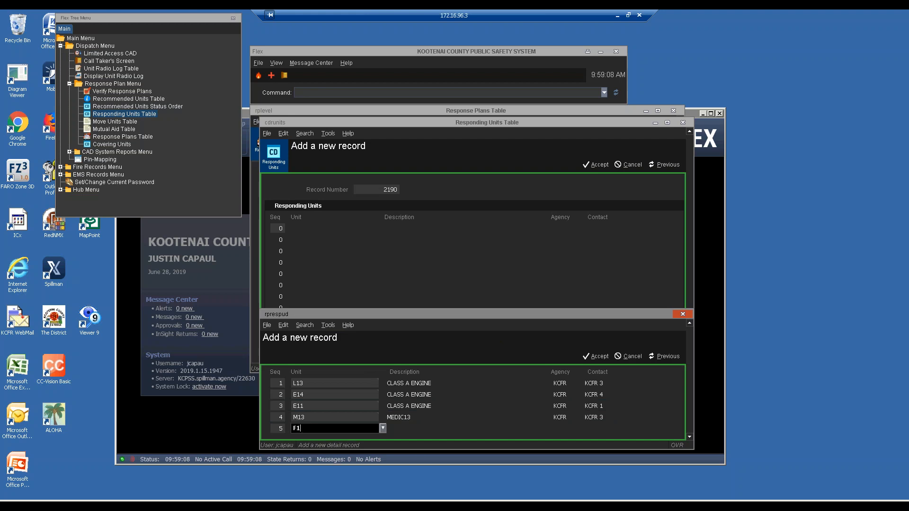
pyautogui.press('Return')
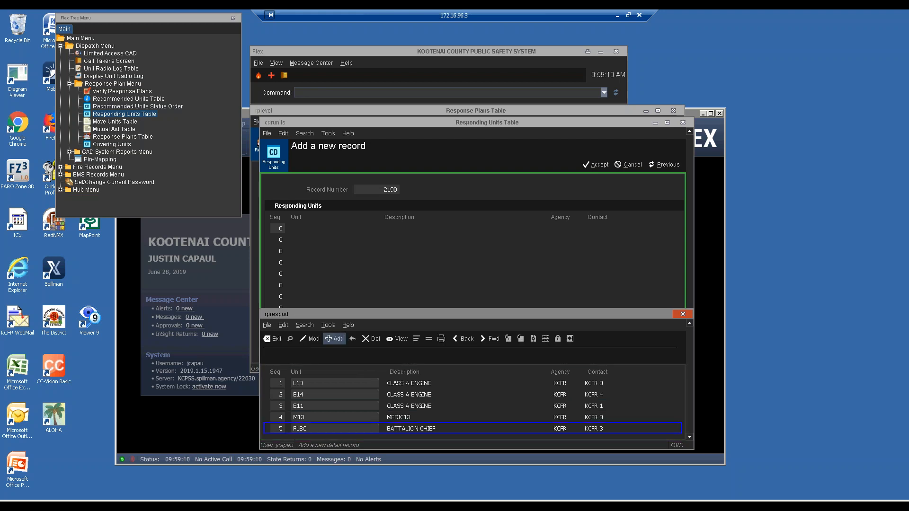
pyautogui.write('DOL')
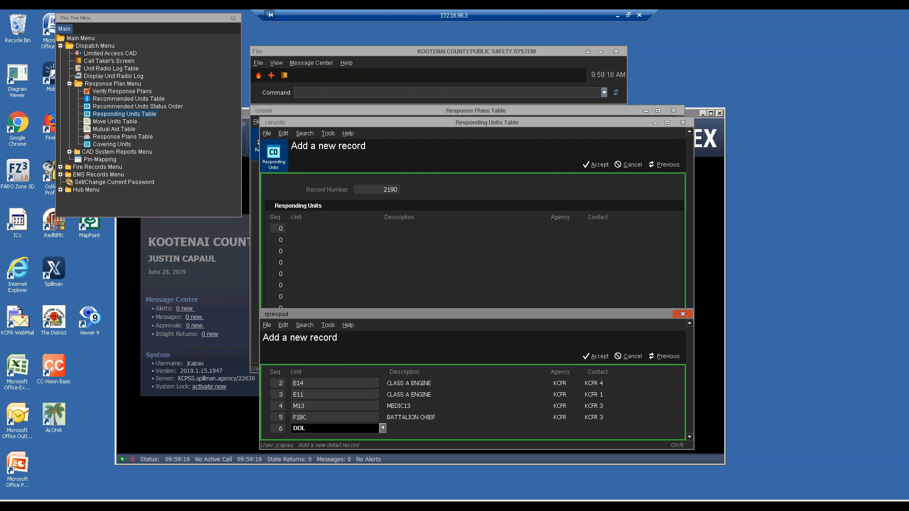
pyautogui.press('Return')
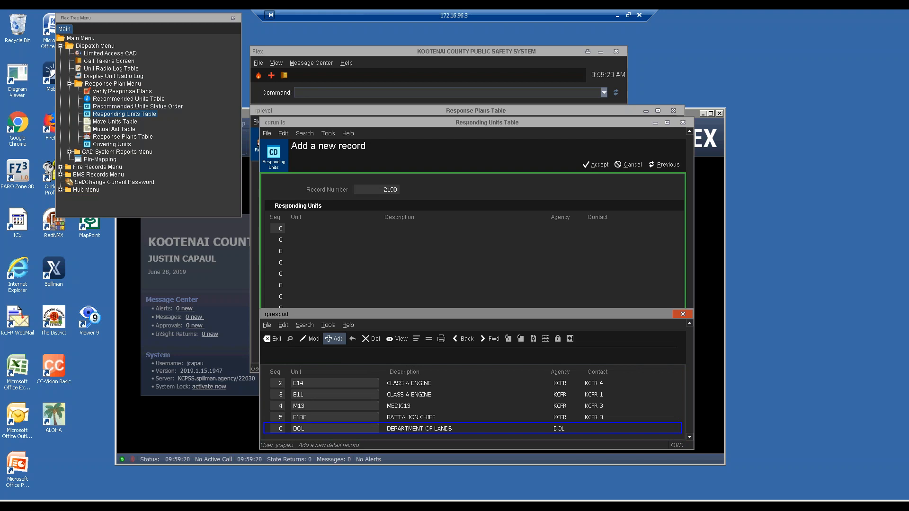
pyautogui.press('e')
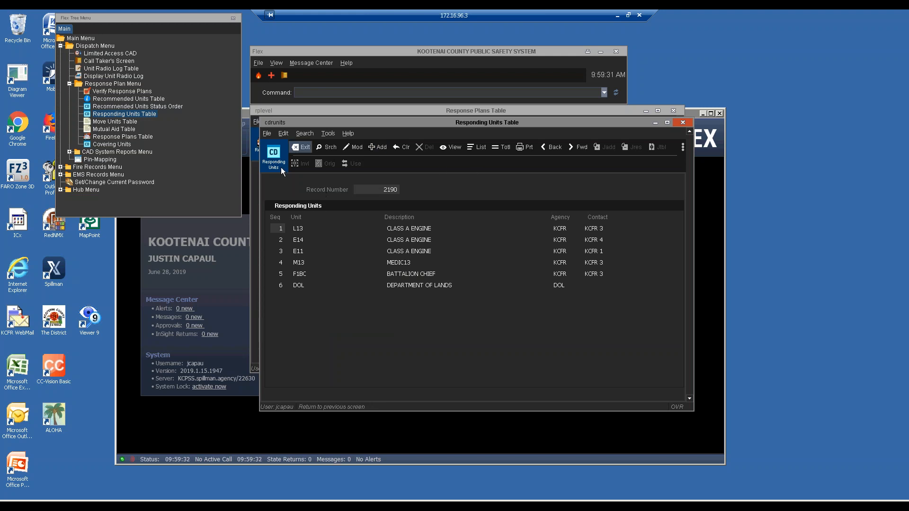
# Step: Leave the responding units and alarm-level views and close the Response Plans Table
pyautogui.press('Return')
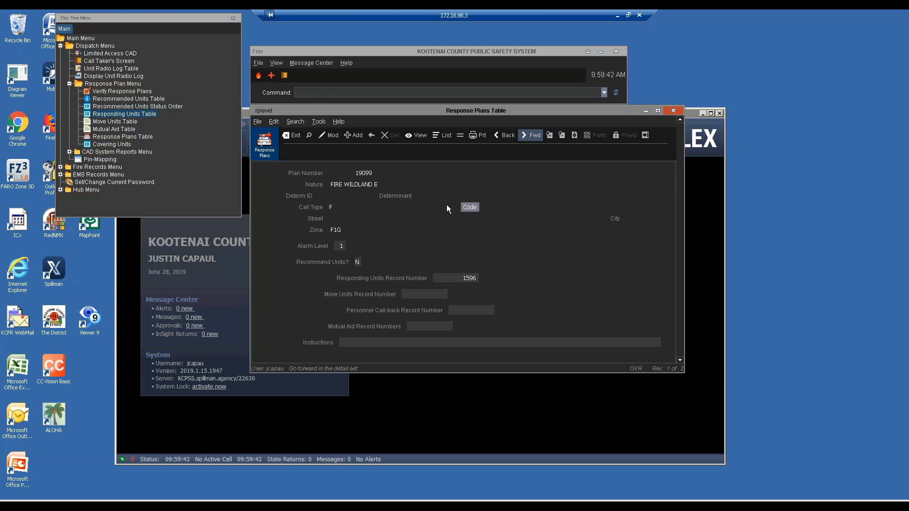
pyautogui.click(293, 135)
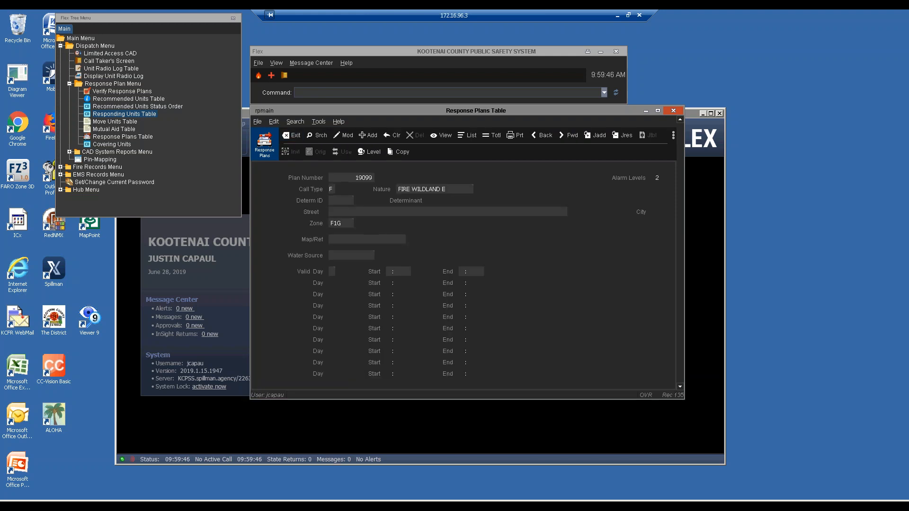
pyautogui.click(294, 136)
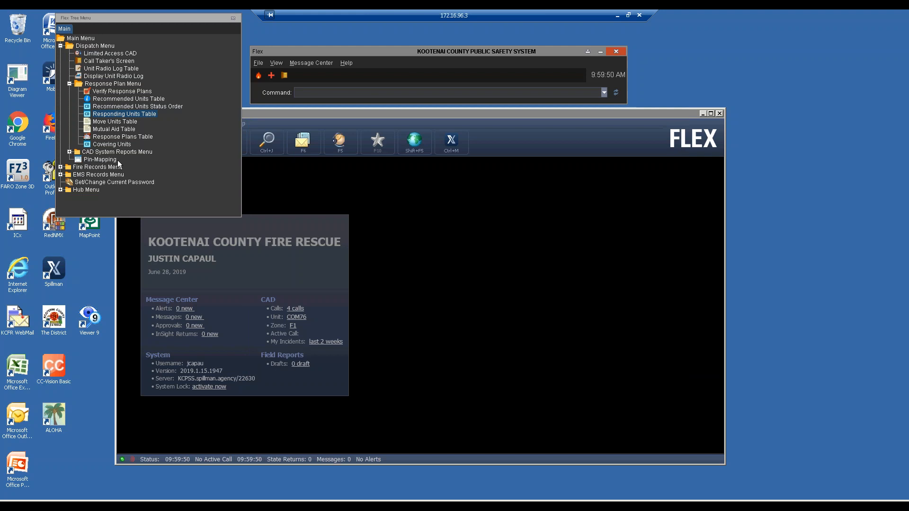
pyautogui.click(89, 136)
# Step: Search response plans for call type F, nature 'fire wildland e' and zone F1G
pyautogui.doubleClick(89, 136)
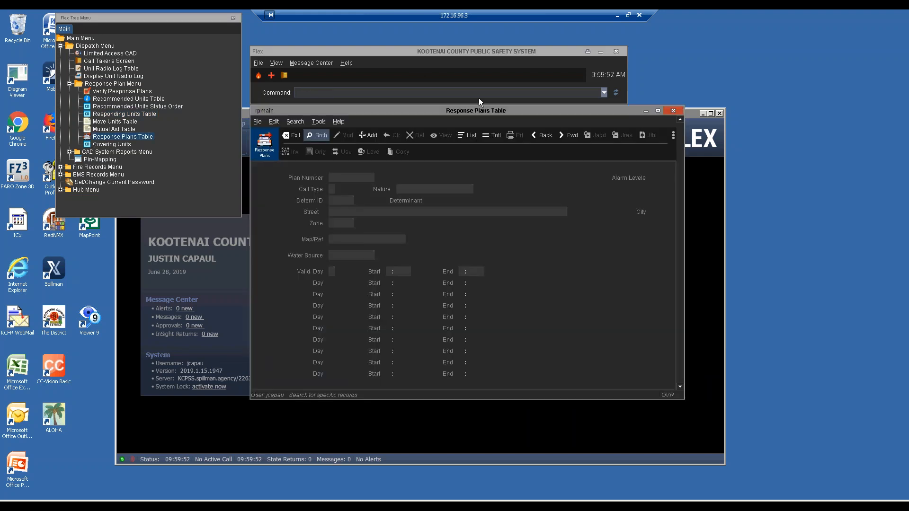
pyautogui.press('Return')
pyautogui.press('Tab')
pyautogui.write('F')
pyautogui.write('fir')
pyautogui.write('e wildlan')
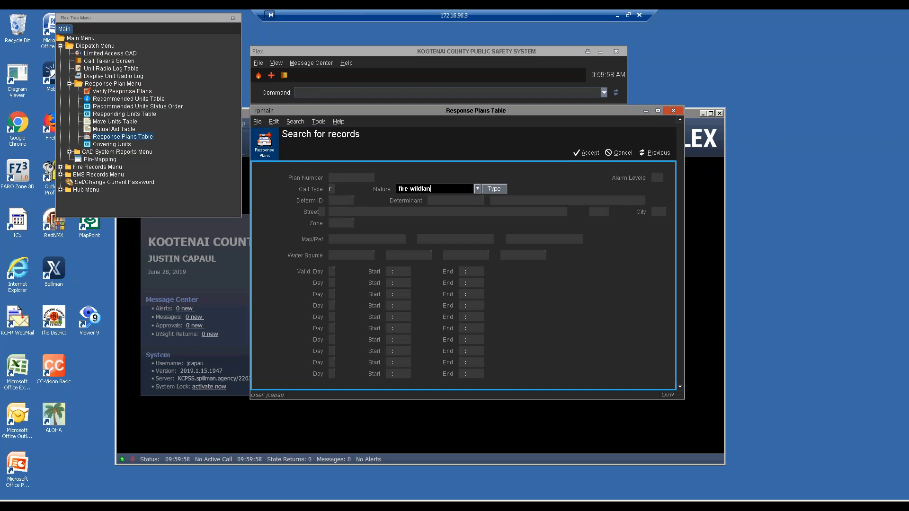
pyautogui.write('d e')
pyautogui.press('Tab')
pyautogui.press('Tab')
pyautogui.press('Tab')
pyautogui.press('Tab')
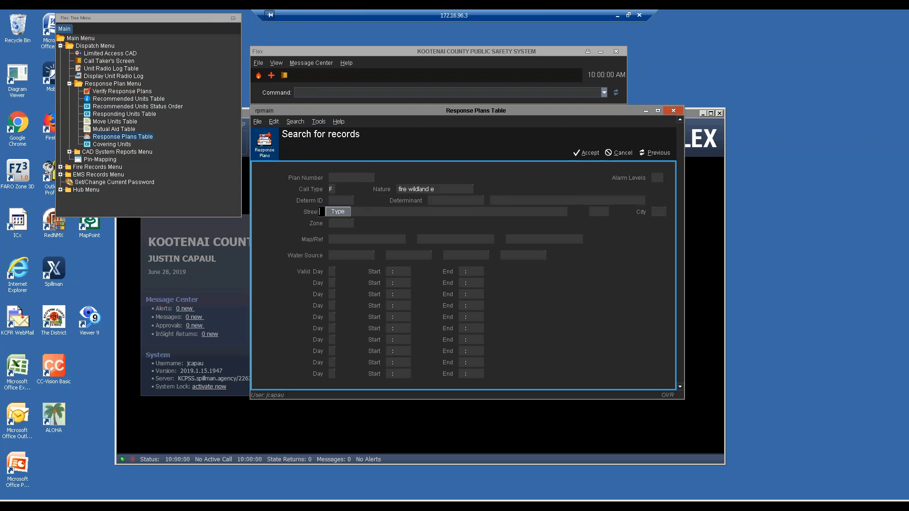
pyautogui.press('Tab')
pyautogui.press('Tab')
pyautogui.press('Tab')
pyautogui.press('Tab')
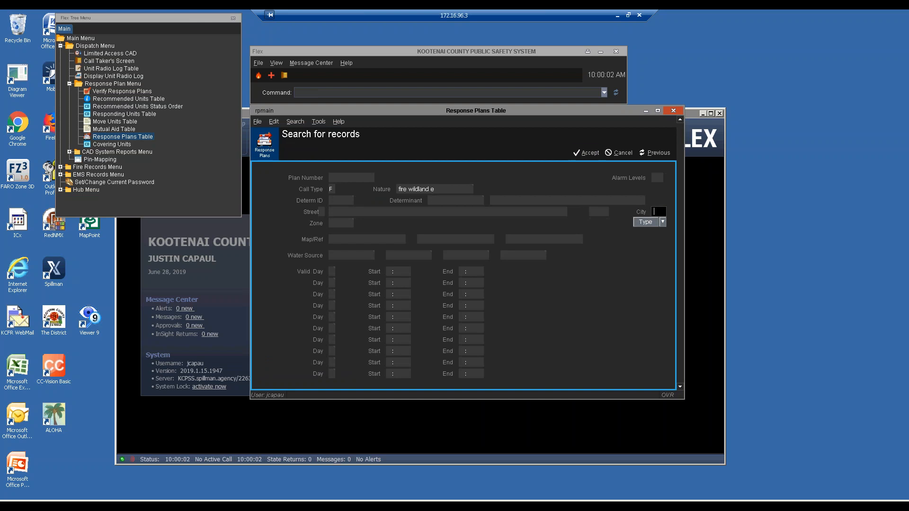
pyautogui.write('F1G')
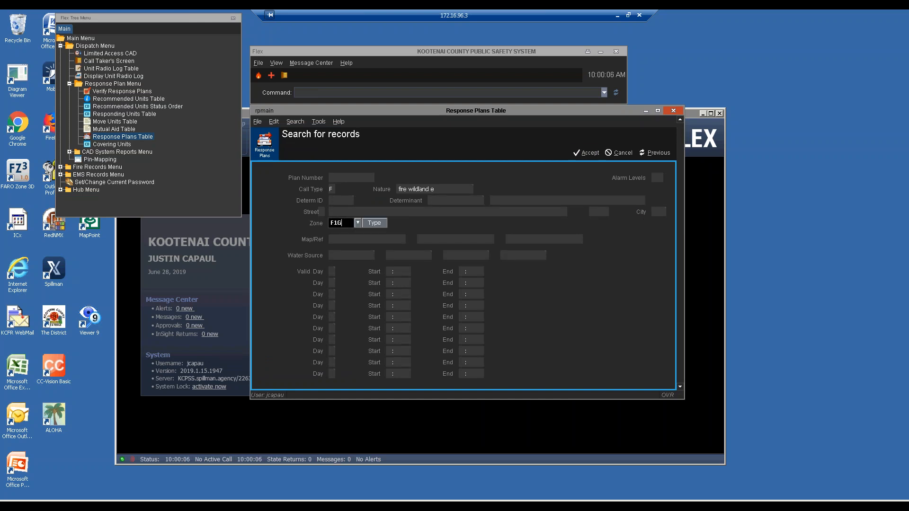
pyautogui.press('Return')
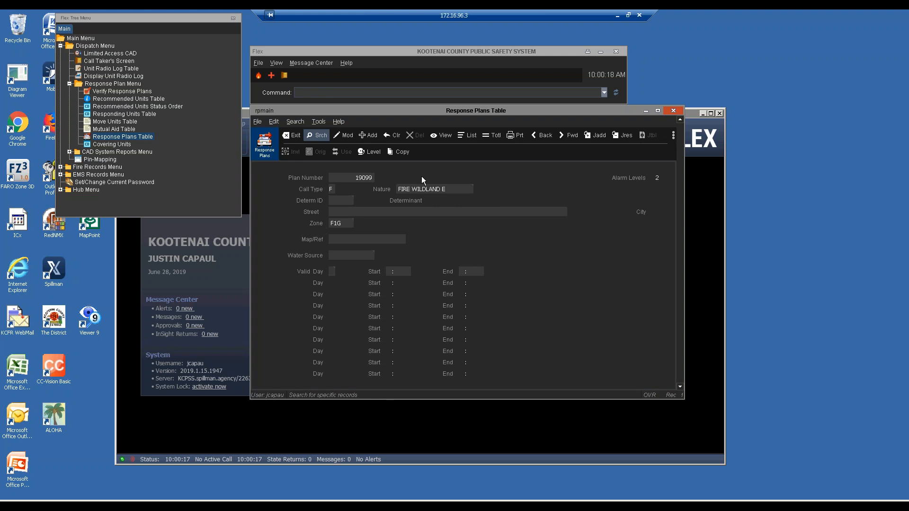
# Step: Modify plan 19099 alarm level 1 so its responding units record is 2190 instead of 1596
pyautogui.press('l')
pyautogui.press('e')
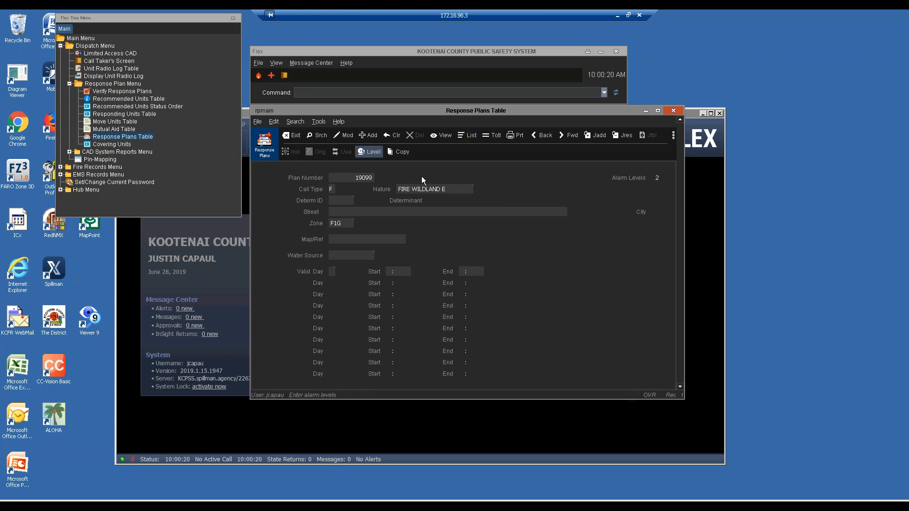
pyautogui.press('Return')
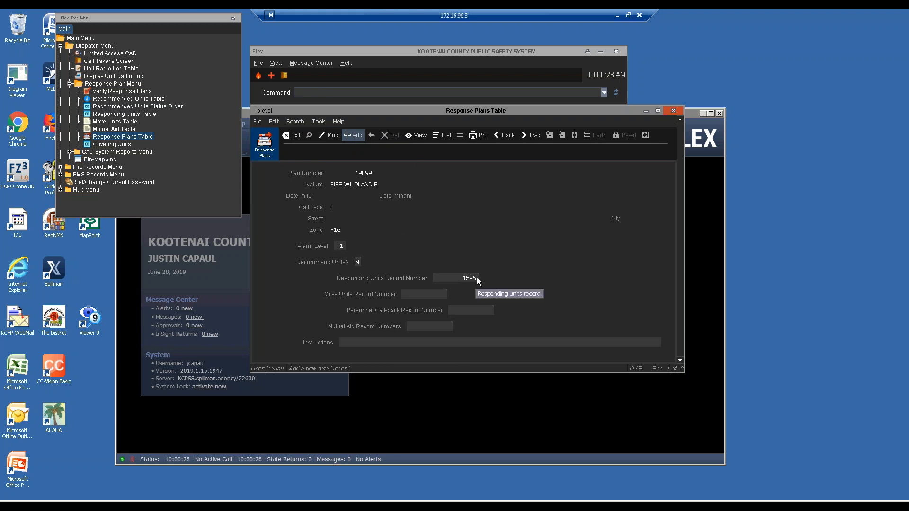
pyautogui.press('Left')
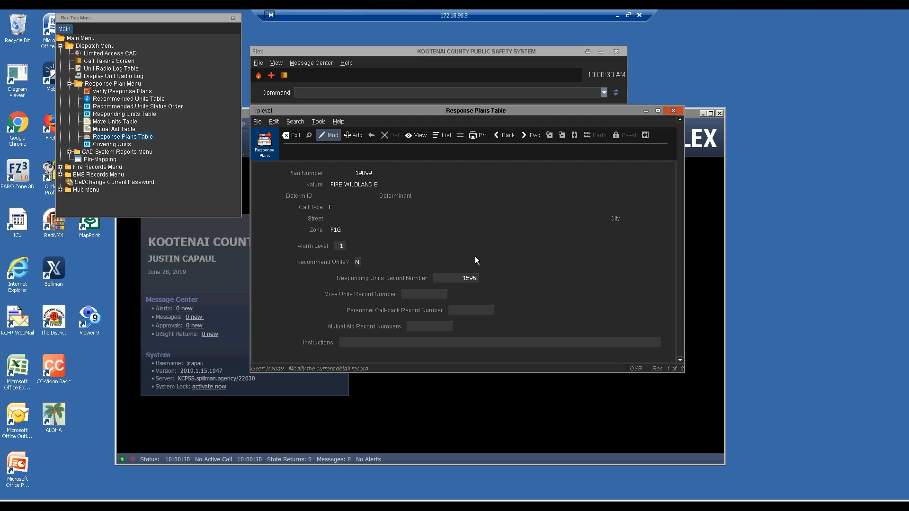
pyautogui.press('Return')
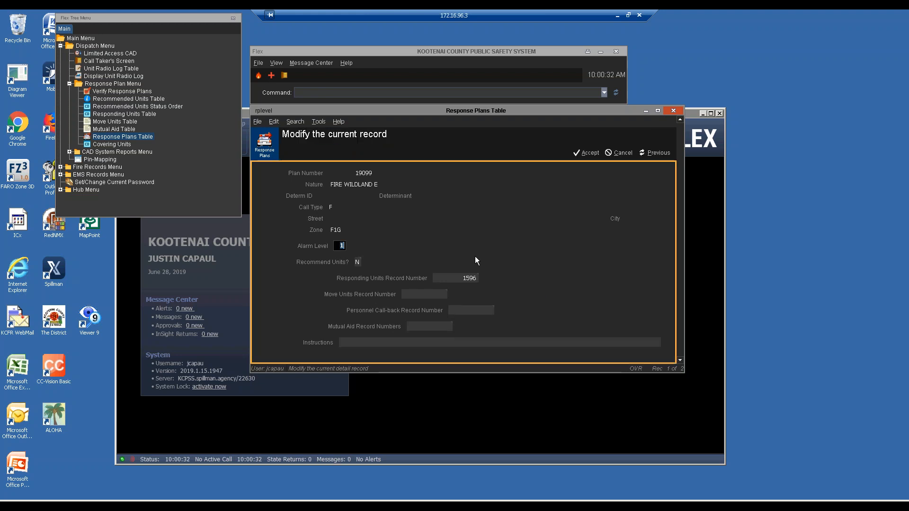
pyautogui.press('Tab')
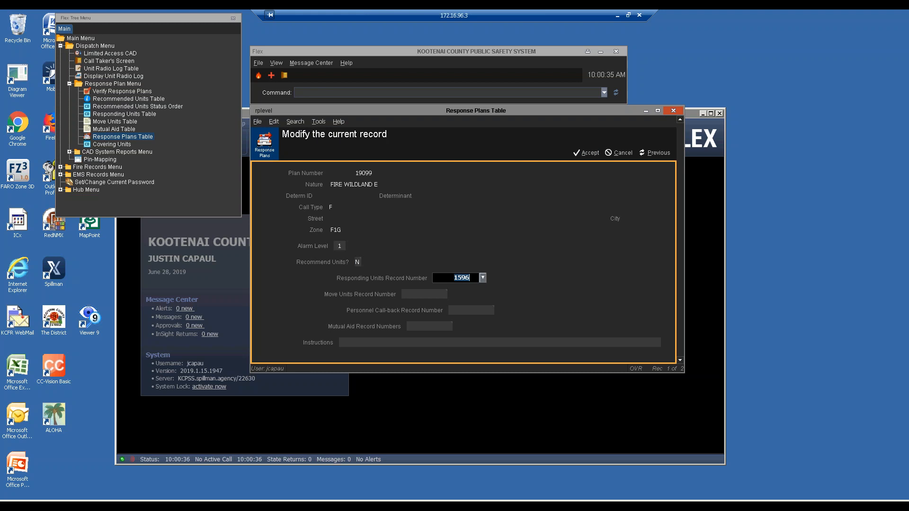
pyautogui.write('2190')
pyautogui.press('Return')
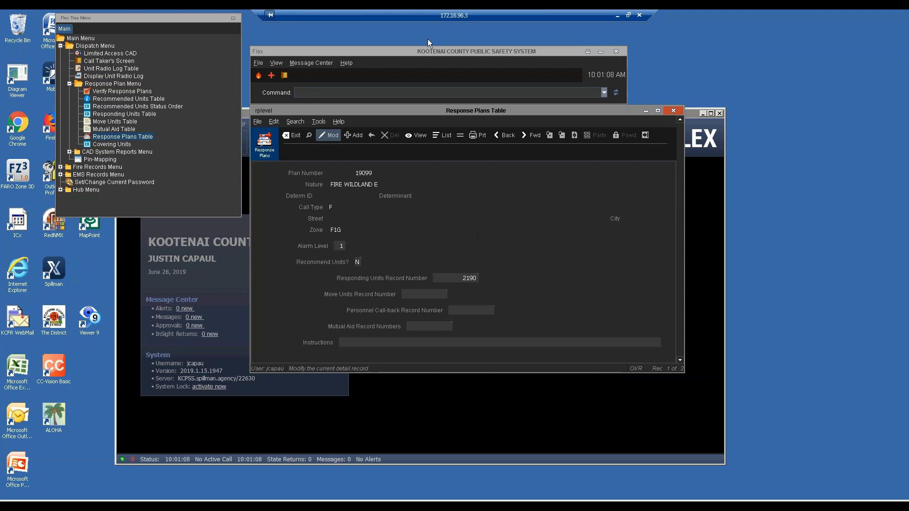
pyautogui.click(388, 91)
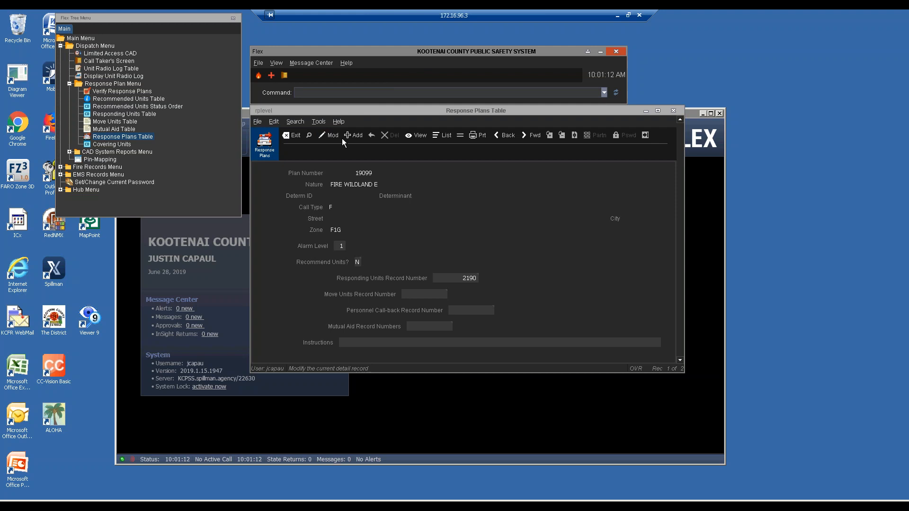
# Step: Close the plan screens, open Covering Units, and search for zone F1G covers
pyautogui.click(671, 113)
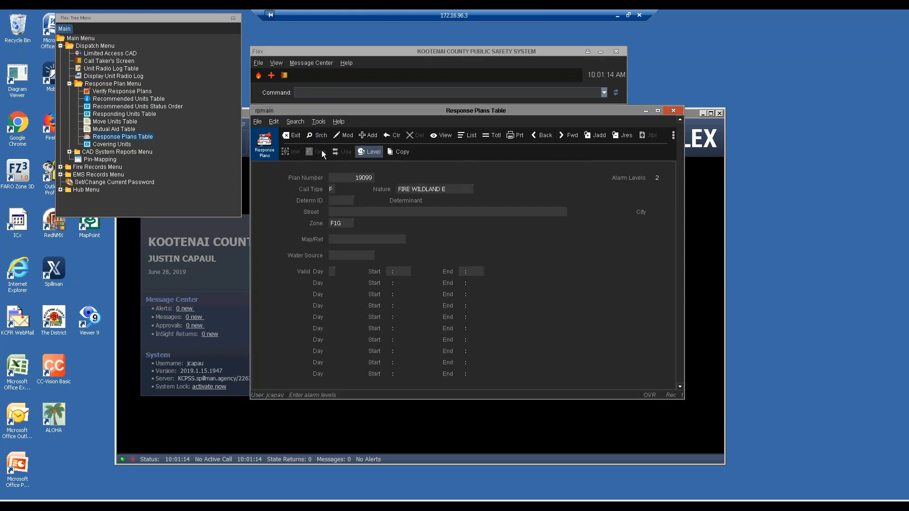
pyautogui.click(292, 136)
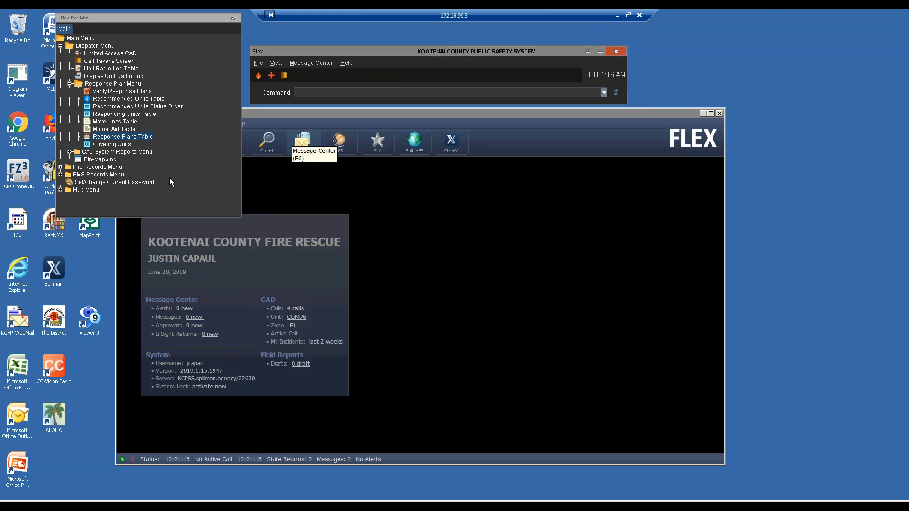
pyautogui.doubleClick(119, 145)
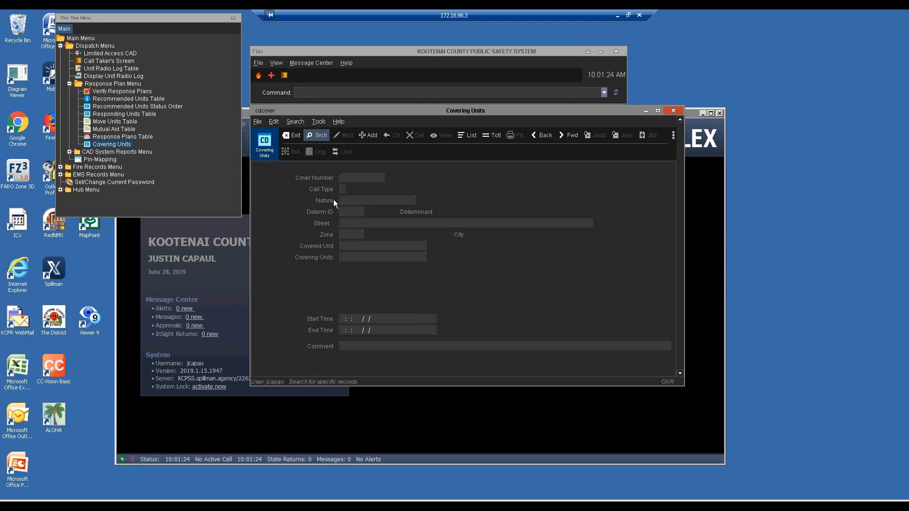
pyautogui.click(325, 140)
pyautogui.click(342, 233)
pyautogui.write('F1G')
pyautogui.press('Return')
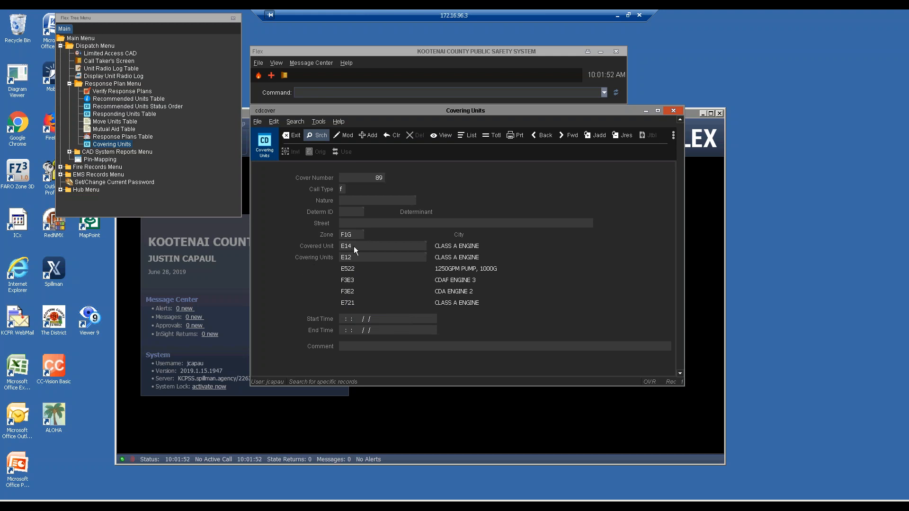
# Step: Page through the zone F1G cover records back to record 89, then add new record 607
pyautogui.press('pagedown')
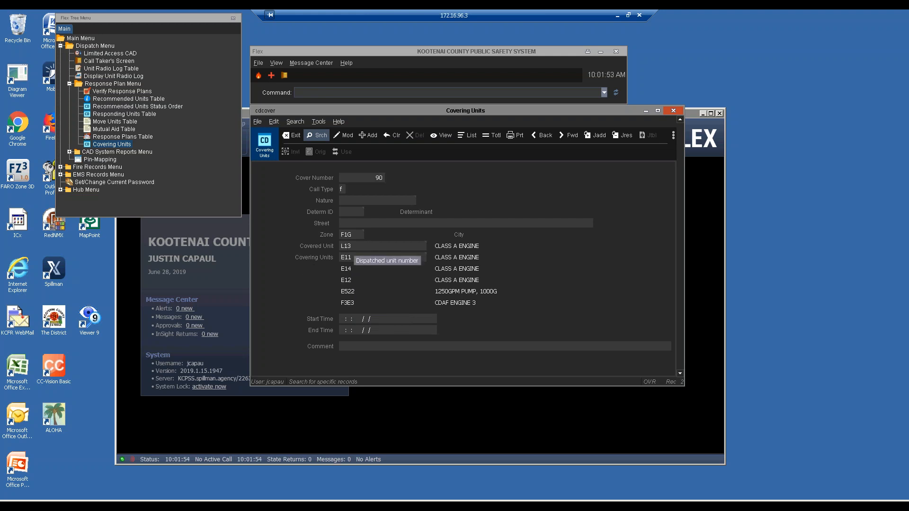
pyautogui.press('pagedown')
pyautogui.press('pagedown')
pyautogui.press('pagedown')
pyautogui.press('pagedown')
pyautogui.press('pagedown')
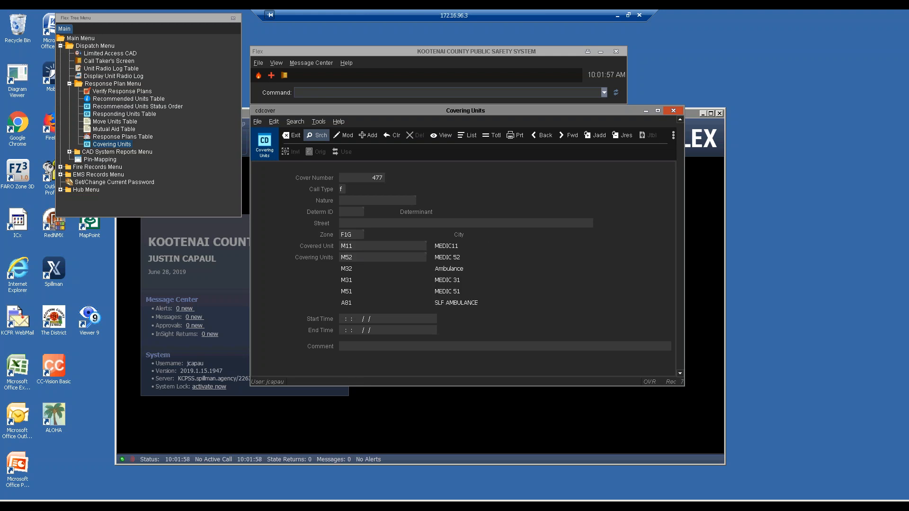
pyautogui.press('pagedown')
pyautogui.press('pagedown')
pyautogui.press('Return')
pyautogui.press('pageup')
pyautogui.press('pageup')
pyautogui.press('pageup')
pyautogui.press('pageup')
pyautogui.press('pageup')
pyautogui.press('pagedown')
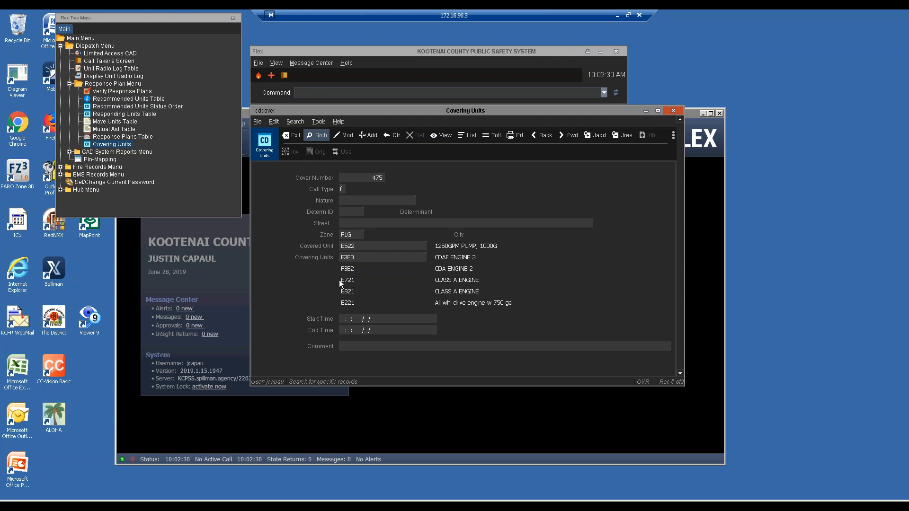
pyautogui.press('pagedown')
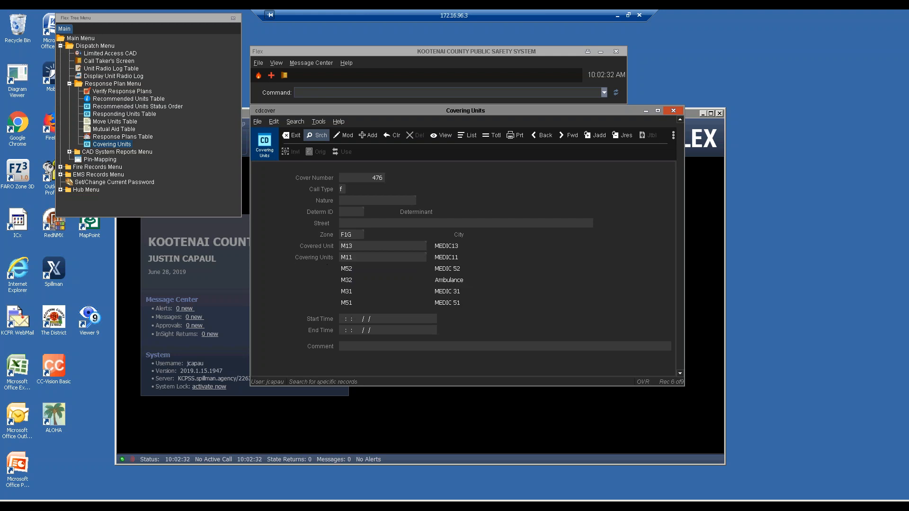
pyautogui.press('pagedown')
pyautogui.press('pagedown')
pyautogui.press('pagedown')
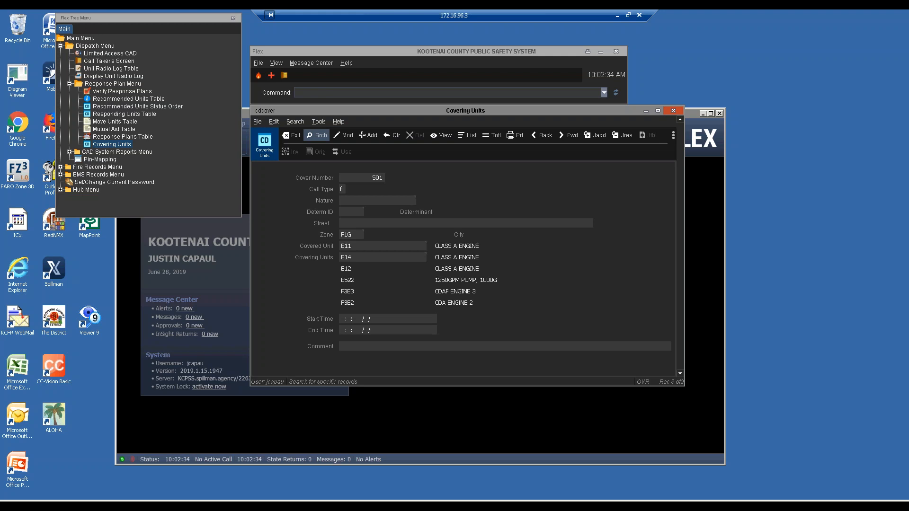
pyautogui.press('pagedown')
pyautogui.press('Return')
pyautogui.press('pageup')
pyautogui.press('pageup')
pyautogui.press('pageup')
pyautogui.press('pageup')
pyautogui.press('pageup')
pyautogui.press('pageup')
pyautogui.press('pageup')
pyautogui.press('pageup')
pyautogui.press('pageup')
pyautogui.press('Return')
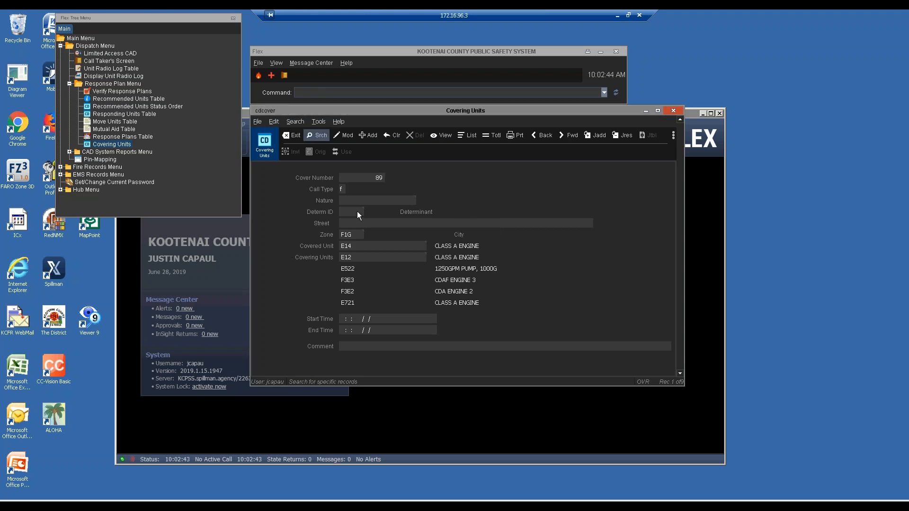
pyautogui.press('f')
pyautogui.press('f')
pyautogui.press('f')
pyautogui.press('f')
pyautogui.press('f')
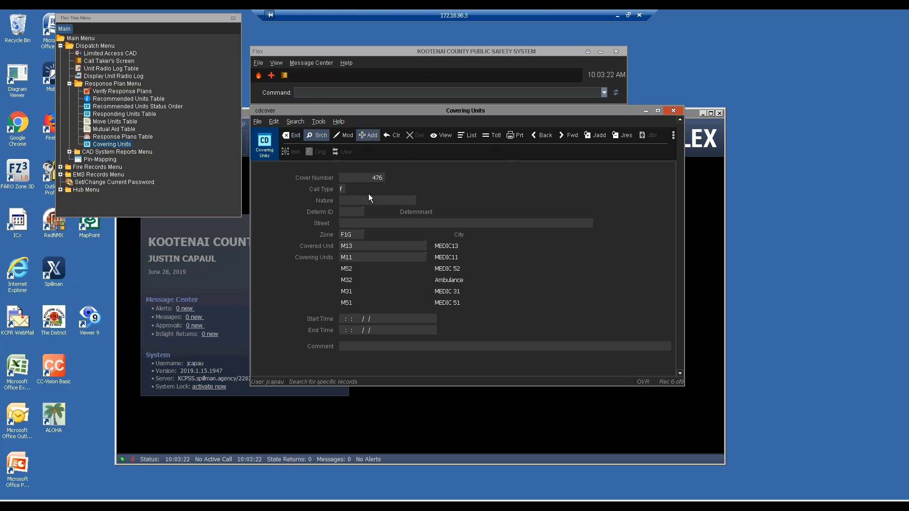
pyautogui.press('f')
pyautogui.press('f')
pyautogui.press('f')
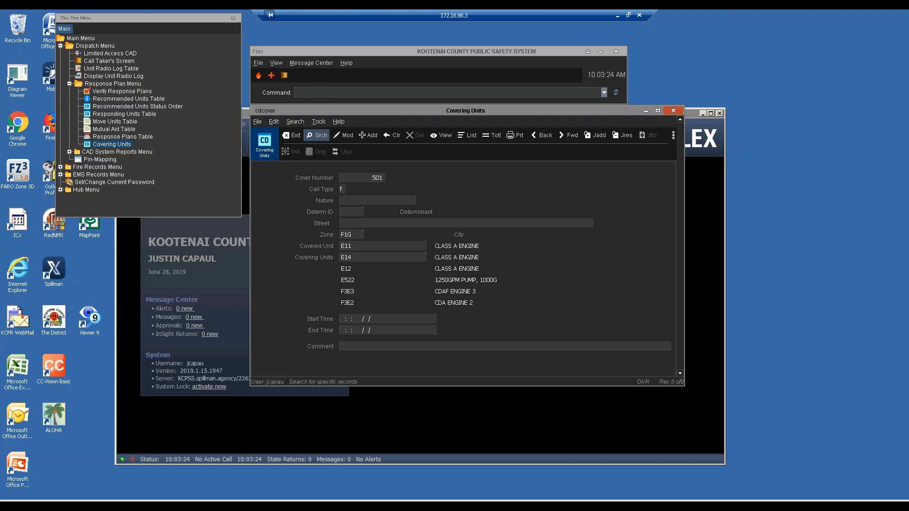
pyautogui.press('f')
pyautogui.press('Return')
pyautogui.press('b')
pyautogui.press('b')
pyautogui.press('b')
pyautogui.press('b')
pyautogui.press('b')
pyautogui.press('b')
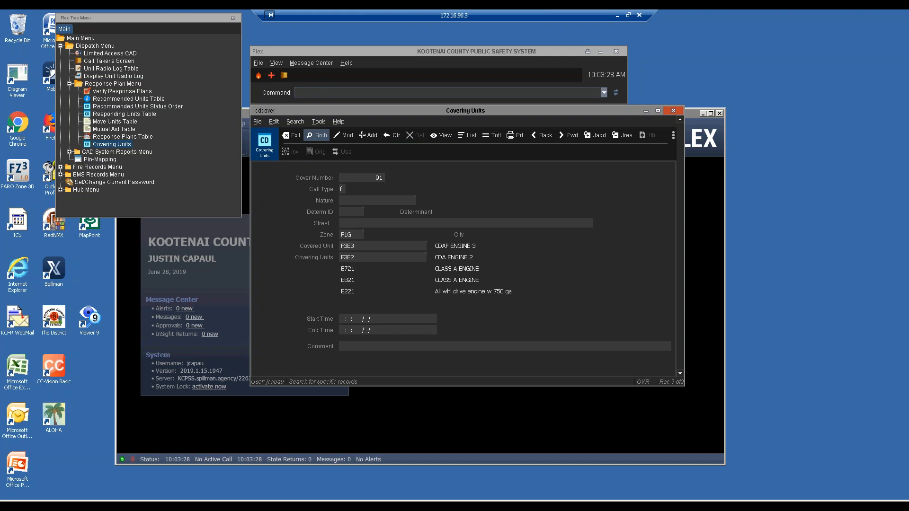
pyautogui.press('b')
pyautogui.press('b')
pyautogui.press('b')
pyautogui.press('Return')
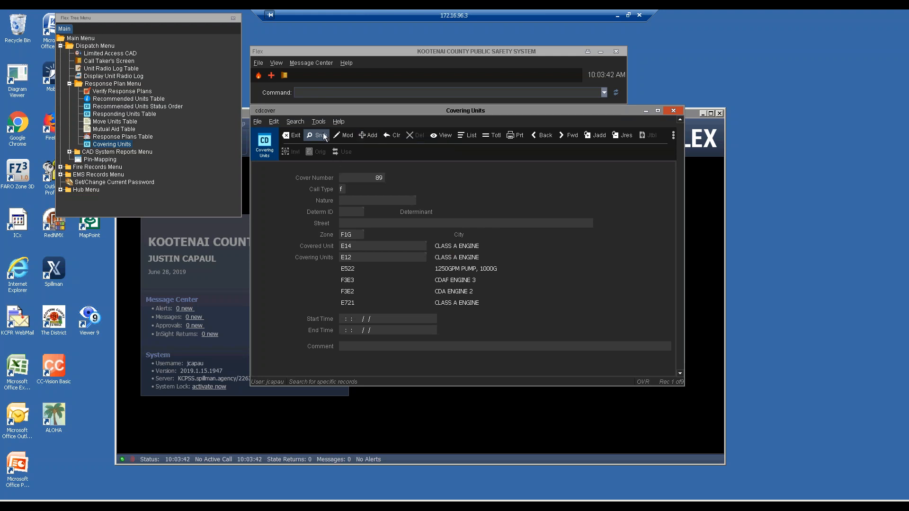
pyautogui.click(366, 136)
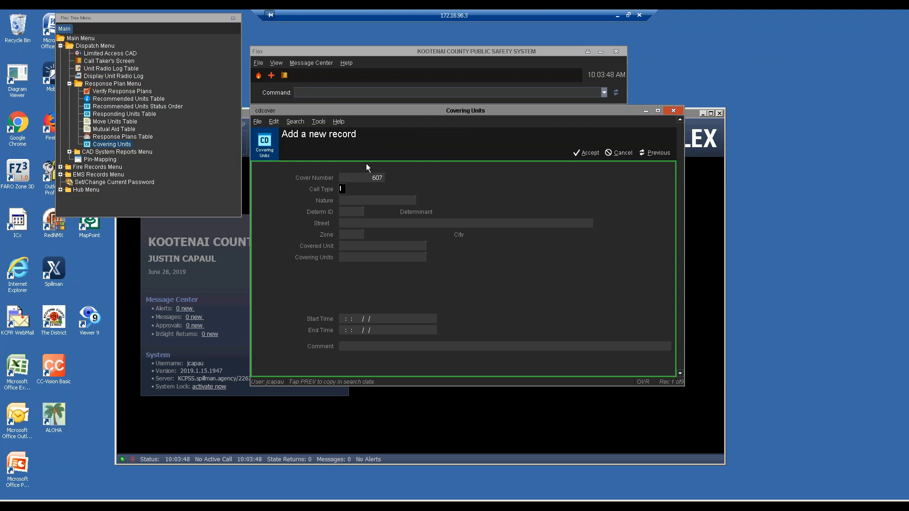
# Step: Enter call type f, zone F1G and covered unit L13, then open the covering-units detail
pyautogui.write('f')
pyautogui.press('Tab')
pyautogui.click(355, 214)
pyautogui.press('Tab')
pyautogui.press('Tab')
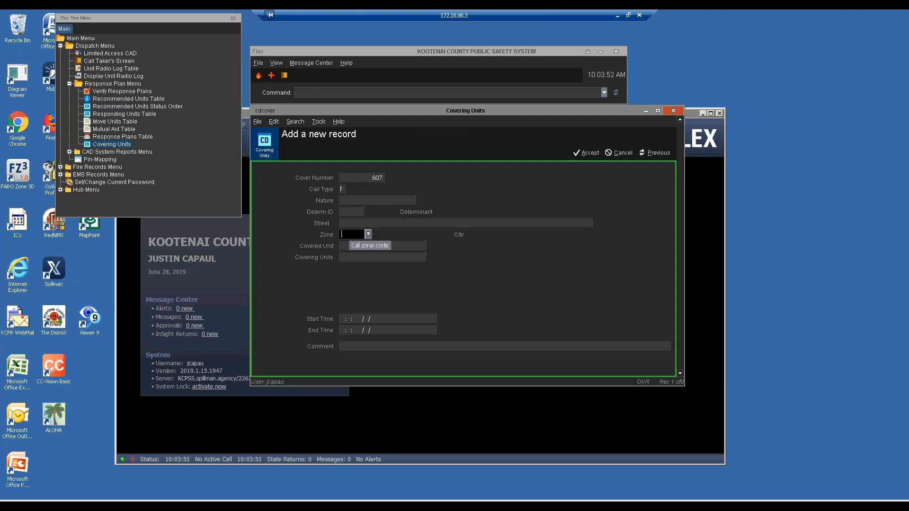
pyautogui.write('F1G')
pyautogui.press('Tab')
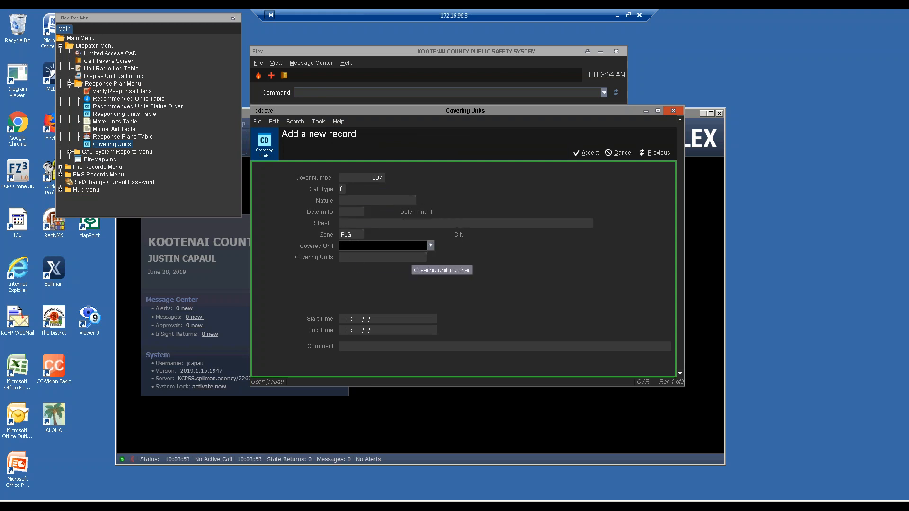
pyautogui.write('L13')
pyautogui.press('Tab')
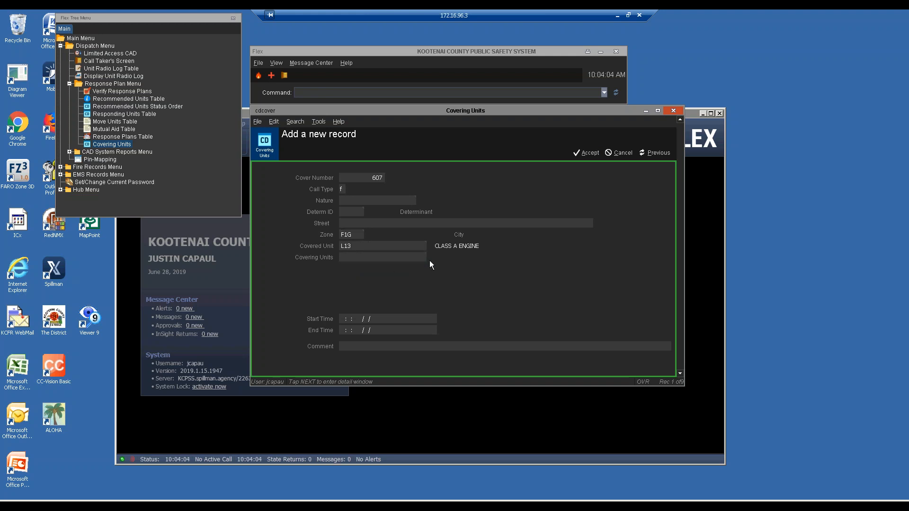
pyautogui.click(448, 257)
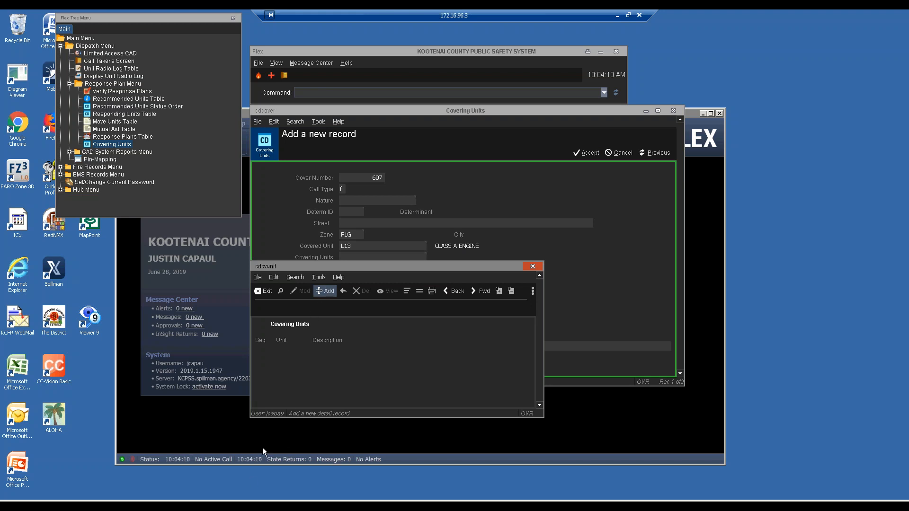
# Step: Add E11, E14, E12 and E522 as covering units for L13
pyautogui.click(324, 292)
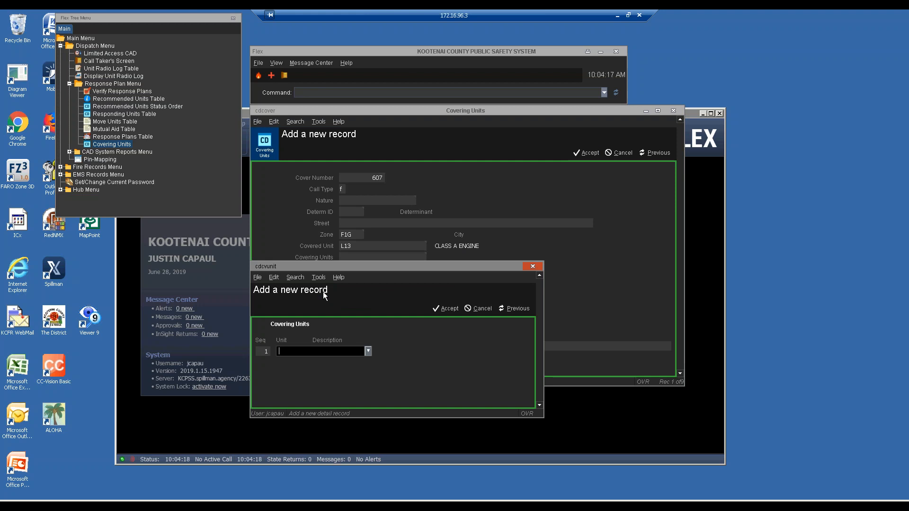
pyautogui.write('E11')
pyautogui.press('BackSpace')
pyautogui.press('BackSpace')
pyautogui.write('E11')
pyautogui.press('Return')
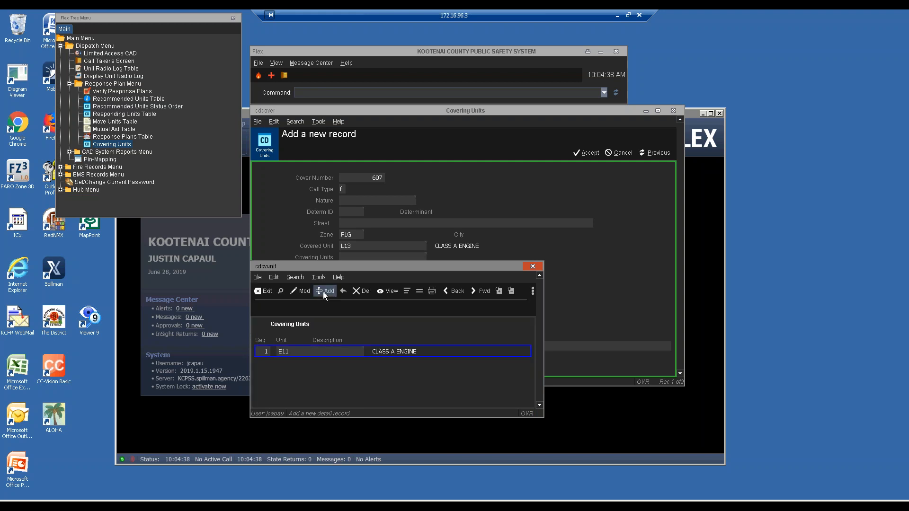
pyautogui.click(323, 290)
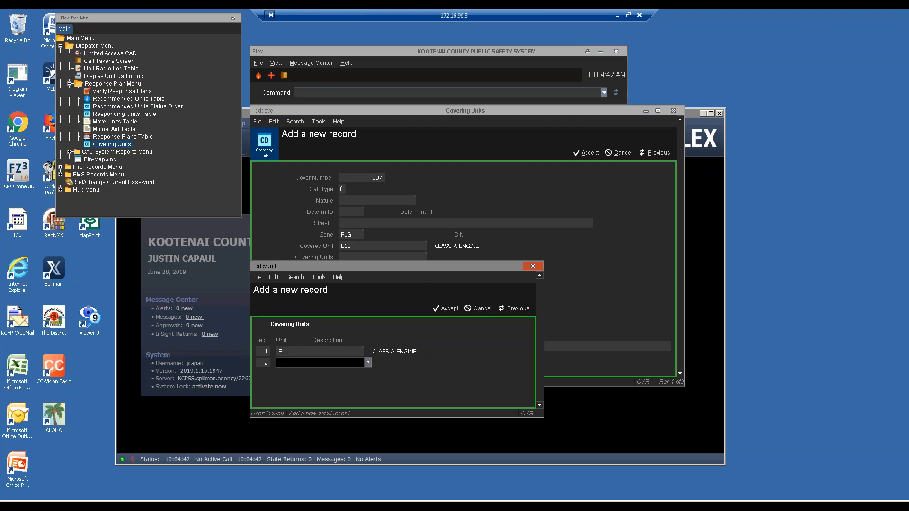
pyautogui.write('E14')
pyautogui.press('Return')
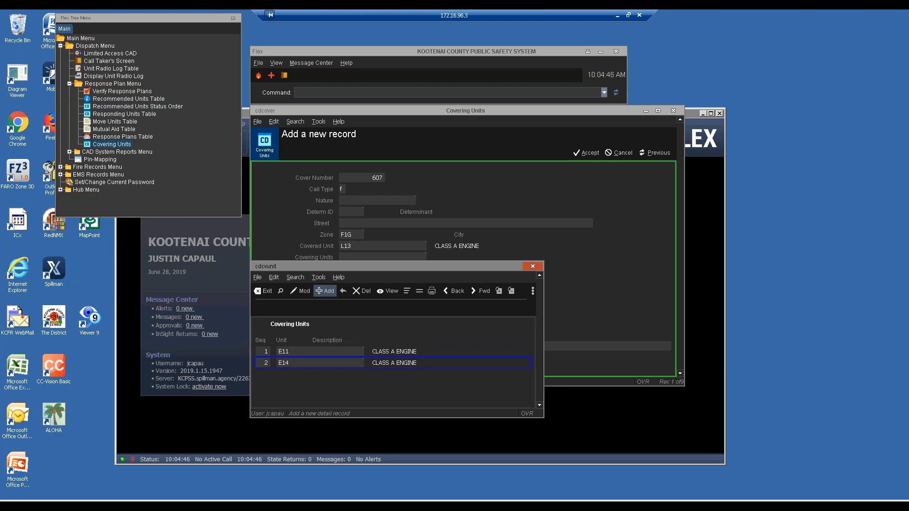
pyautogui.press('Return')
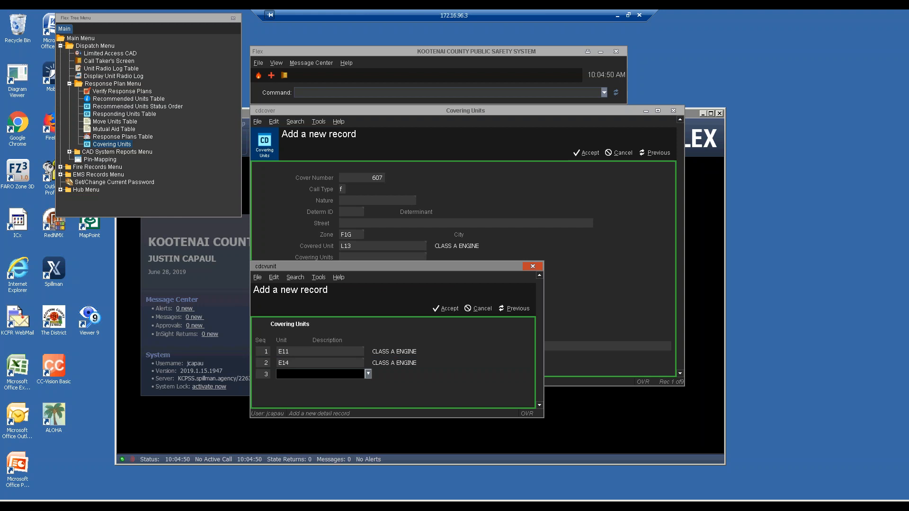
pyautogui.write('E12')
pyautogui.press('Return')
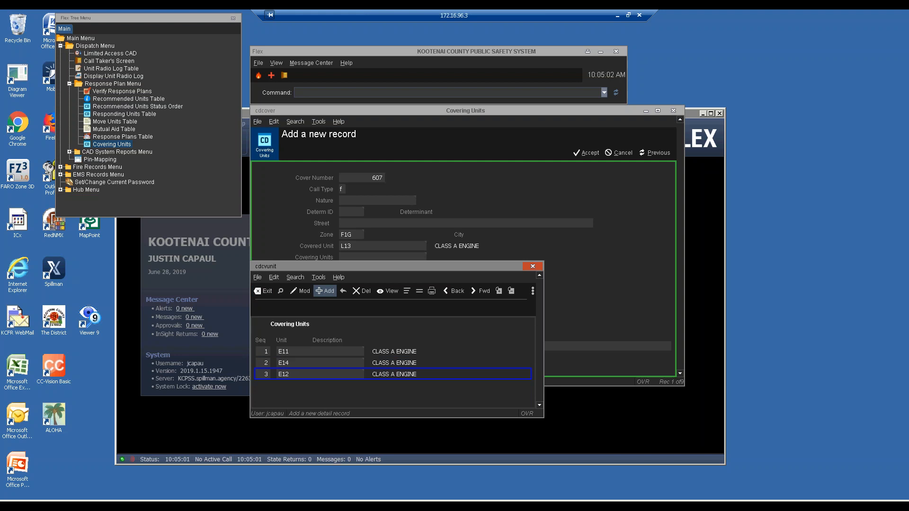
pyautogui.click(324, 291)
pyautogui.write('E522')
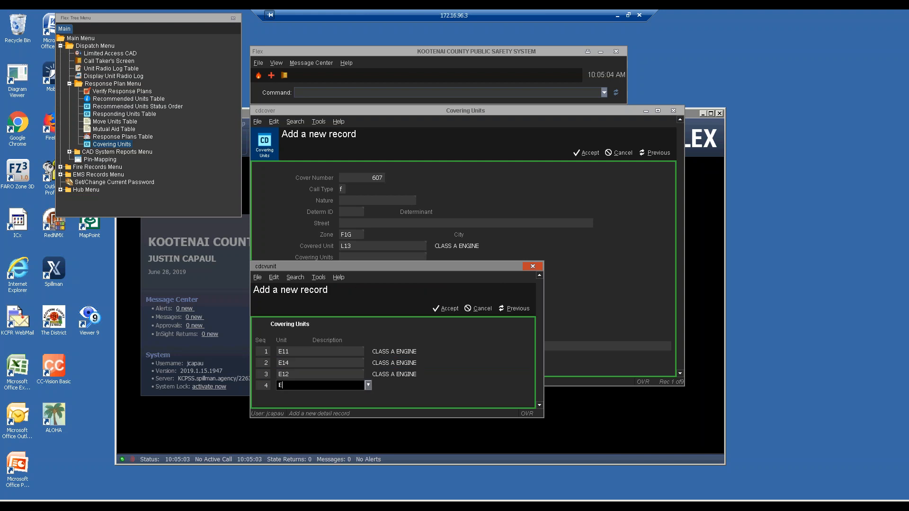
pyautogui.press('Return')
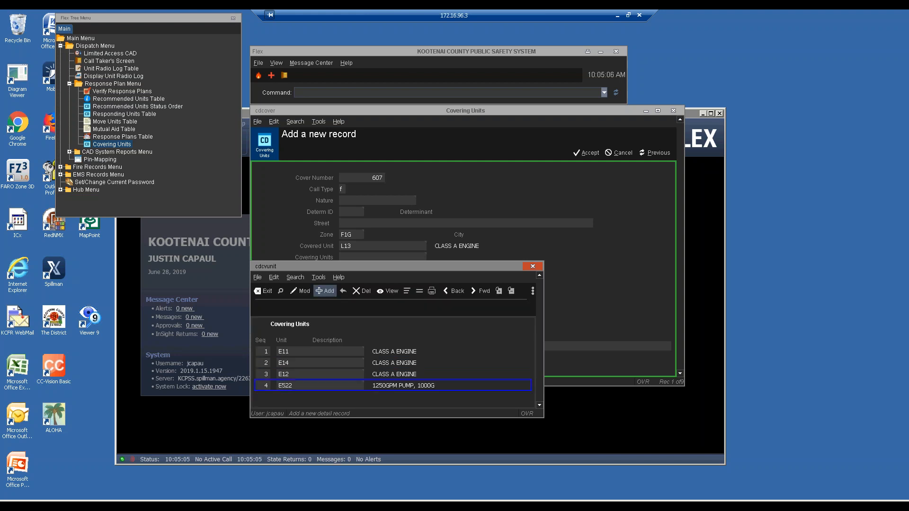
# Step: Add F3E3, E721 and E521 as further covering units, then review the list
pyautogui.click(325, 291)
pyautogui.write('E1')
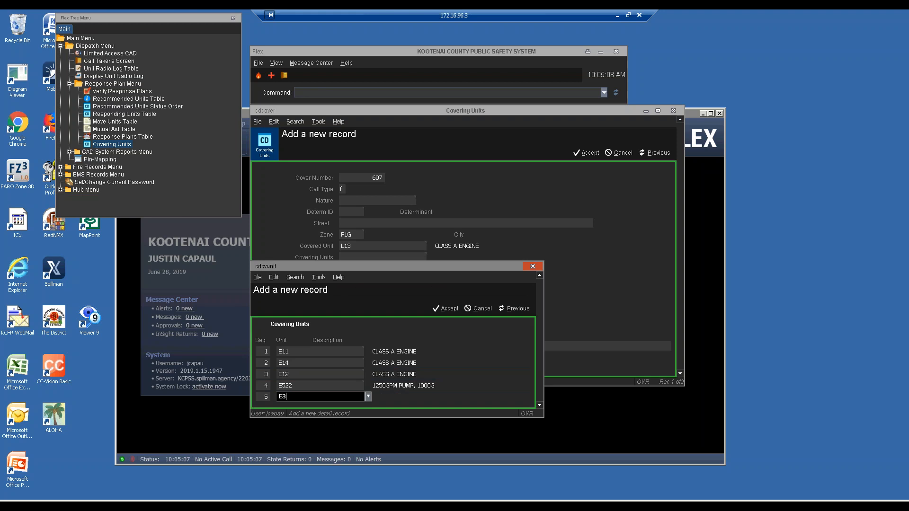
pyautogui.press('Return')
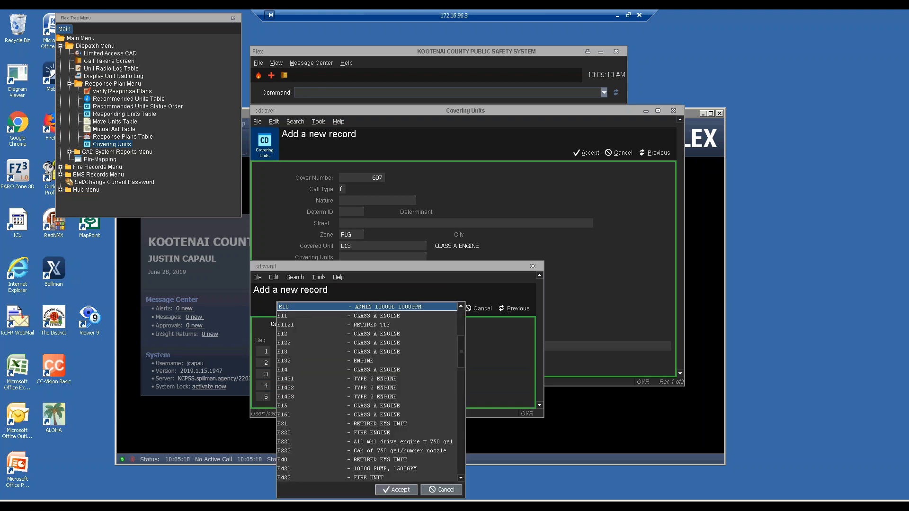
pyautogui.write('3')
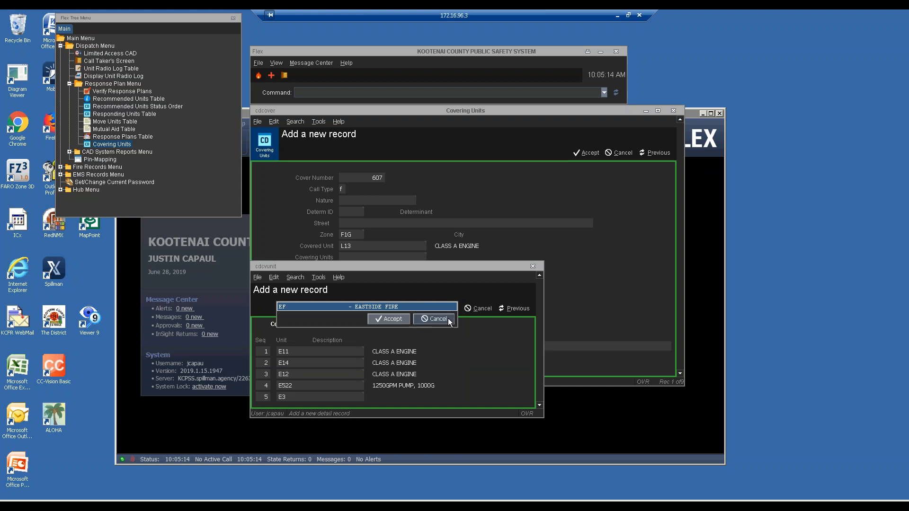
pyautogui.click(414, 318)
pyautogui.write('E')
pyautogui.press('BackSpace')
pyautogui.write('F3E3')
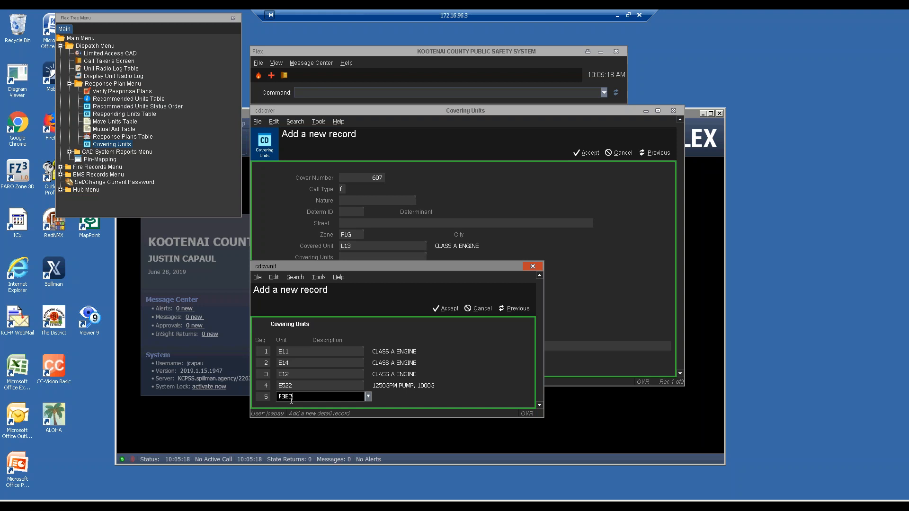
pyautogui.press('Return')
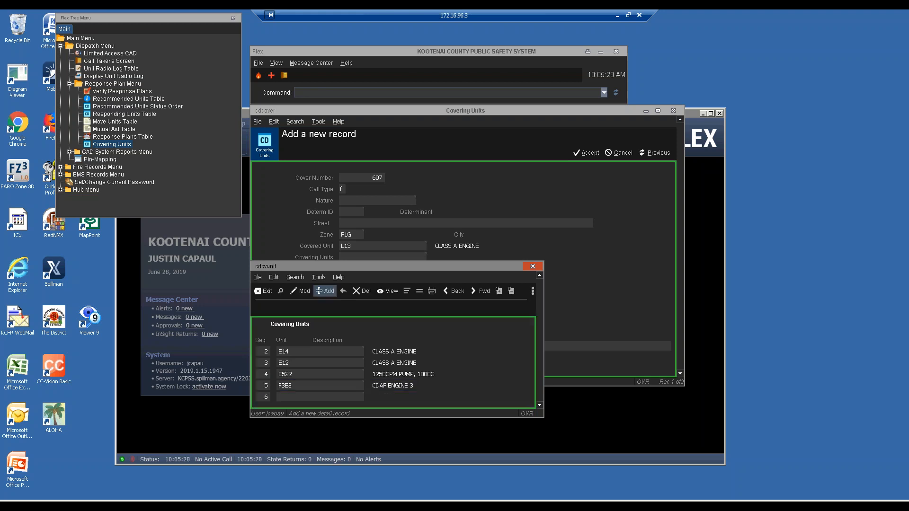
pyautogui.write('E721')
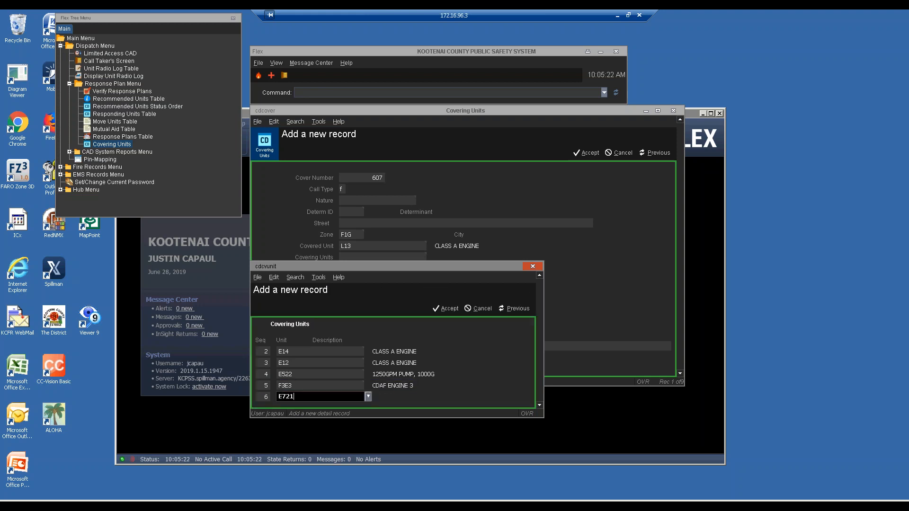
pyautogui.press('Return')
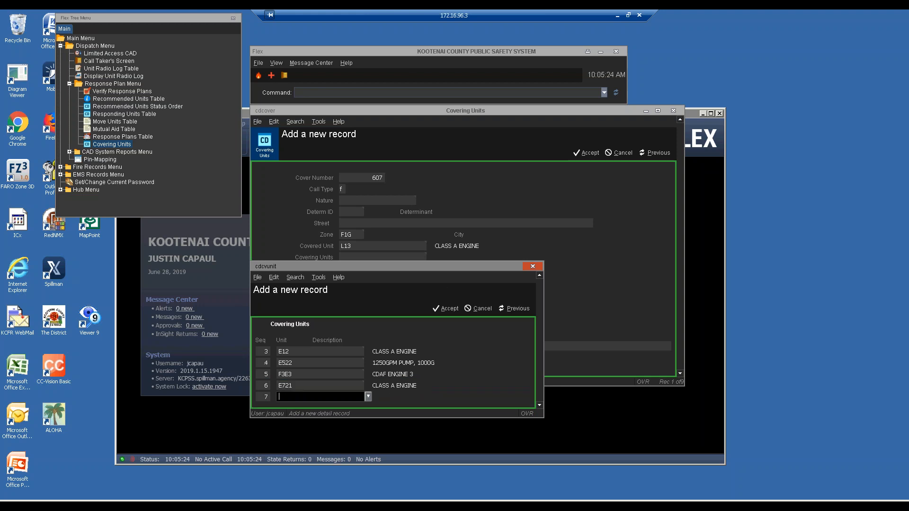
pyautogui.write('E521')
pyautogui.press('Return')
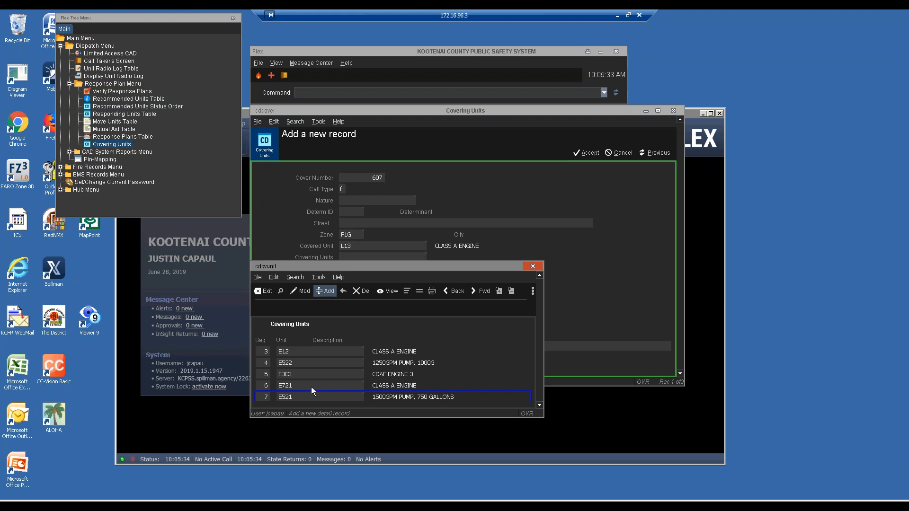
pyautogui.press('Up')
pyautogui.press('Up')
pyautogui.press('Up')
pyautogui.press('Up')
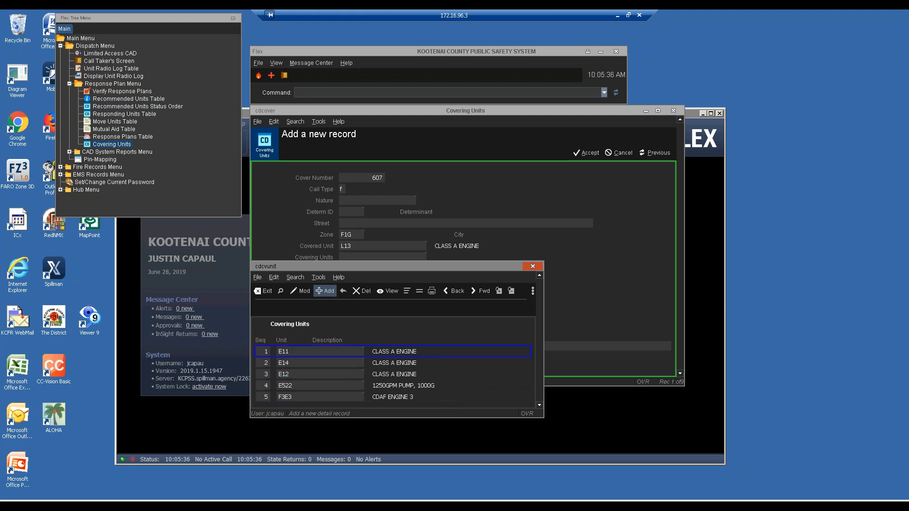
pyautogui.press('Return')
pyautogui.press('Down')
pyautogui.press('Down')
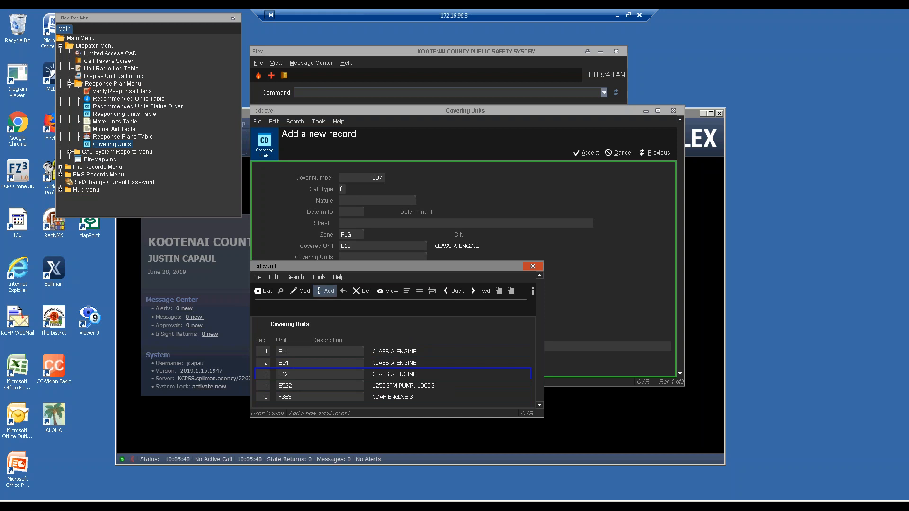
# Step: Exit the covering-units detail, cancel new record 607, and close the Covering Units window
pyautogui.press('Escape')
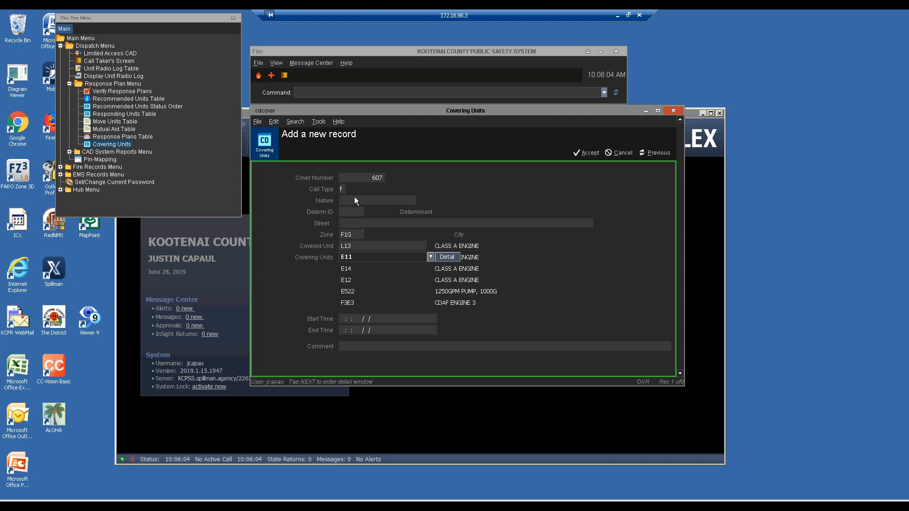
pyautogui.click(621, 153)
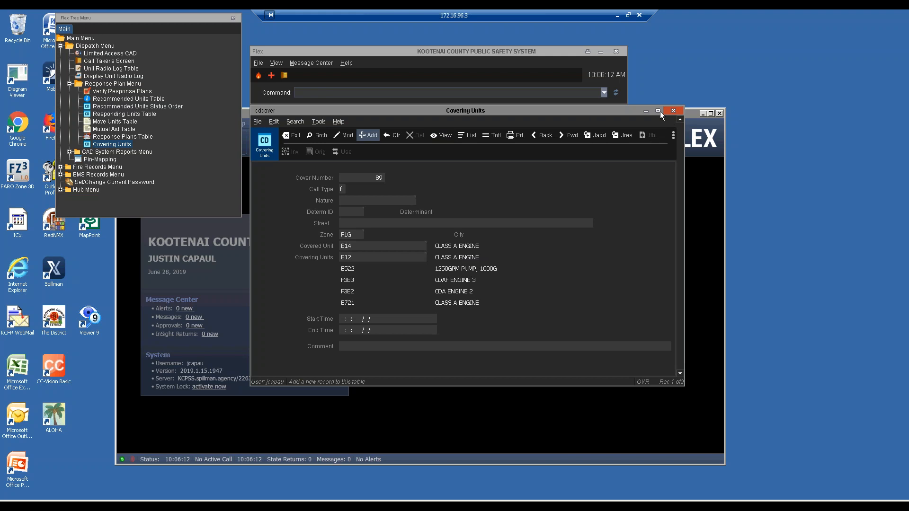
pyautogui.click(674, 109)
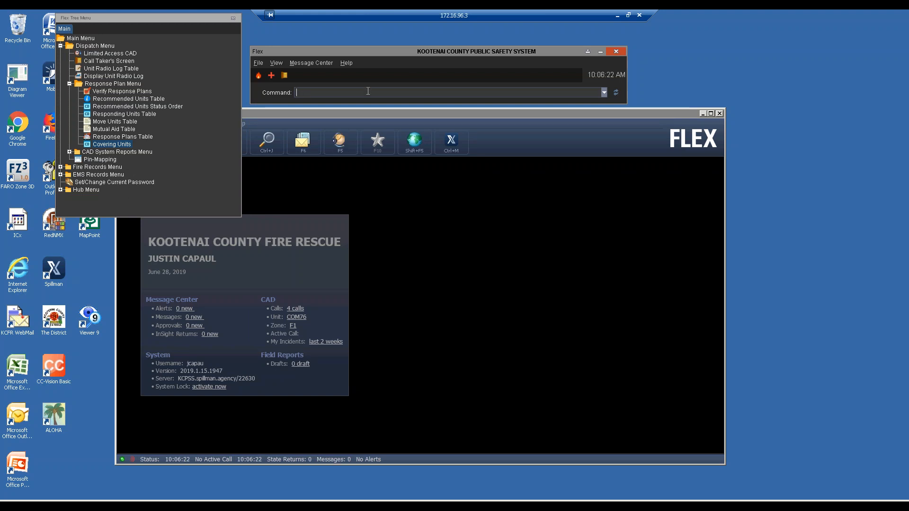
# Step: Open the Response Plans Table and start a search with call type F
pyautogui.click(119, 136)
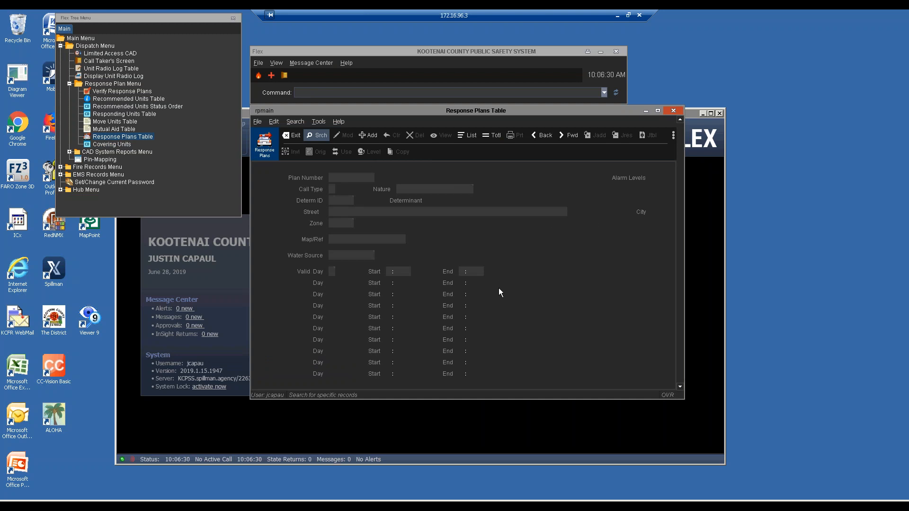
pyautogui.press('Right')
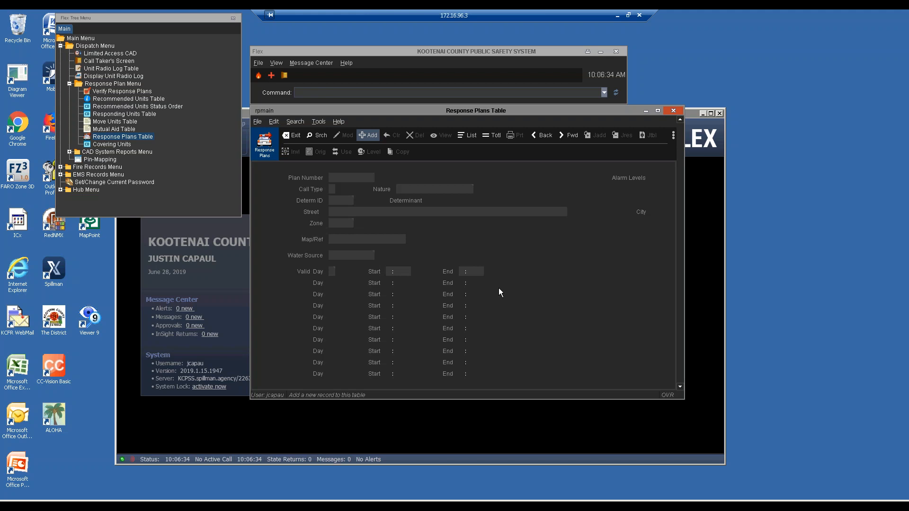
pyautogui.press('Right')
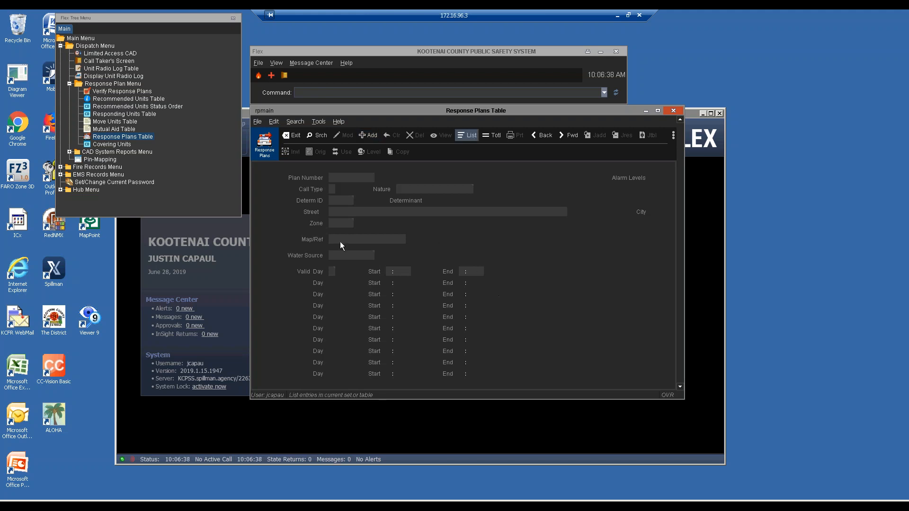
pyautogui.click(341, 212)
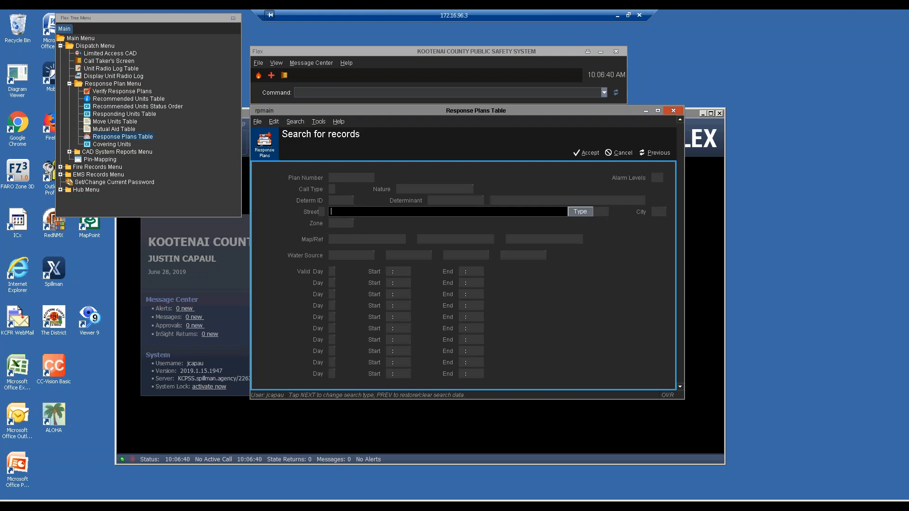
pyautogui.click(341, 223)
pyautogui.click(354, 177)
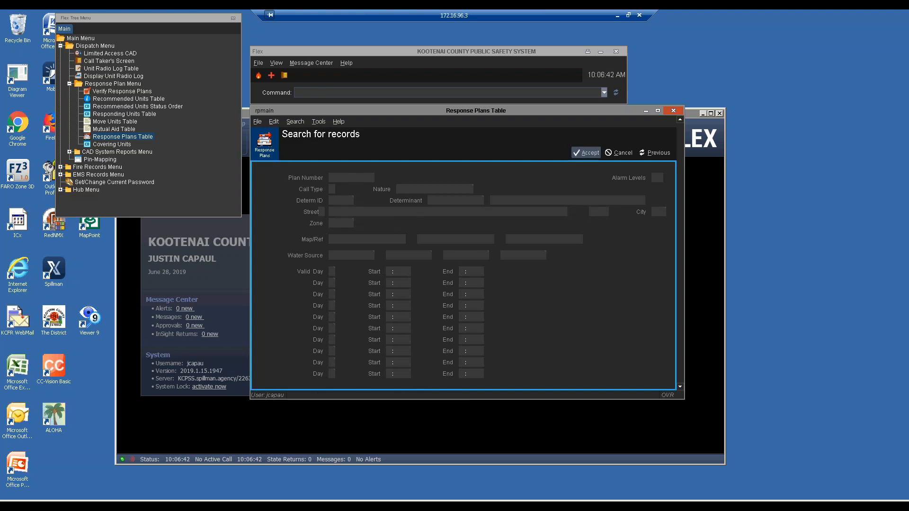
pyautogui.press('Tab')
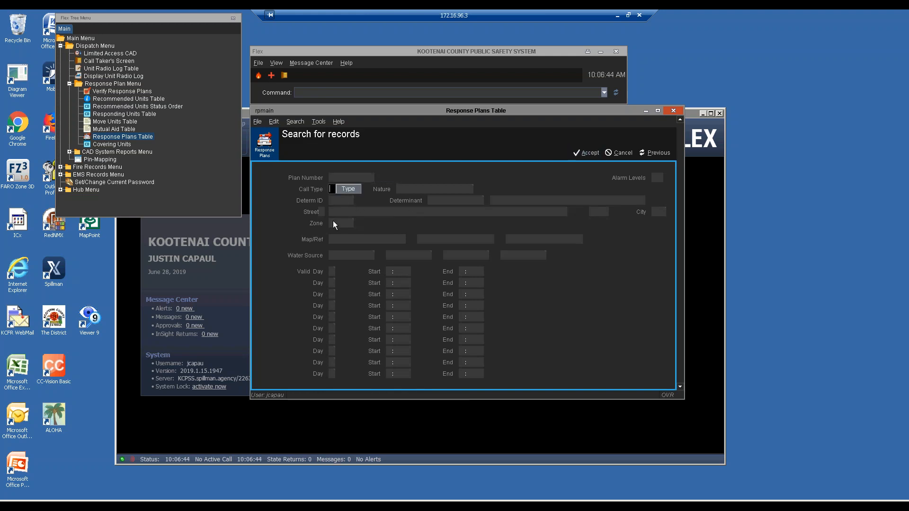
pyautogui.press('Tab')
# Step: Narrow the search to nature ACC MOTOR VEH D and zone F1G, then run it
pyautogui.click(478, 189)
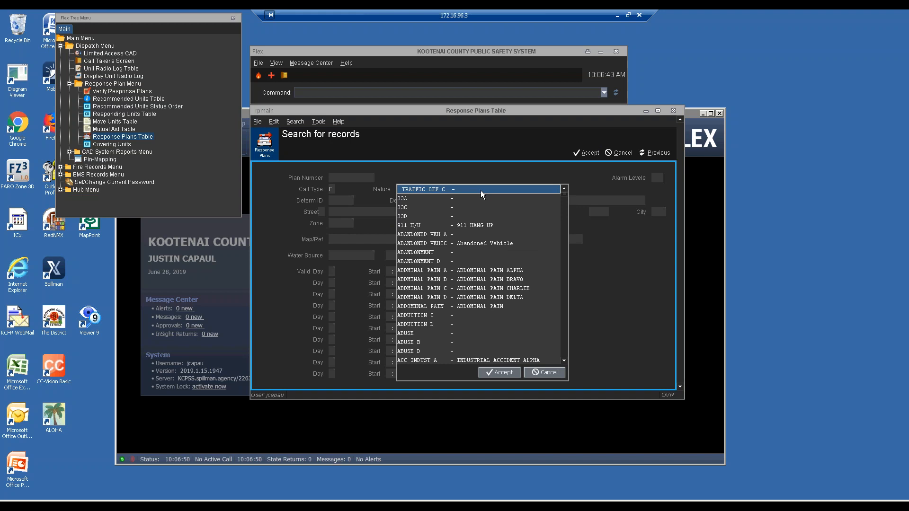
pyautogui.write('acc')
pyautogui.press('Down')
pyautogui.press('Down')
pyautogui.press('Down')
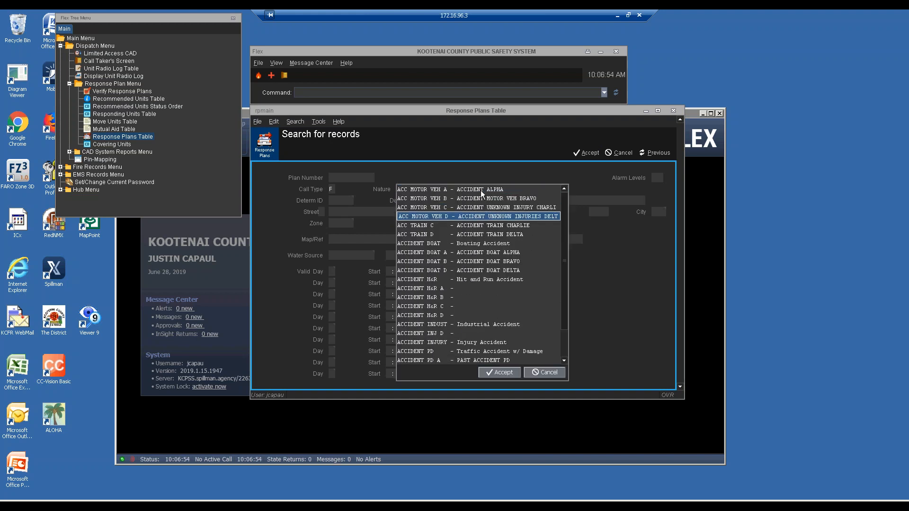
pyautogui.press('Return')
pyautogui.press('Tab')
pyautogui.press('Tab')
pyautogui.press('Tab')
pyautogui.press('Tab')
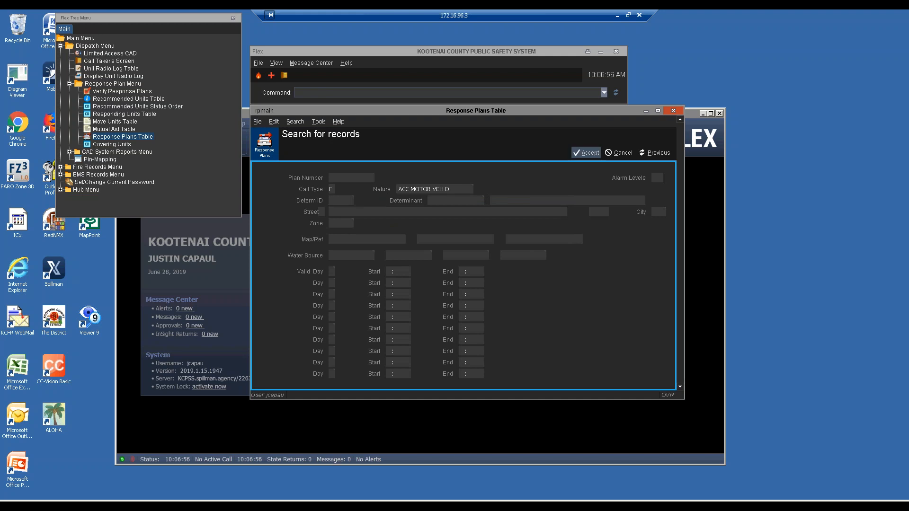
pyautogui.press('Tab')
pyautogui.press('Tab')
pyautogui.press('Tab')
pyautogui.write('F1G')
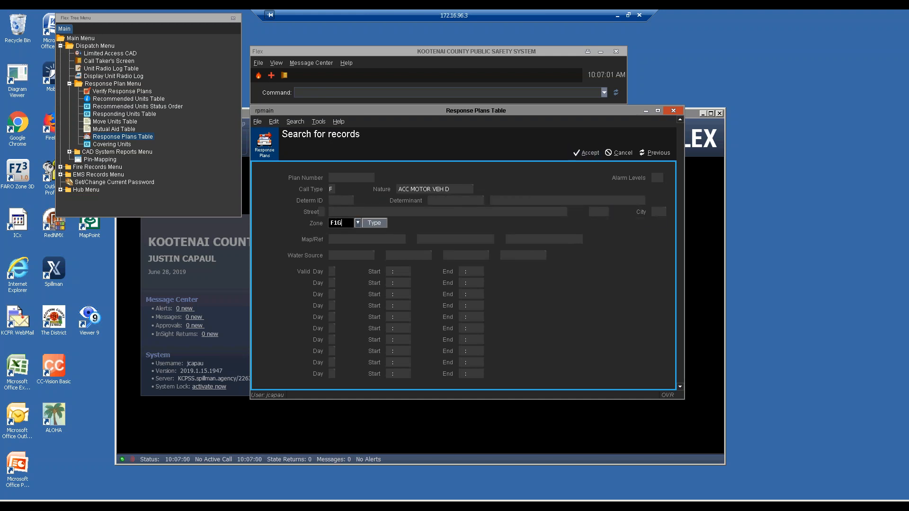
pyautogui.press('Return')
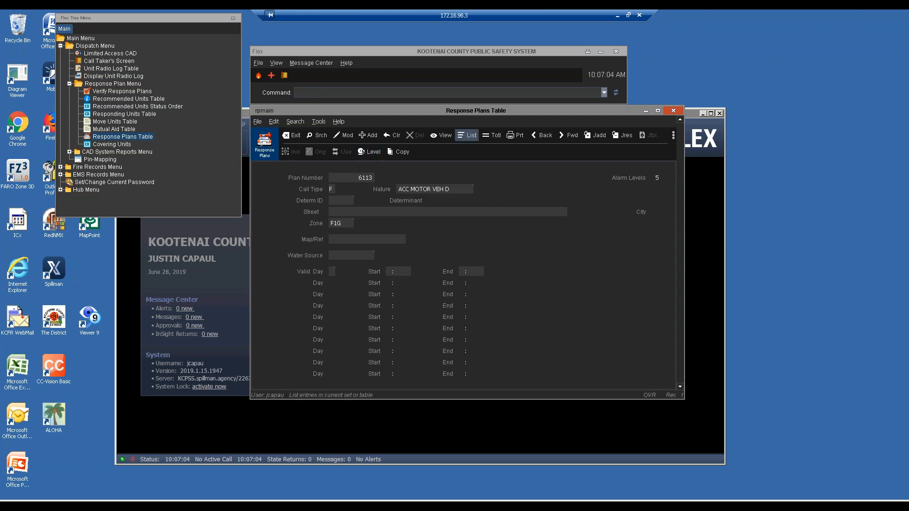
# Step: List the matching plans, step to plan 6116, then return to plan 6113
pyautogui.click(467, 135)
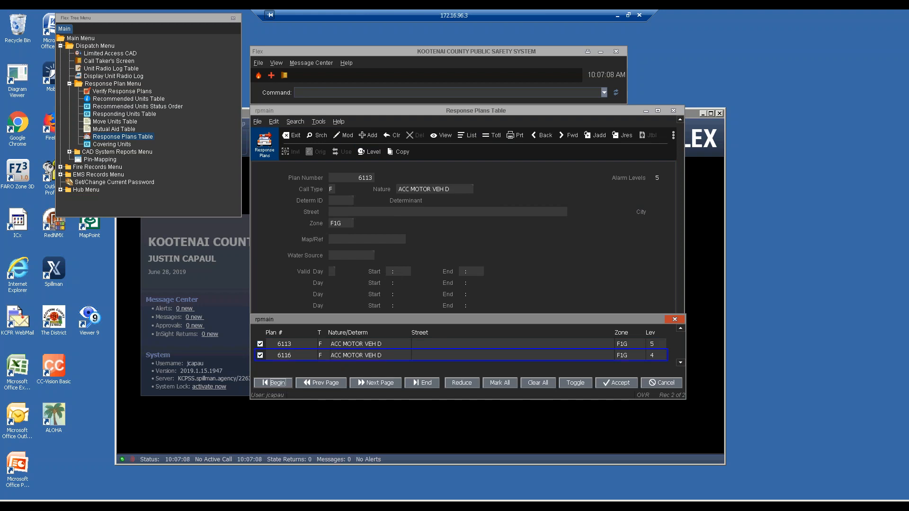
pyautogui.press('Escape')
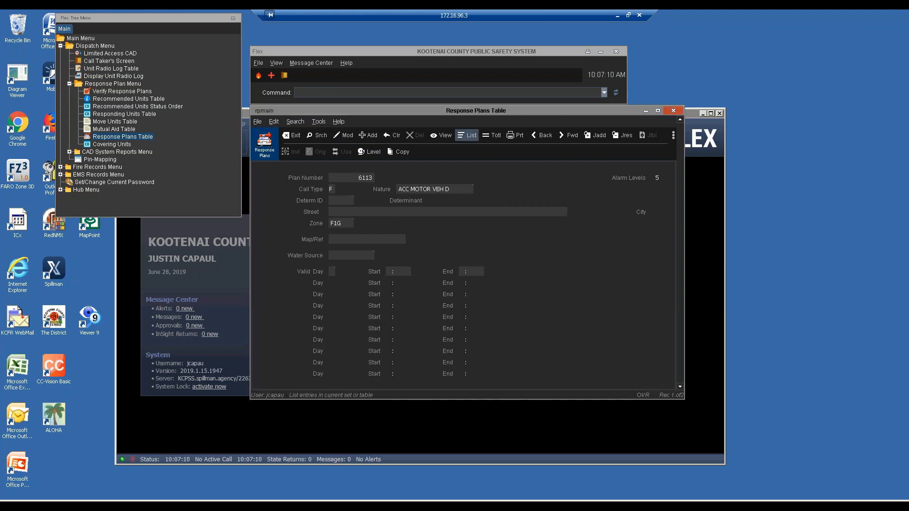
pyautogui.press('f')
pyautogui.press('b')
# Step: Show plan 6113's alarm levels and review responding units record 853 for level 1
pyautogui.click(369, 152)
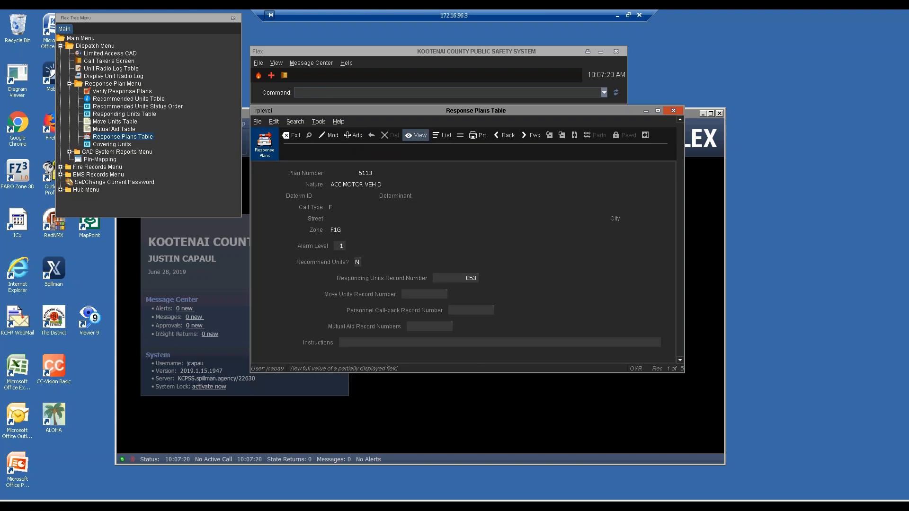
pyautogui.click(417, 135)
pyautogui.write('12')
pyautogui.press('Return')
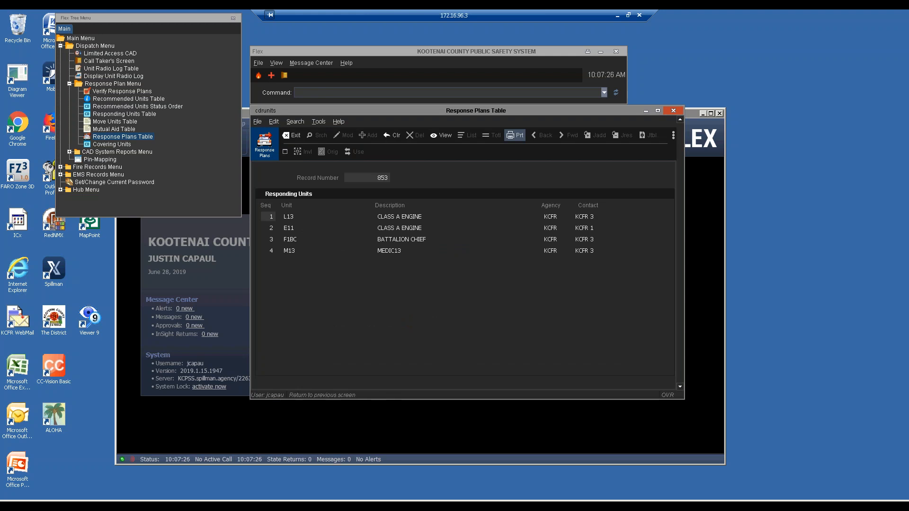
pyautogui.click(292, 135)
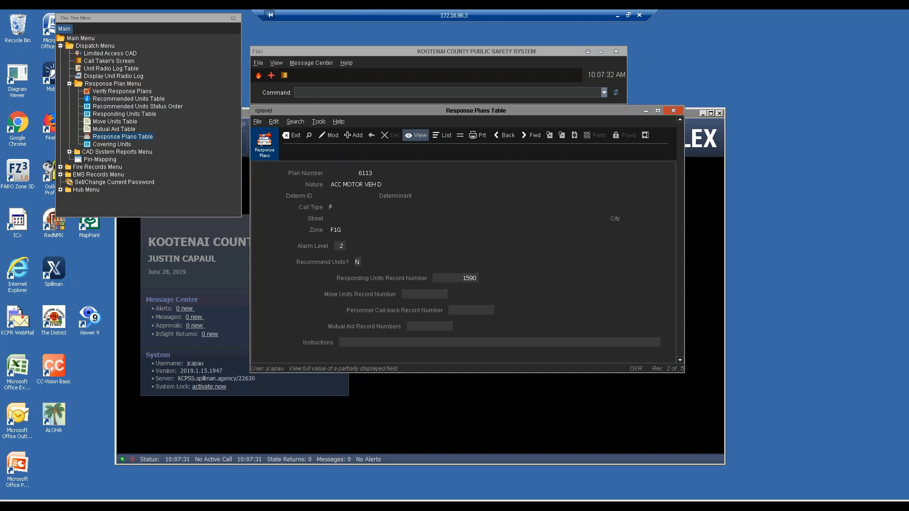
# Step: Review responding units record 1590 for alarm level 2
pyautogui.click(417, 135)
pyautogui.write('12')
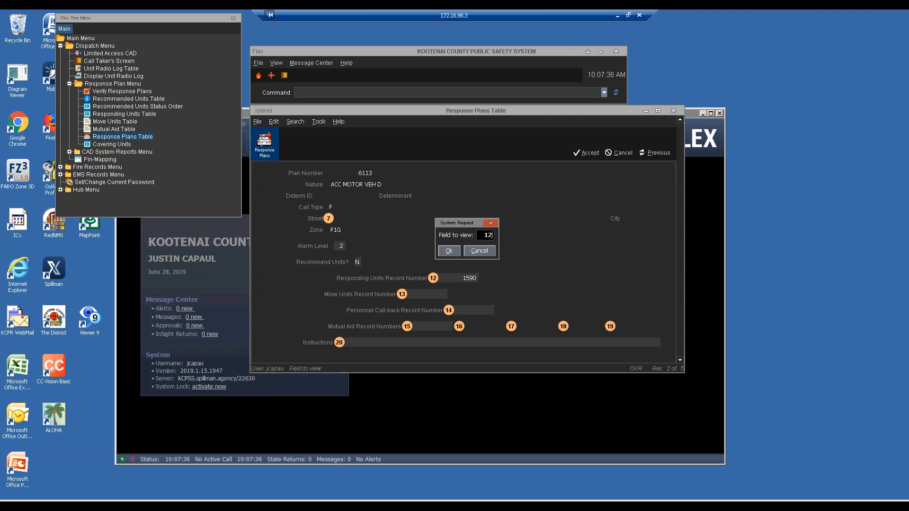
pyautogui.press('Return')
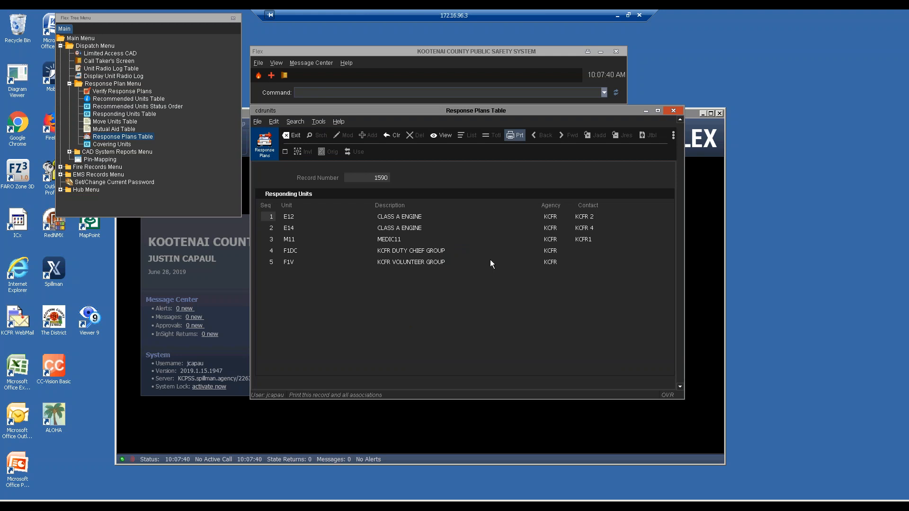
pyautogui.press('e')
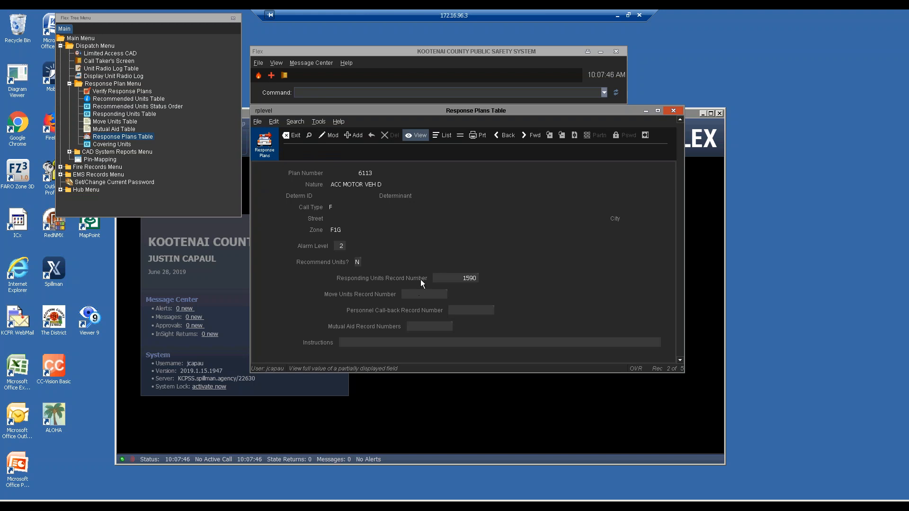
# Step: Cancel the level 2 modification without changes and exit the Response Plans Table
pyautogui.press('m')
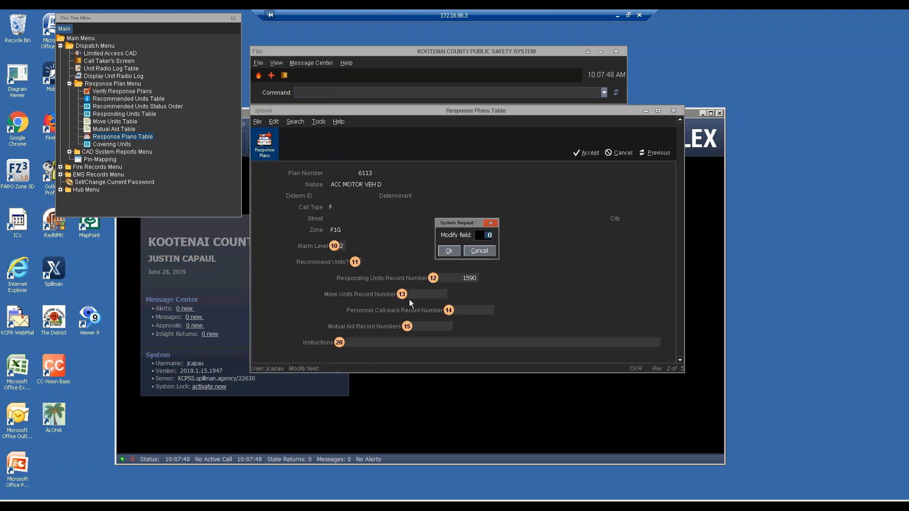
pyautogui.write('12')
pyautogui.press('Return')
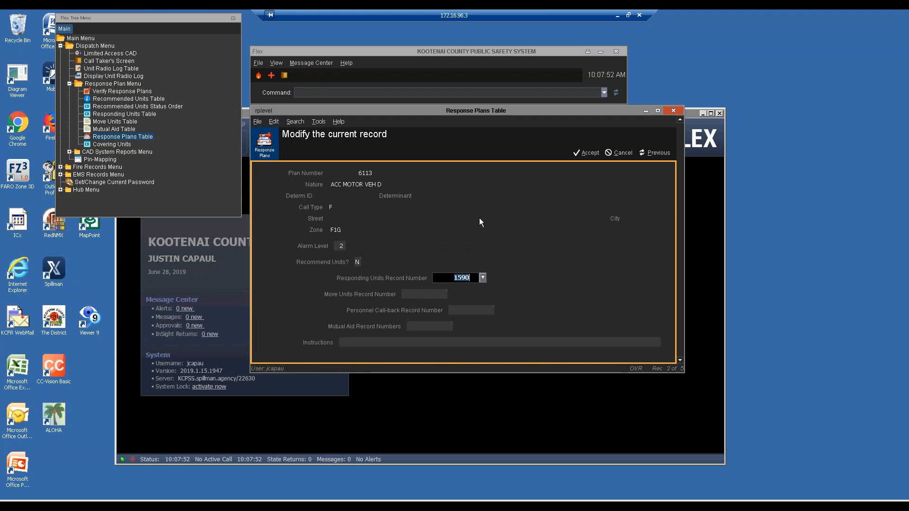
pyautogui.click(624, 154)
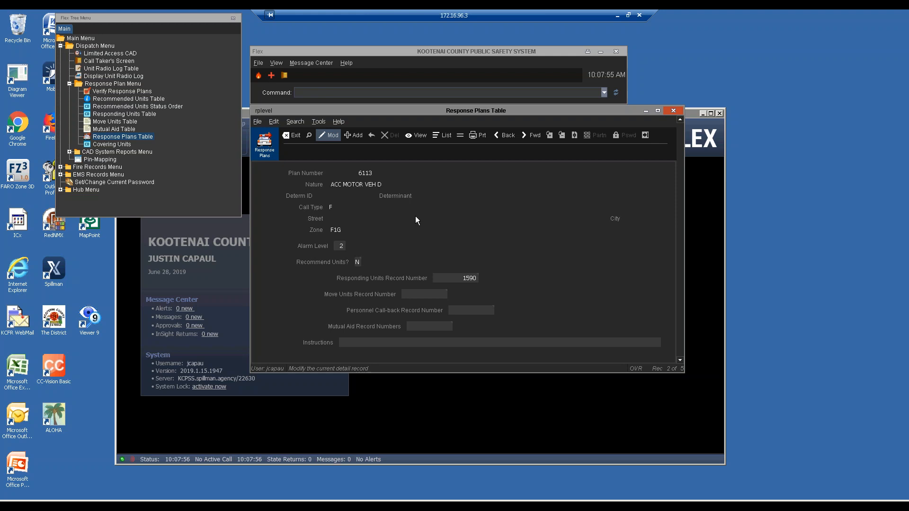
pyautogui.press('e')
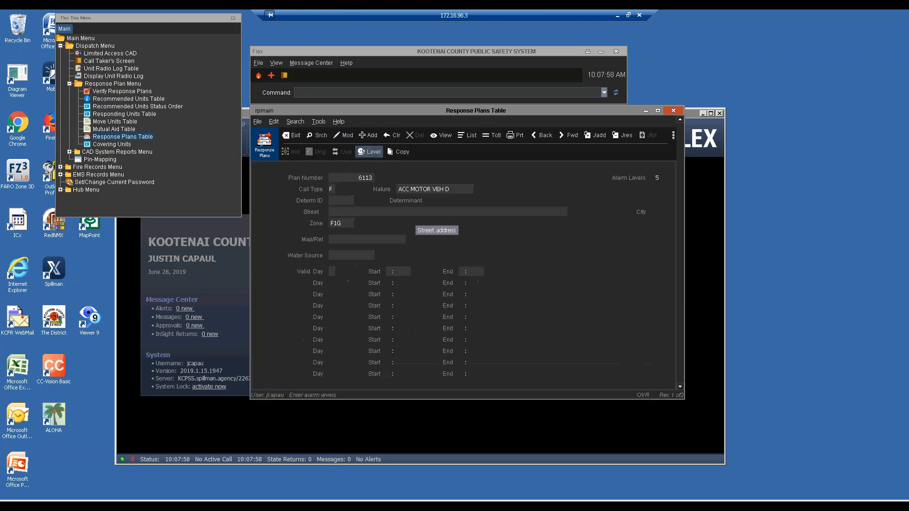
pyautogui.write('e')
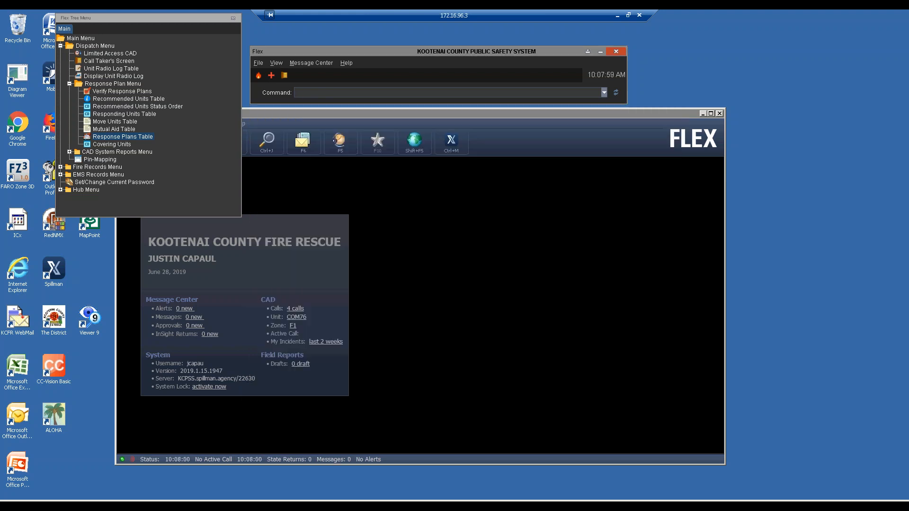
pyautogui.write('cdunit')
# Step: Briefly open and close the Units Table, then expand the Fire Records Menu
pyautogui.press('Return')
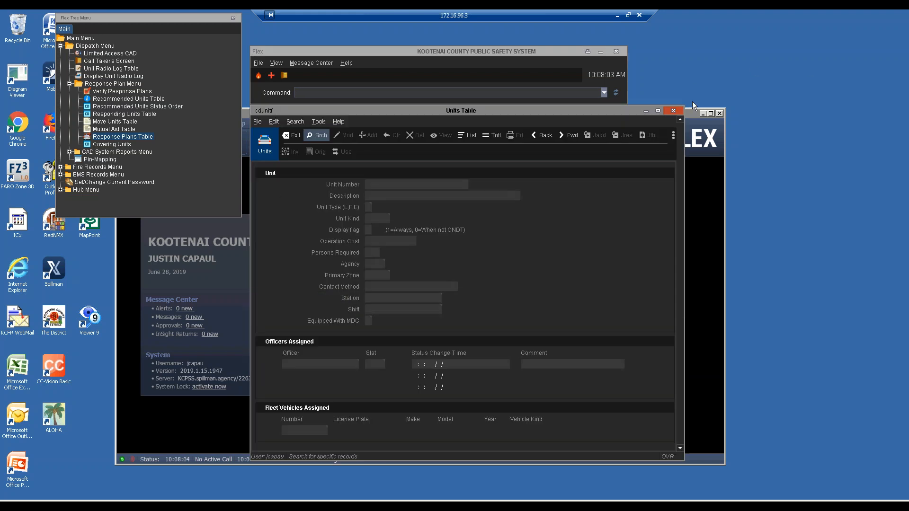
pyautogui.press('e')
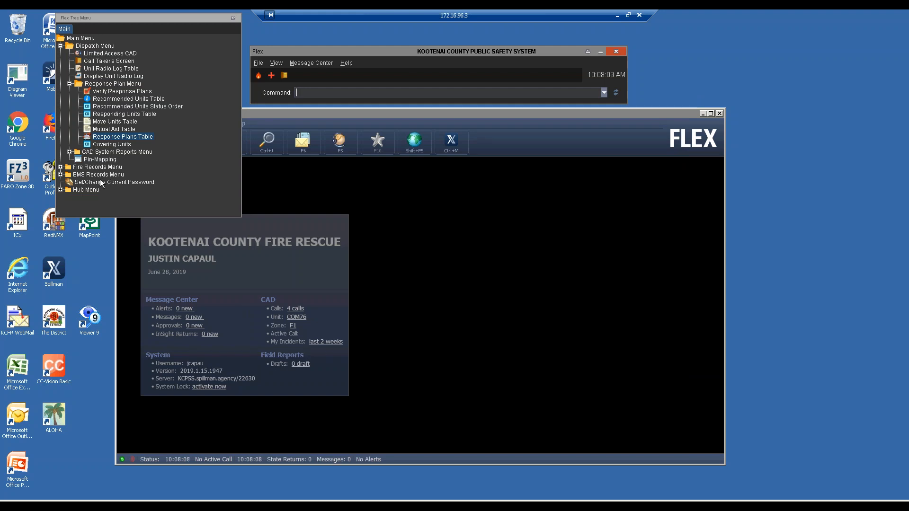
pyautogui.click(61, 167)
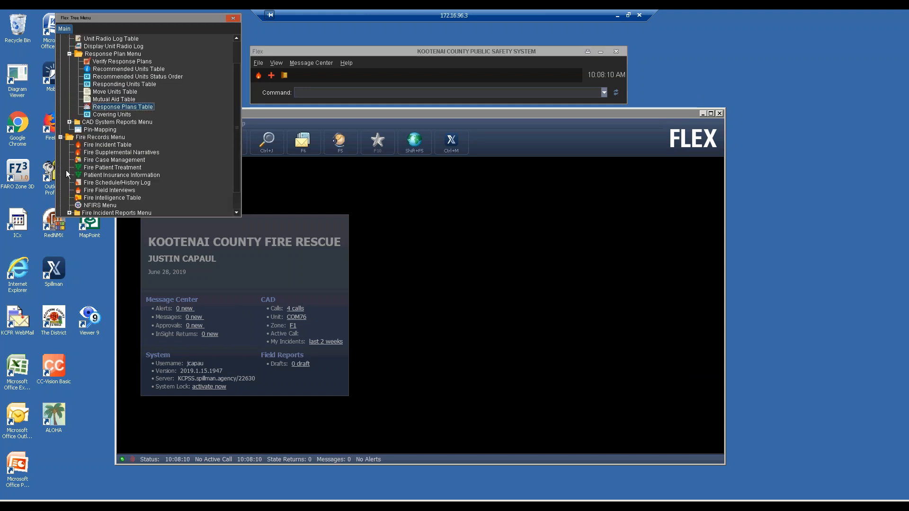
pyautogui.scroll(-2, 123, 192)
pyautogui.scroll(2, 123, 191)
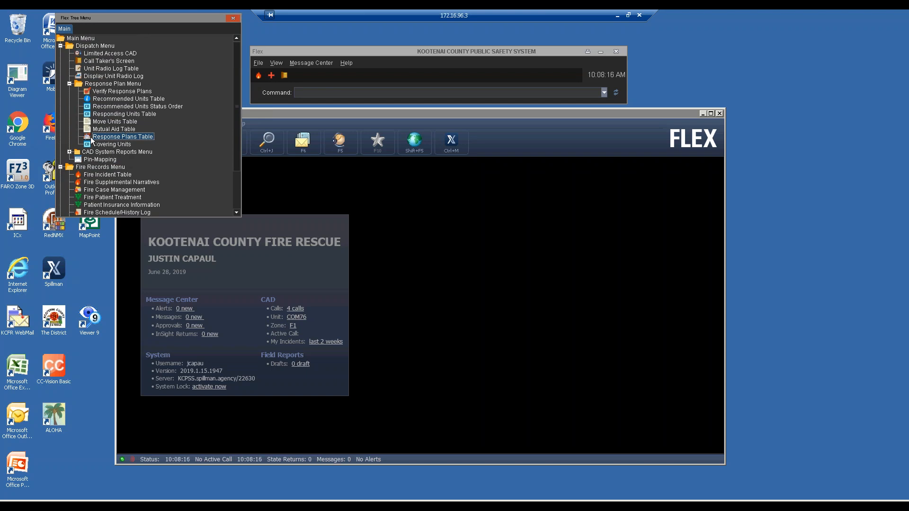
pyautogui.scroll(-3, 87, 184)
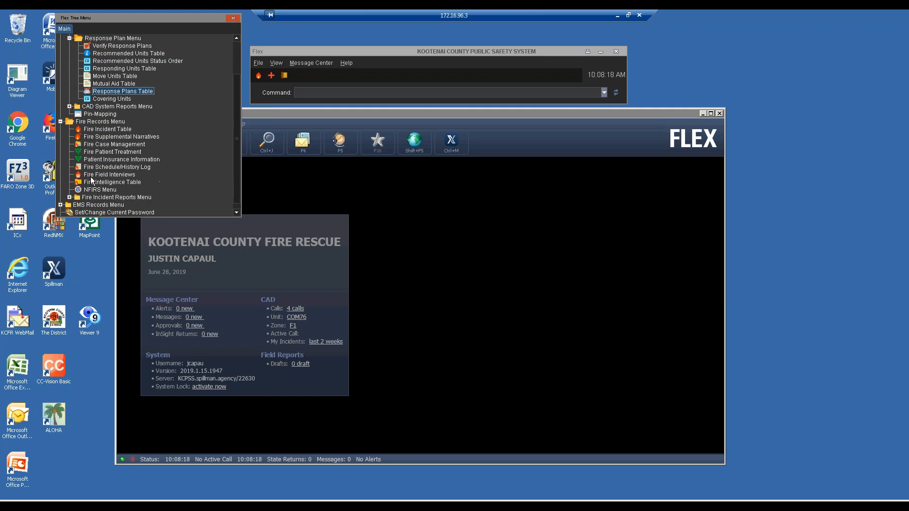
# Step: Open the Units Table with cdunit, search agency KCFR, and list all units
pyautogui.click(317, 92)
pyautogui.write('cdunit')
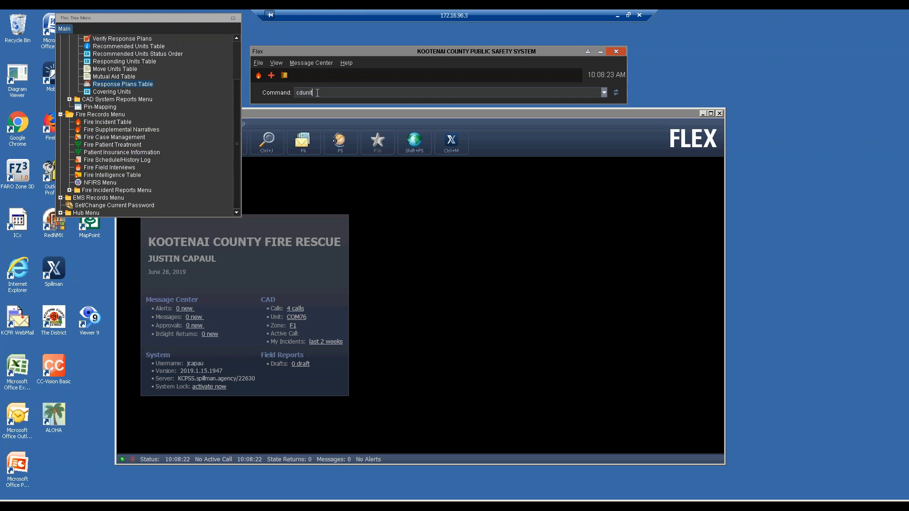
pyautogui.press('Return')
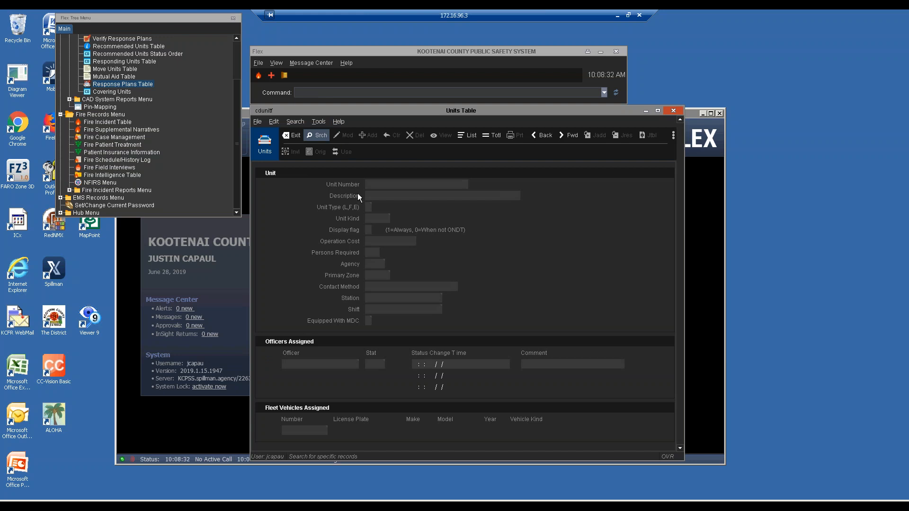
pyautogui.click(379, 265)
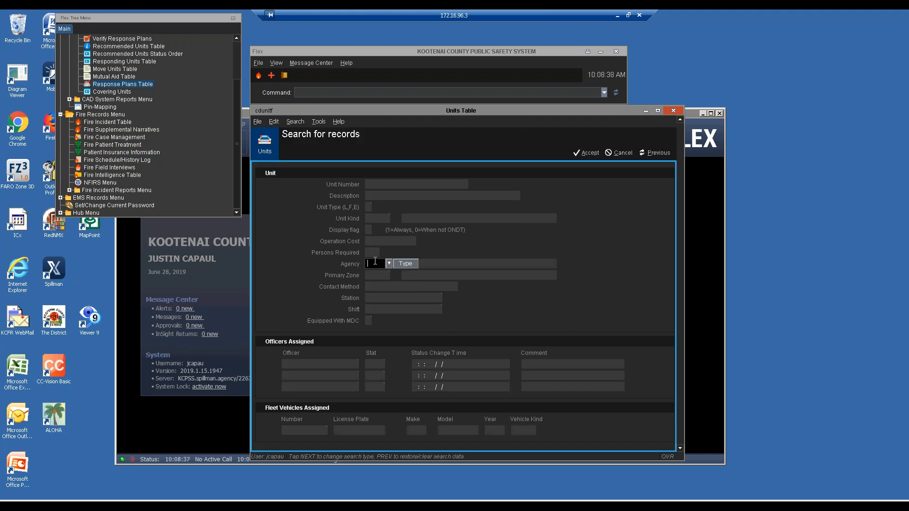
pyautogui.write('KCFR')
pyautogui.press('Return')
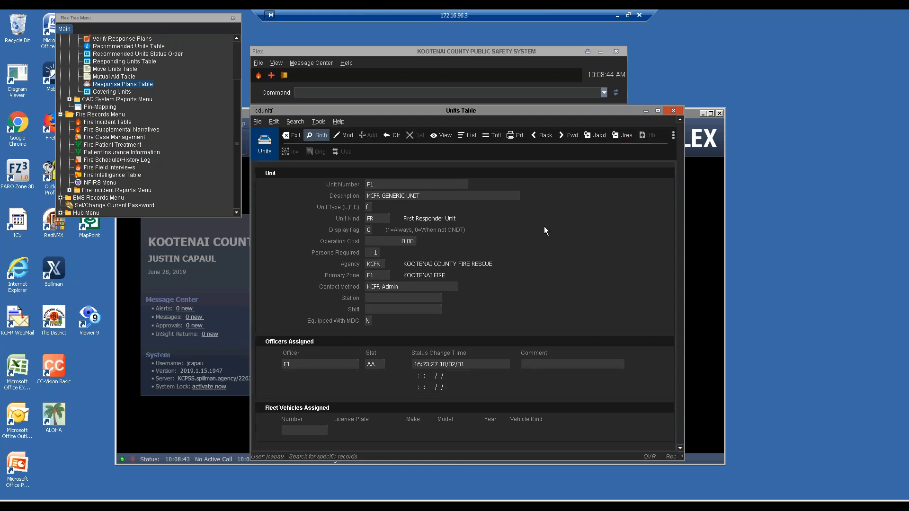
pyautogui.press('l')
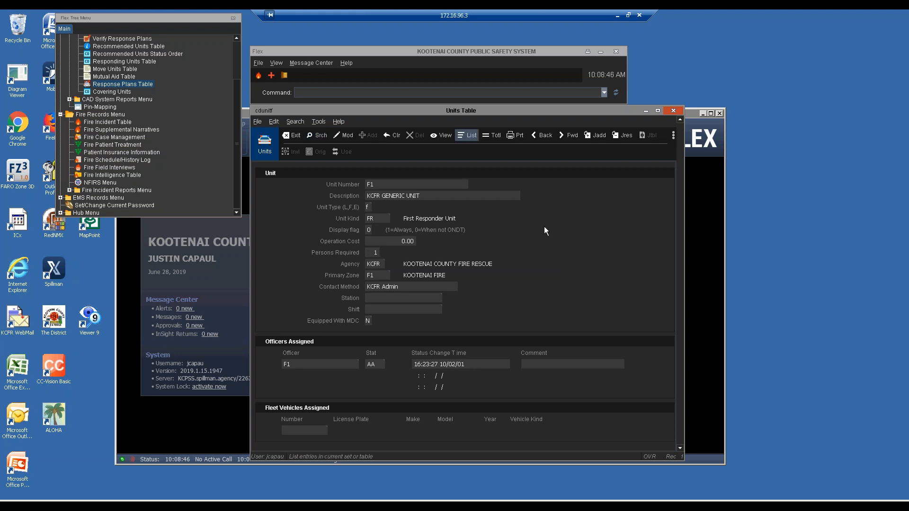
pyautogui.press('Return')
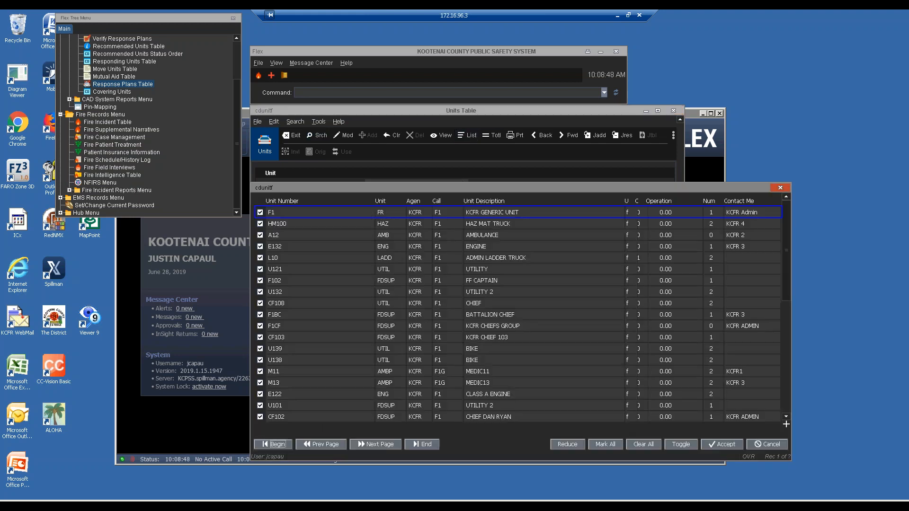
# Step: Scroll through the unit list from the top, past E122, to the last unit FT
pyautogui.press('Down')
pyautogui.press('Down')
pyautogui.press('Down')
pyautogui.press('Down')
pyautogui.press('Down')
pyautogui.press('Down')
pyautogui.press('Down')
pyautogui.press('Down')
pyautogui.press('Down')
pyautogui.press('Down')
pyautogui.press('Down')
pyautogui.press('Down')
pyautogui.press('Down')
pyautogui.press('Down')
pyautogui.press('Down')
pyautogui.press('Down')
pyautogui.press('Down')
pyautogui.press('Down')
pyautogui.press('Down')
pyautogui.press('Down')
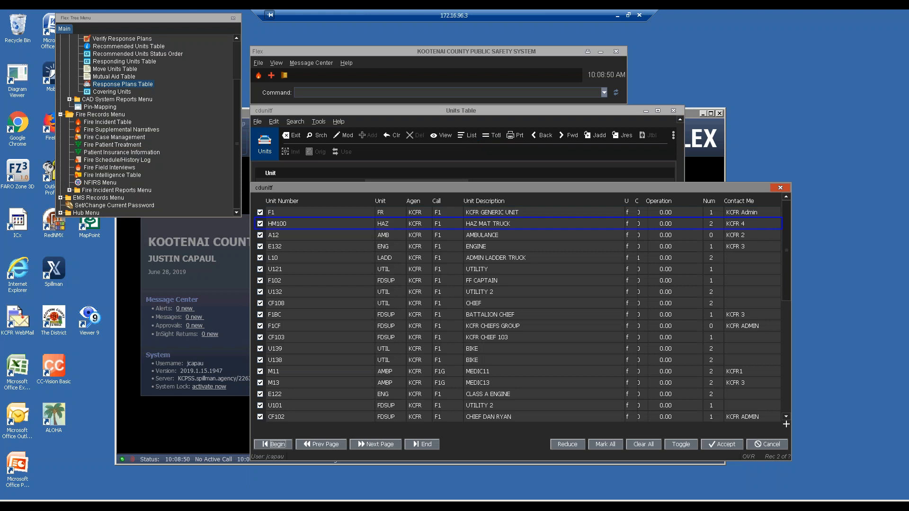
pyautogui.press('Down')
pyautogui.press('Down')
pyautogui.press('Down')
pyautogui.press('Down')
pyautogui.press('Down')
pyautogui.press('Down')
pyautogui.press('Down')
pyautogui.press('Down')
pyautogui.press('Down')
pyautogui.press('Down')
pyautogui.press('Down')
pyautogui.press('Down')
pyautogui.press('Down')
pyautogui.press('Down')
pyautogui.press('Down')
pyautogui.press('Down')
pyautogui.press('Down')
pyautogui.press('Down')
pyautogui.press('Down')
pyautogui.press('Down')
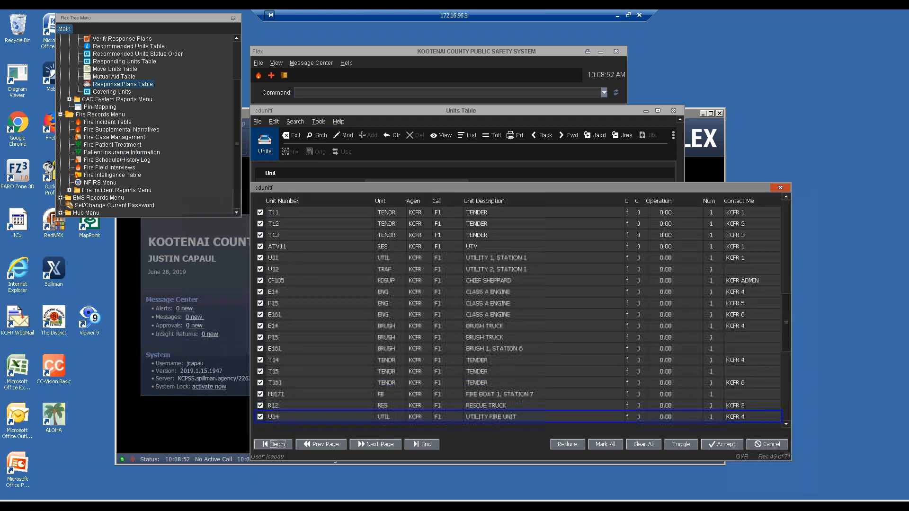
pyautogui.press('pageup')
pyautogui.press('pageup')
pyautogui.press('pageup')
pyautogui.press('pageup')
pyautogui.press('Down')
pyautogui.press('Down')
pyautogui.press('Down')
pyautogui.press('Down')
pyautogui.press('Down')
pyautogui.press('Down')
pyautogui.press('Down')
pyautogui.press('Down')
pyautogui.press('Down')
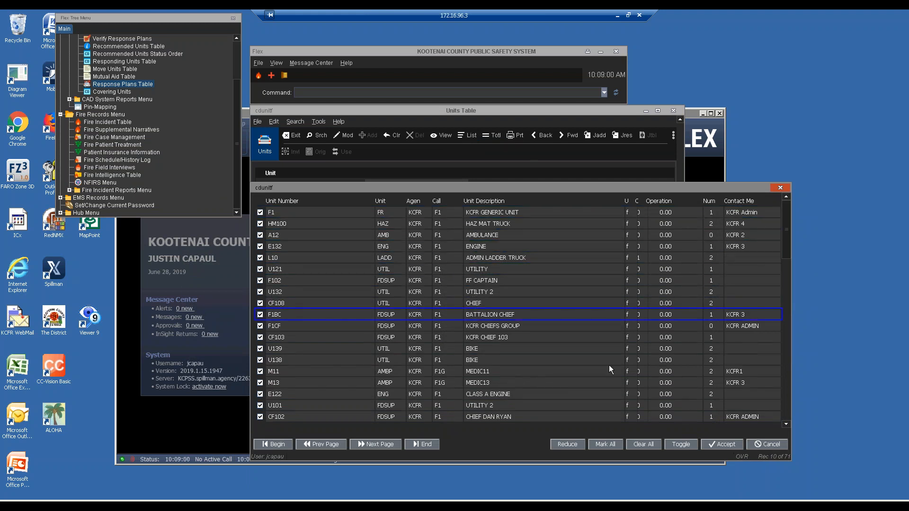
pyautogui.press('Down')
pyautogui.press('Down')
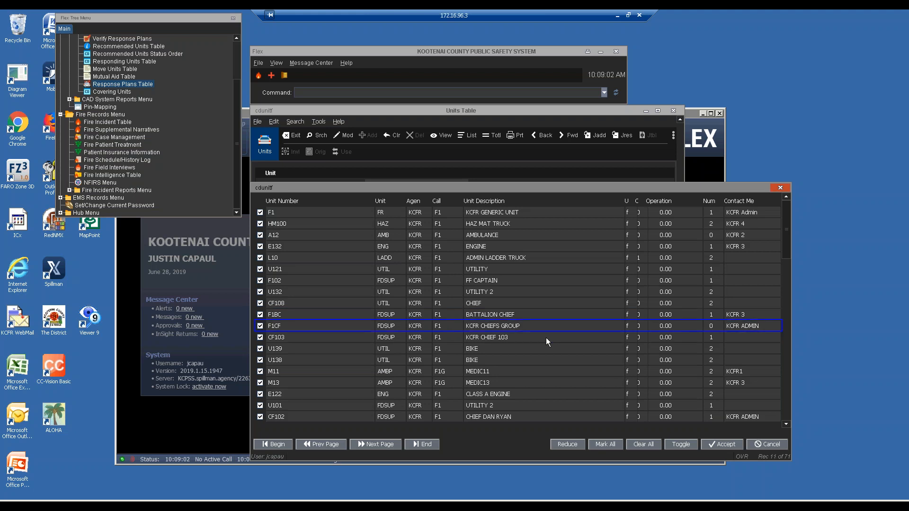
pyautogui.press('Down')
pyautogui.press('Down')
pyautogui.press('Down')
pyautogui.click(279, 393)
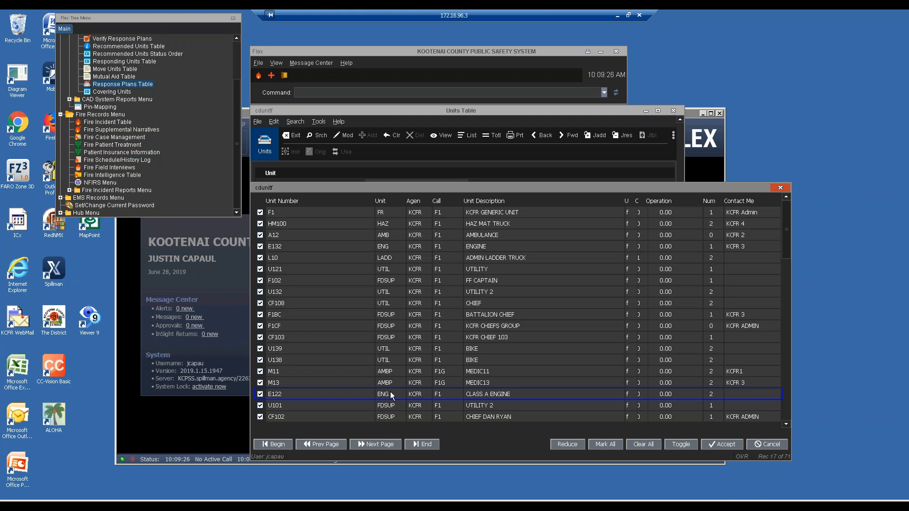
pyautogui.scroll(-7, 391, 393)
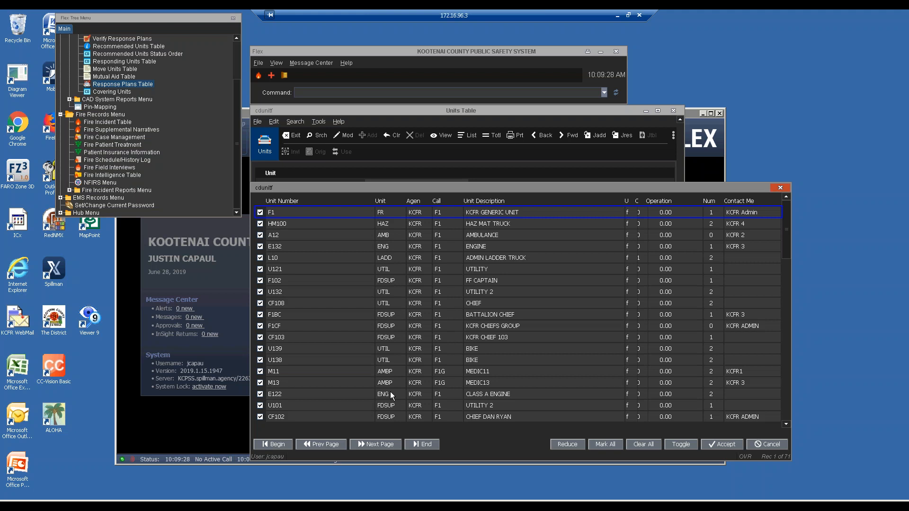
pyautogui.scroll(-6, 390, 393)
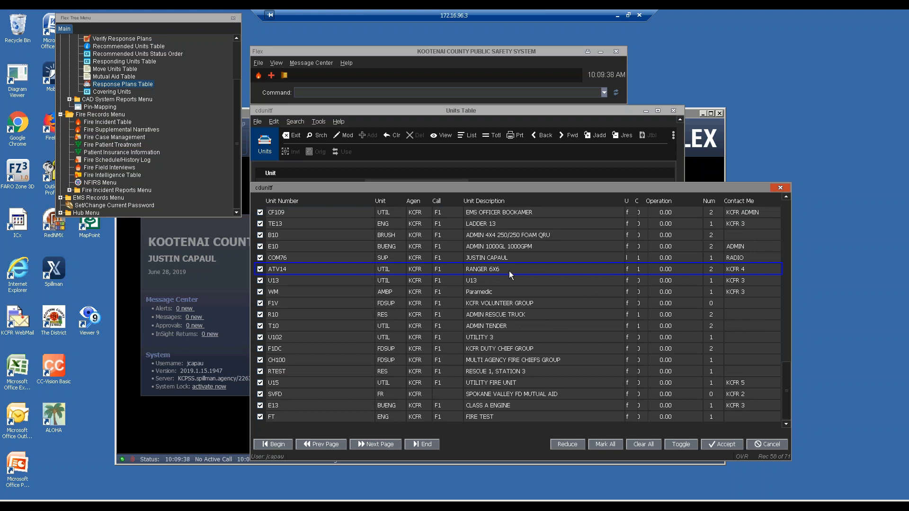
pyautogui.hotkey('ctrl', 'End')
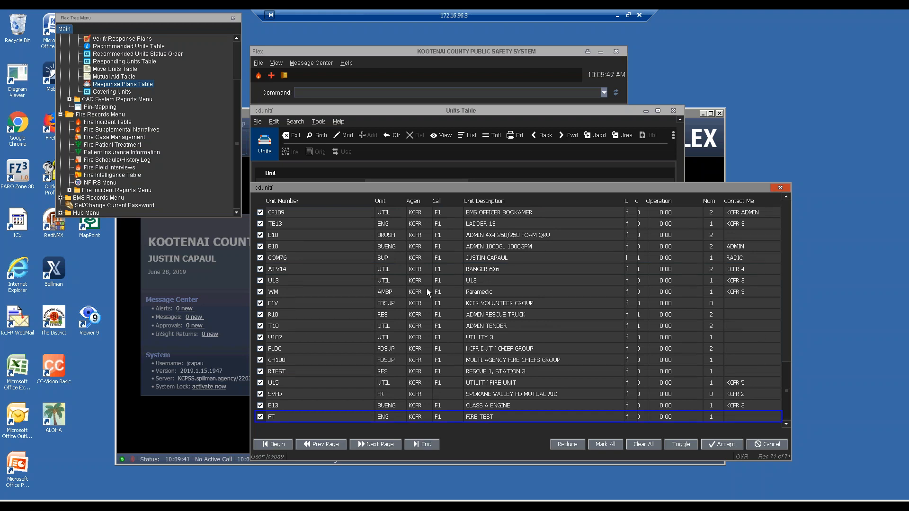
pyautogui.press('Up')
pyautogui.press('Up')
pyautogui.press('Up')
pyautogui.press('Up')
pyautogui.press('Up')
pyautogui.press('Up')
pyautogui.press('Up')
# Step: Close the unit list, reopen it, then close it again
pyautogui.click(765, 444)
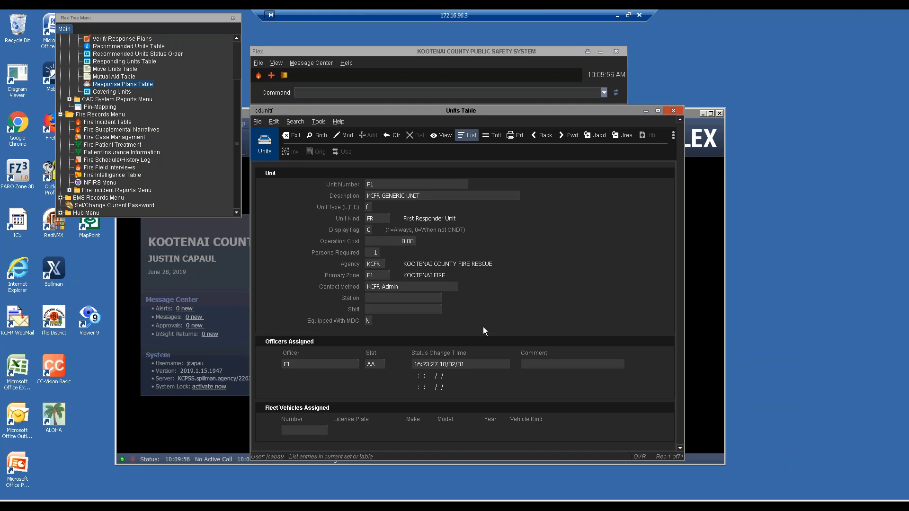
pyautogui.click(467, 135)
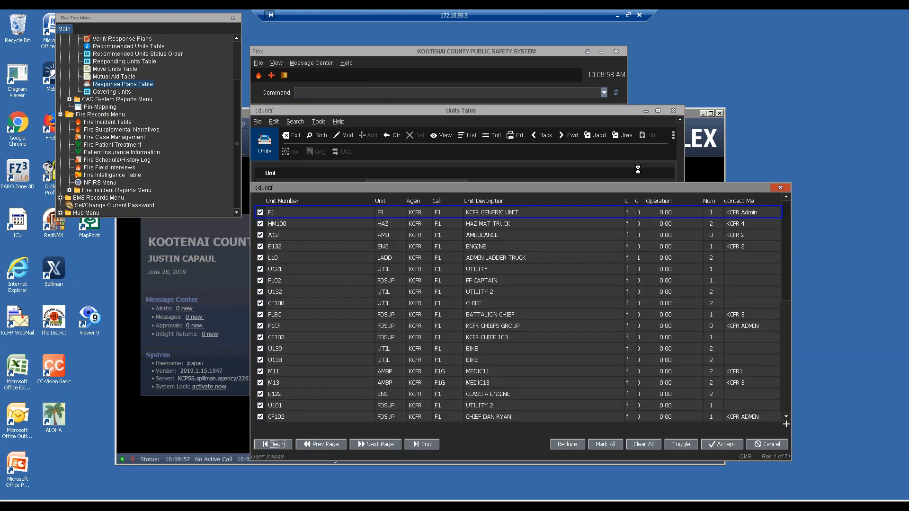
pyautogui.click(780, 188)
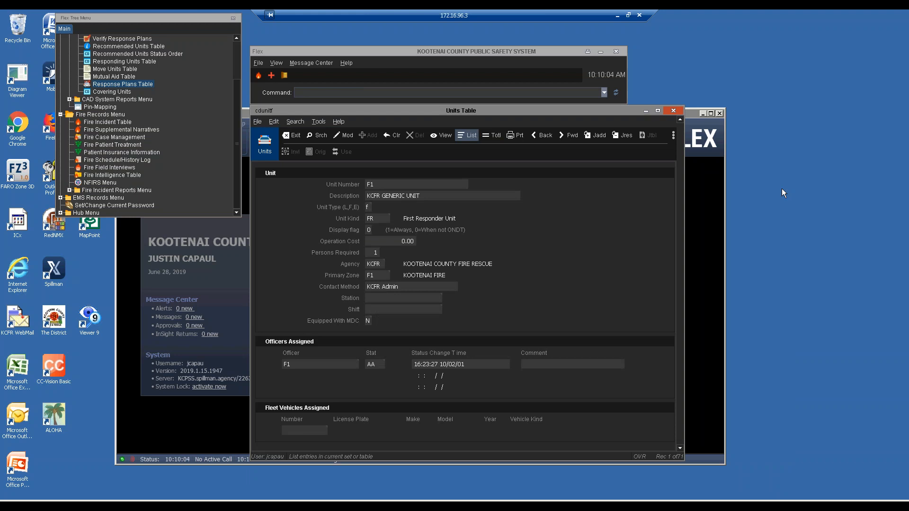
# Step: Close the Units Table, quit Flex with the exit command, and start a Start menu search
pyautogui.click(303, 135)
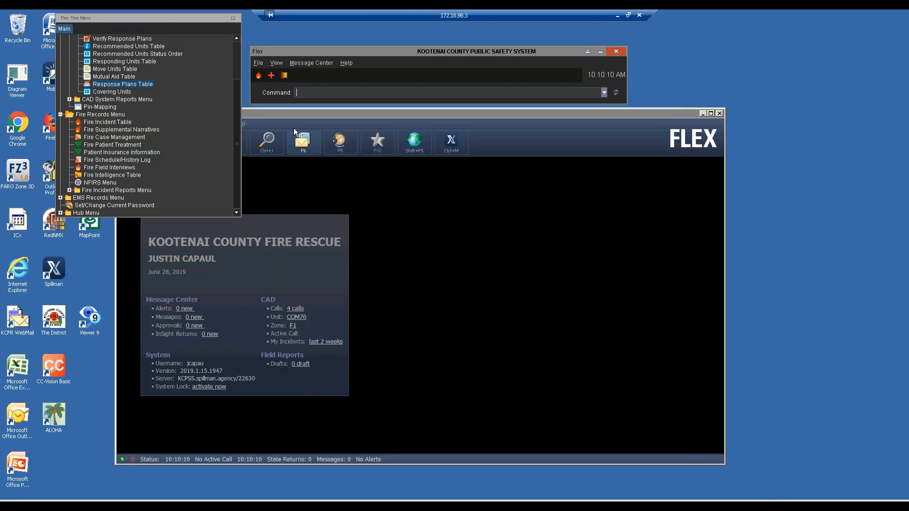
pyautogui.write('exit')
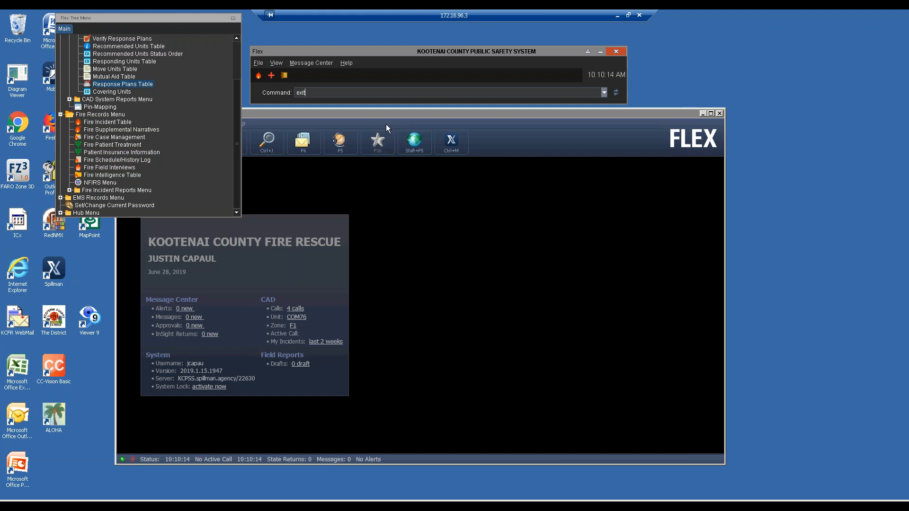
pyautogui.press('Return')
pyautogui.press('Return')
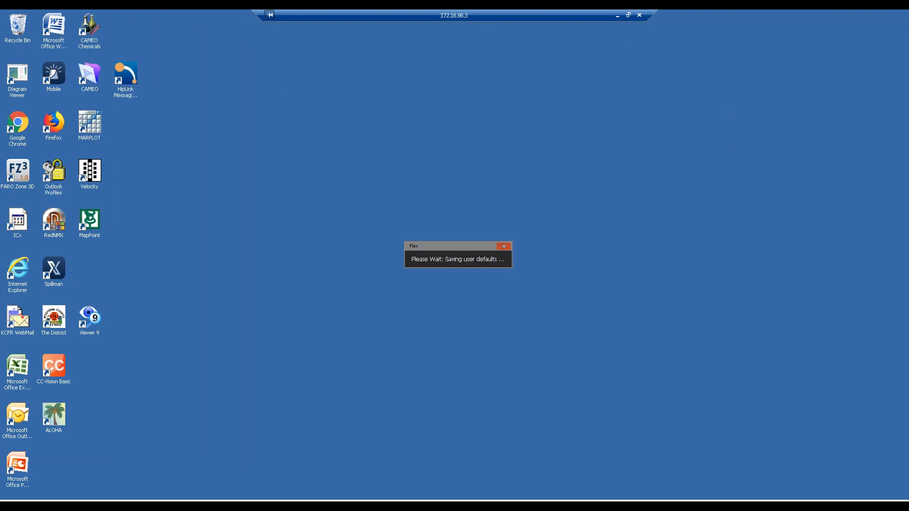
pyautogui.press('super')
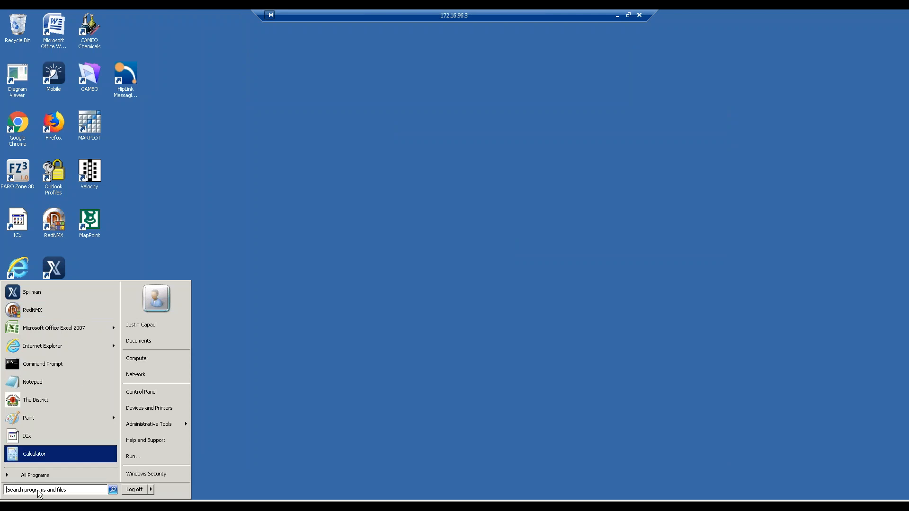
pyautogui.click(35, 490)
# Step: Launch Word from the search results and type the first contact's e-mail address
pyautogui.write('excel')
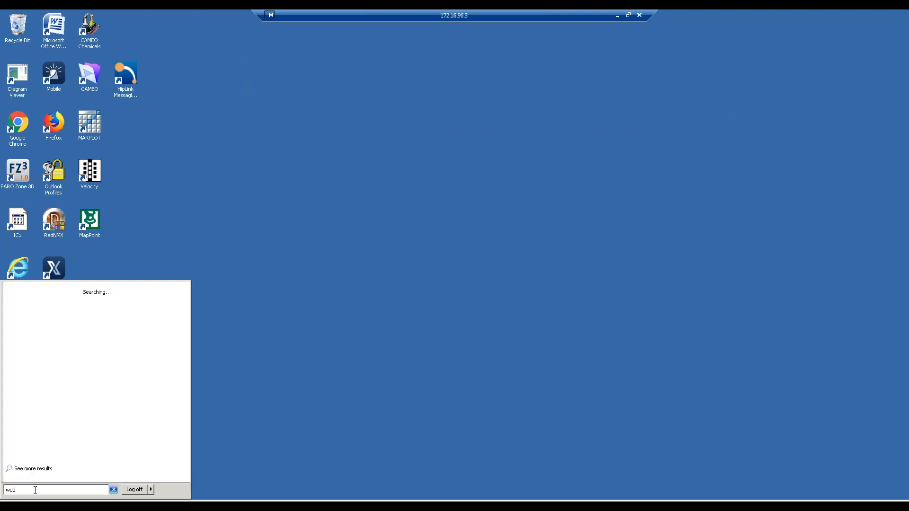
pyautogui.press('Return')
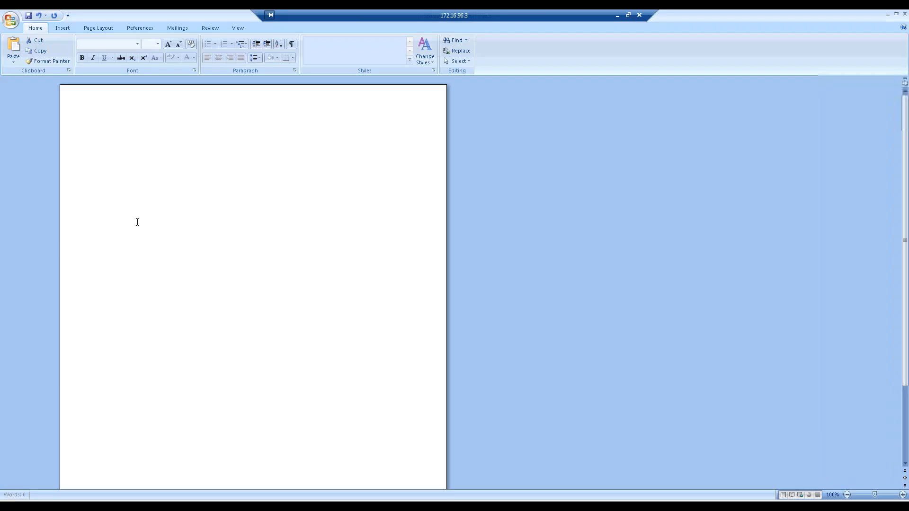
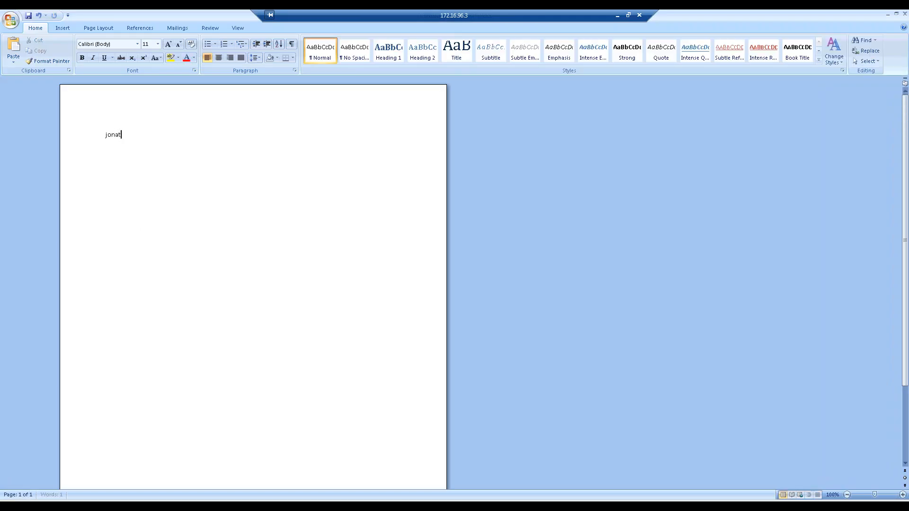
pyautogui.press('Return')
# Step: Add the first phone number, second contact's e-mail and phone, then close without saving
pyautogui.write('208-')
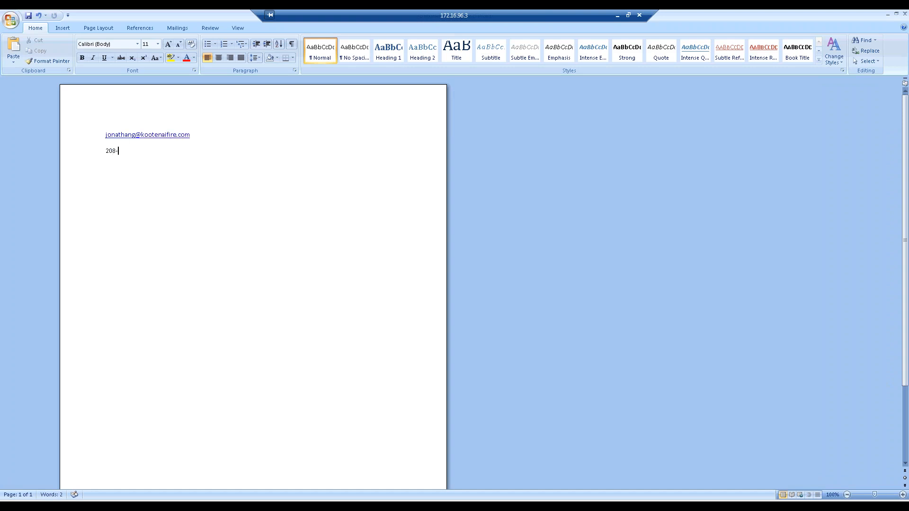
pyautogui.press('BackSpace')
pyautogui.press('BackSpace')
pyautogui.press('BackSpace')
pyautogui.press('BackSpace')
pyautogui.press('Return')
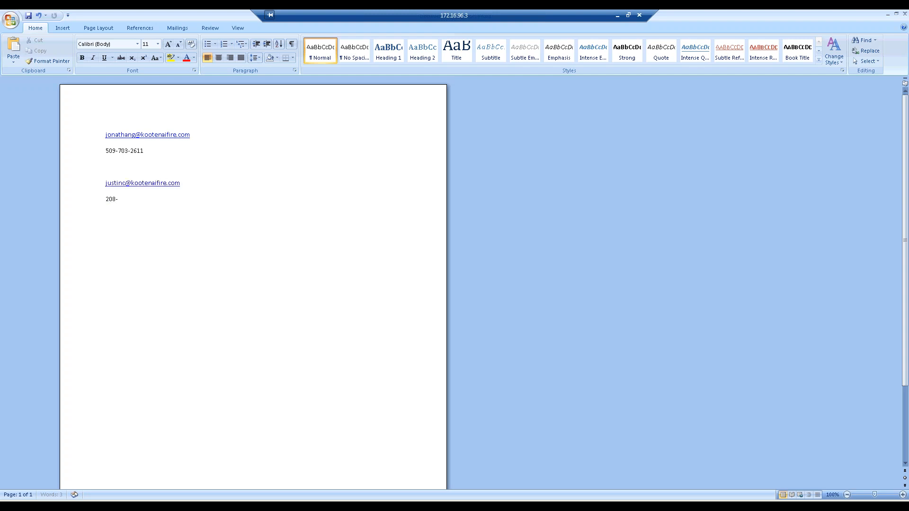
pyautogui.click(904, 15)
pyautogui.click(455, 279)
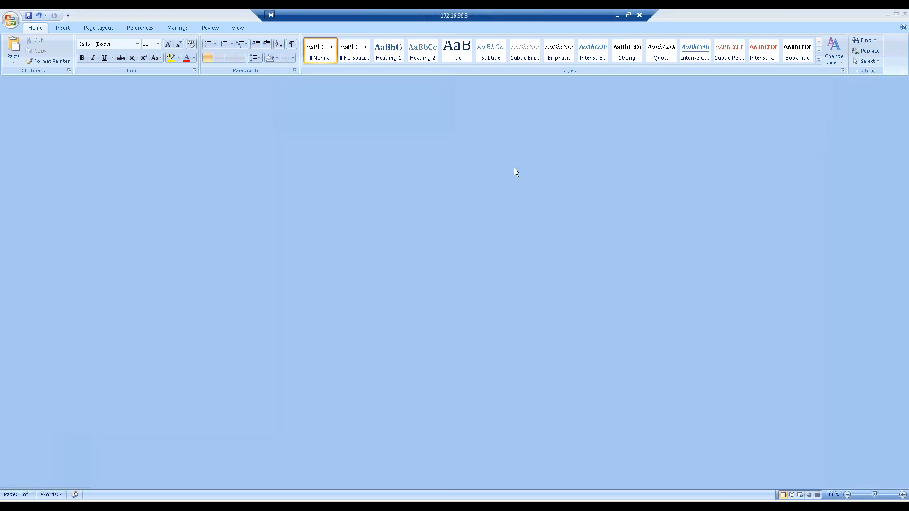